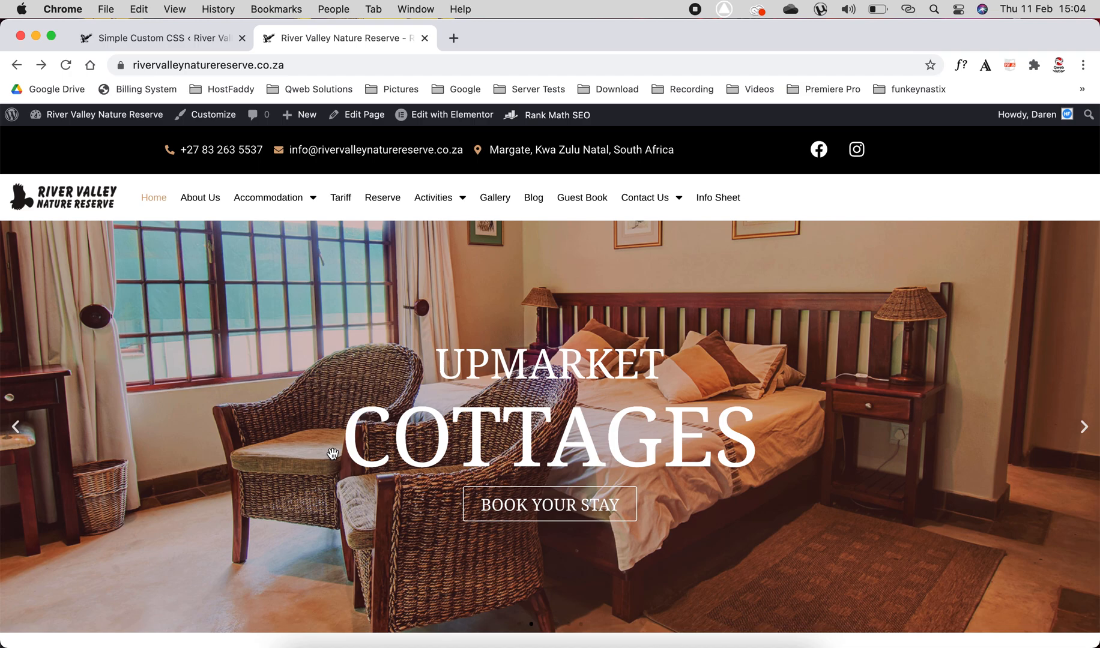
Step: Check the bordered boxes on the homepage and test the Cottages box's link, returning to the homepage
scroll(333, 453, down, 8)
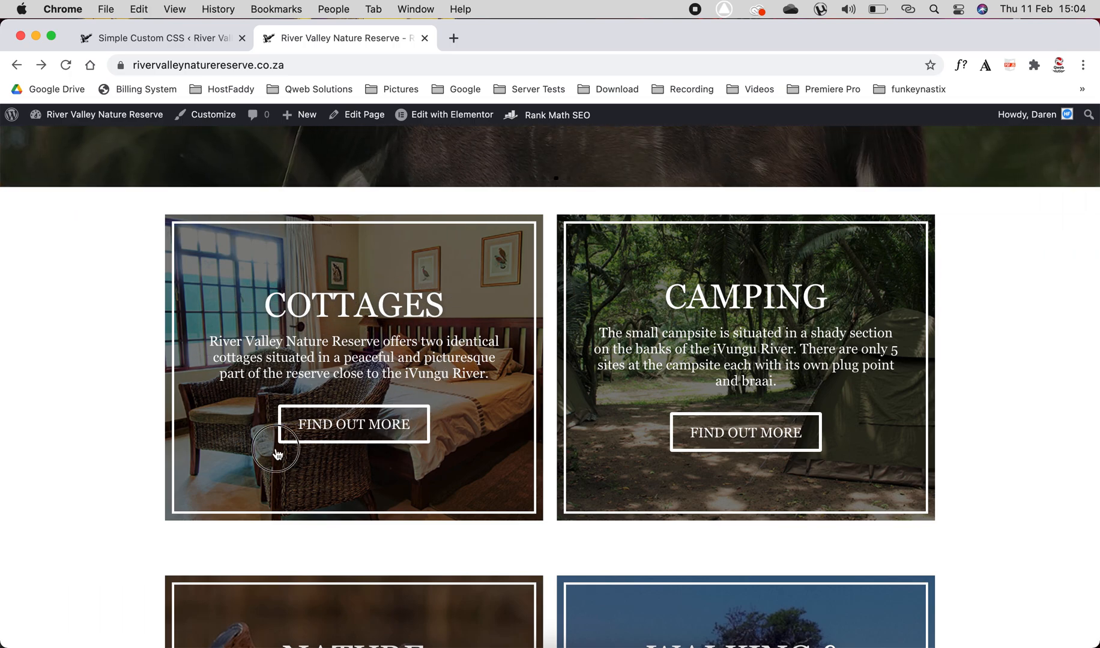
click(317, 426)
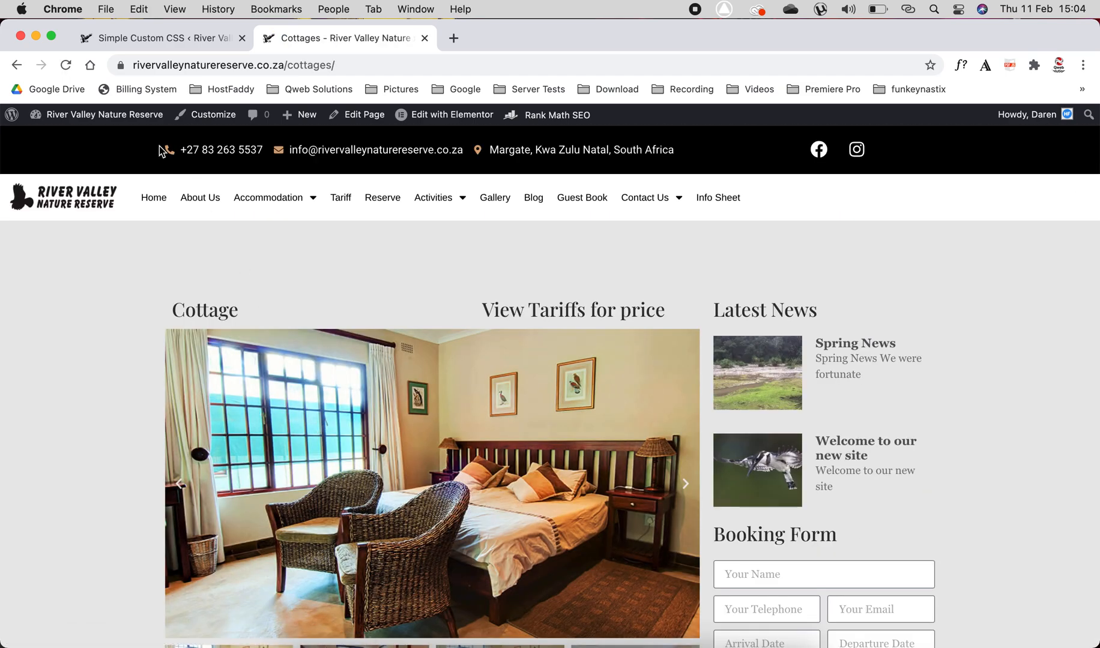
click(18, 66)
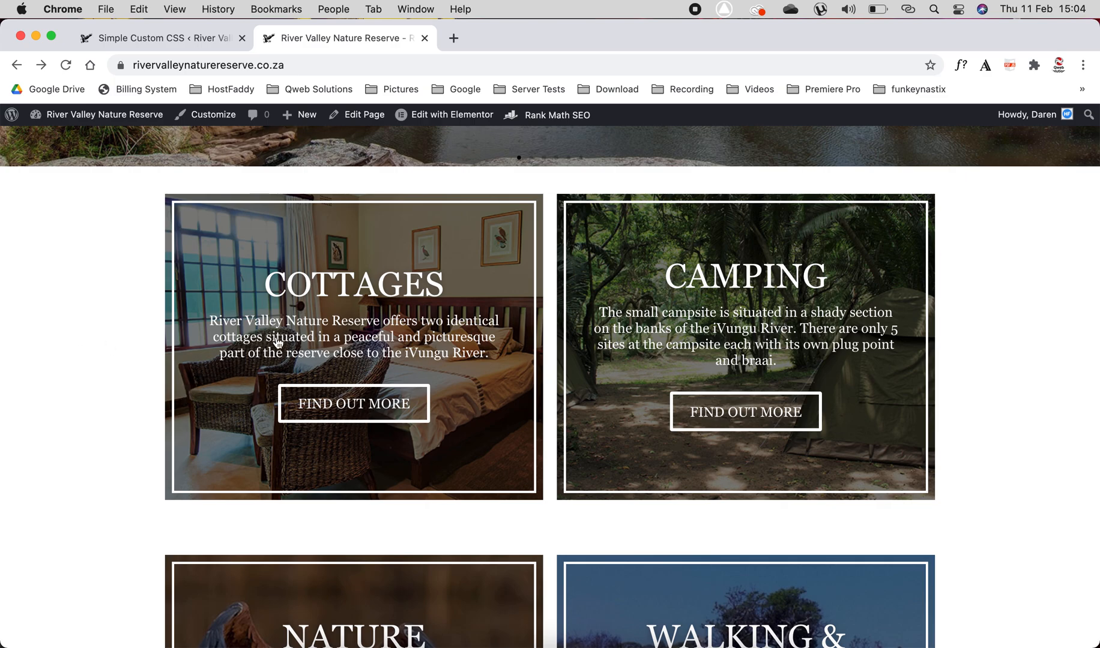
Step: Cut all the code out of the Simple Custom CSS editor and update the custom CSS
click(207, 38)
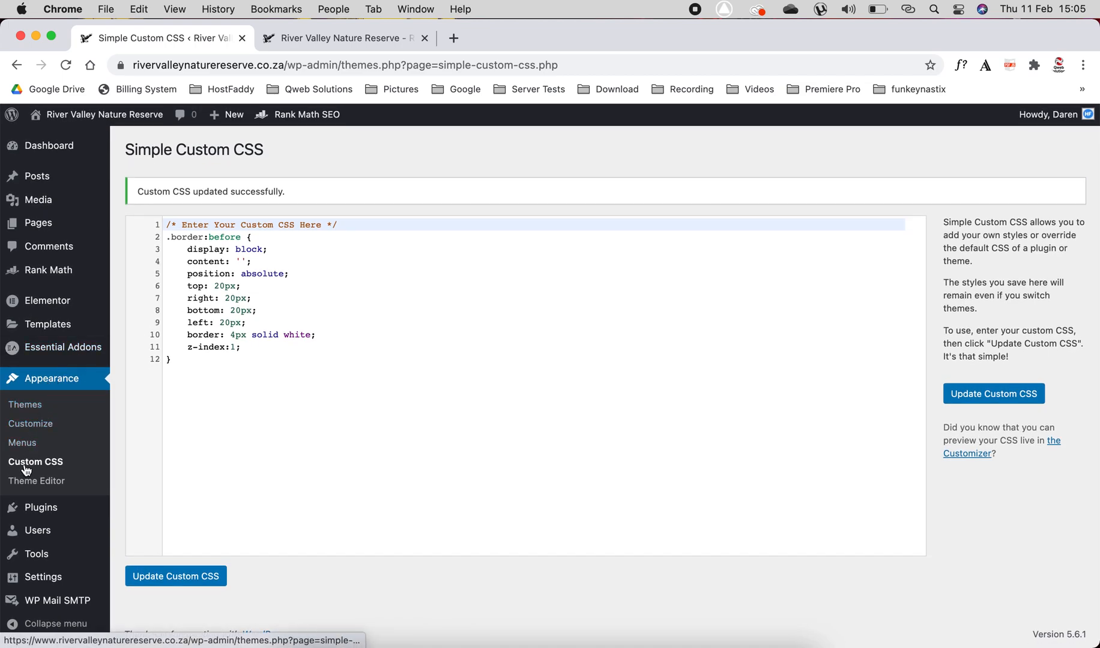
click(190, 361)
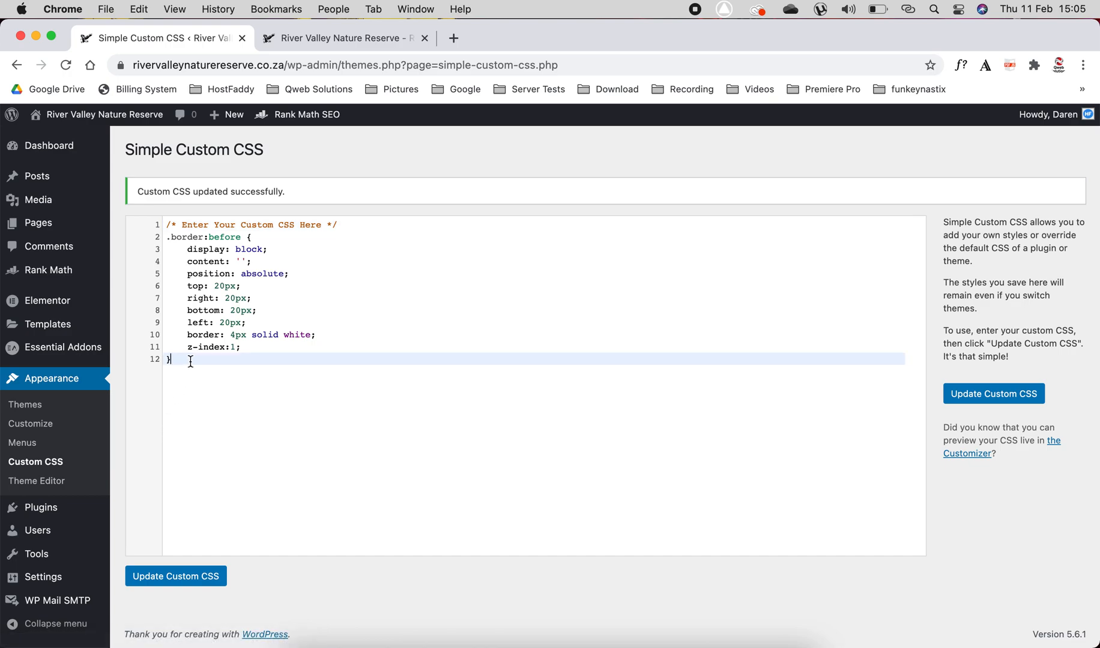
key(super+a)
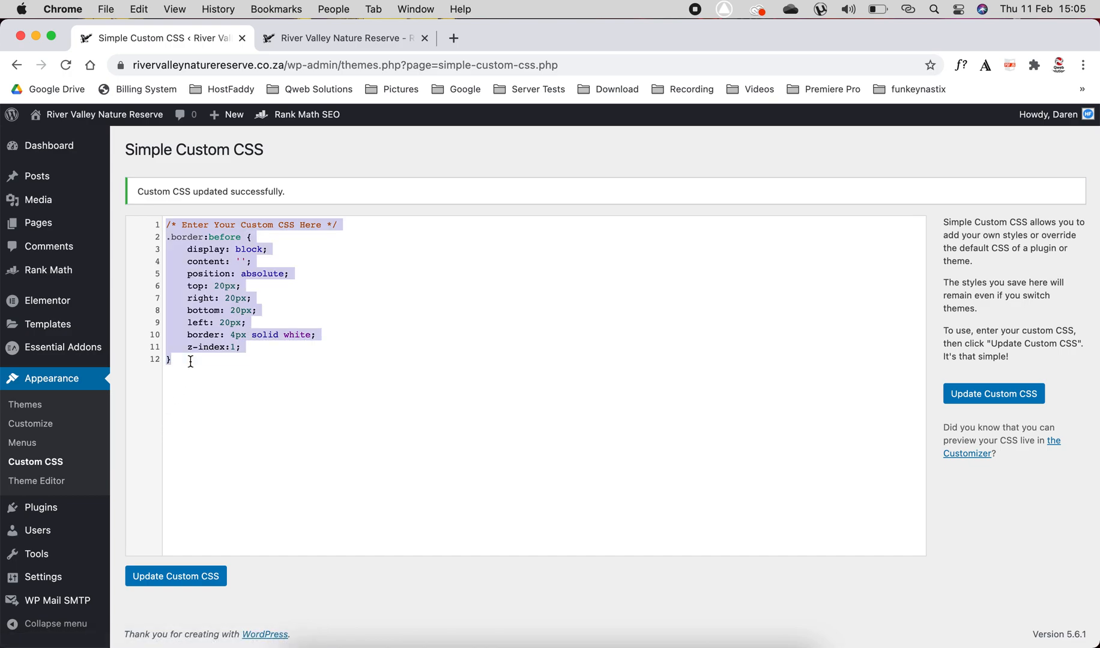
key(super+x)
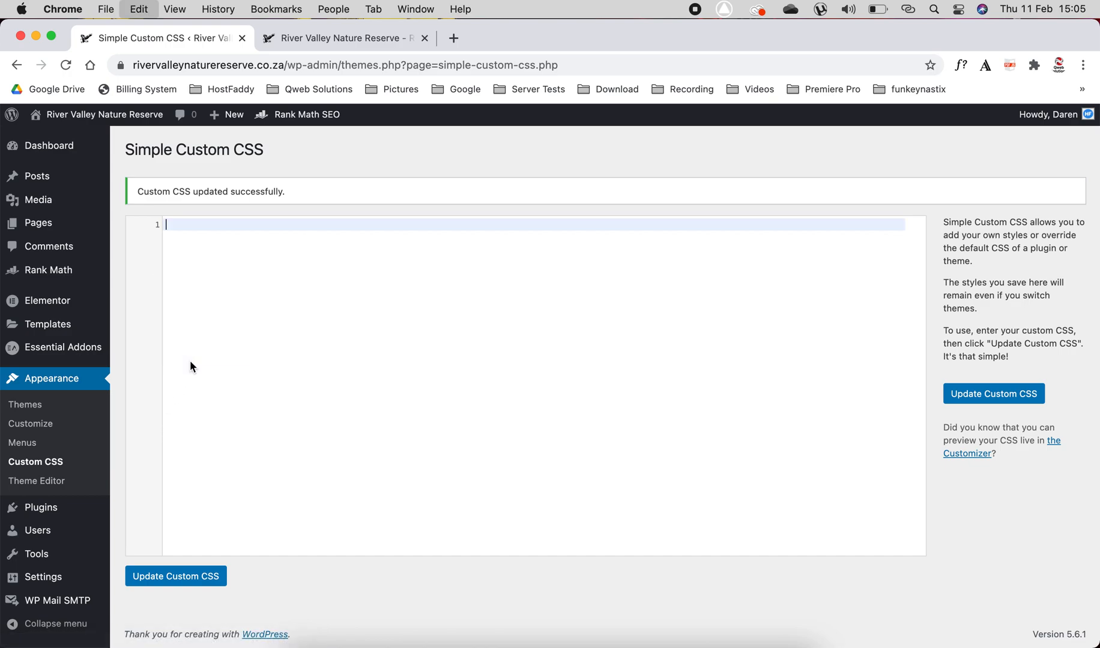
click(165, 578)
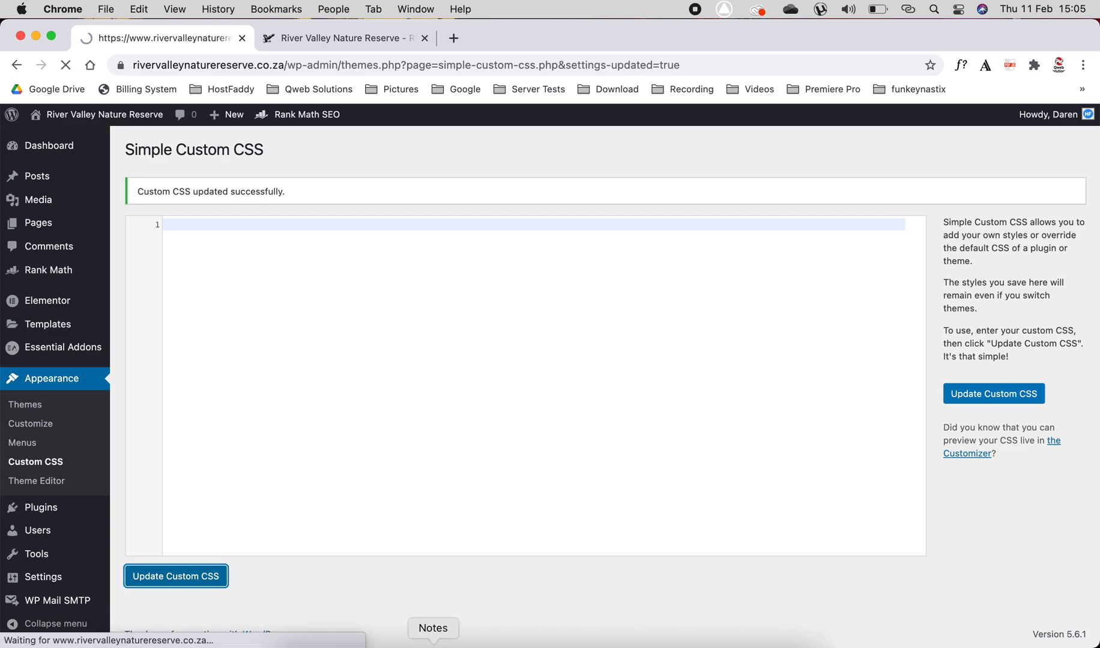
Step: Switch to Notes, paste the cut .border:before CSS into a note and minimize the Notes window
click(430, 639)
click(481, 192)
key(super+a)
key(super+v)
drag(393, 118, 467, 286)
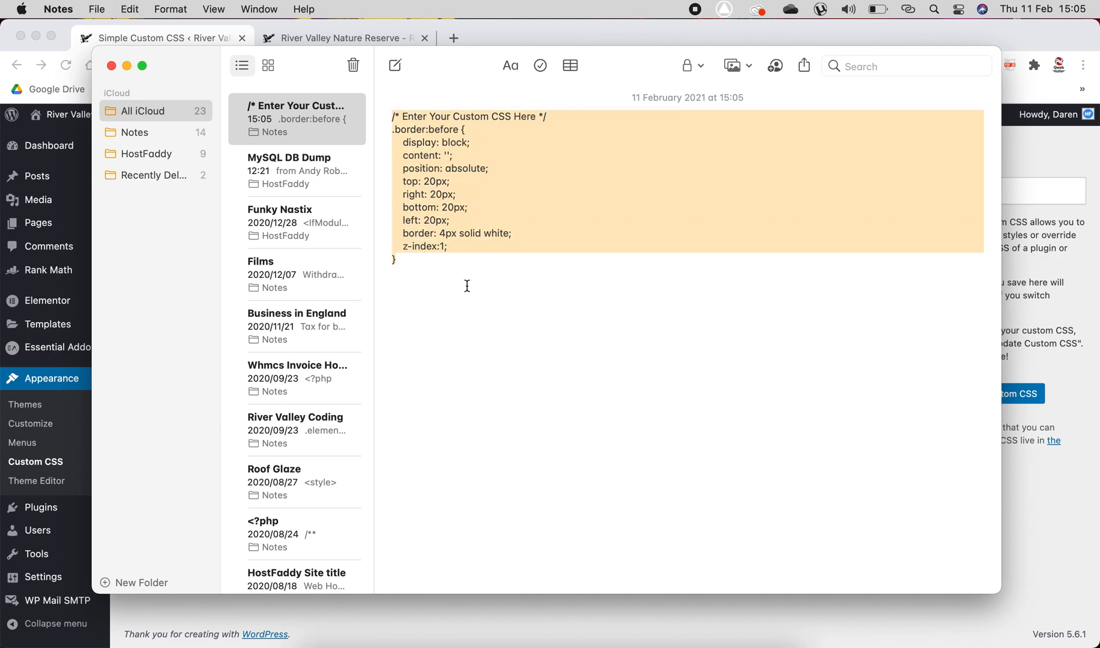
click(128, 66)
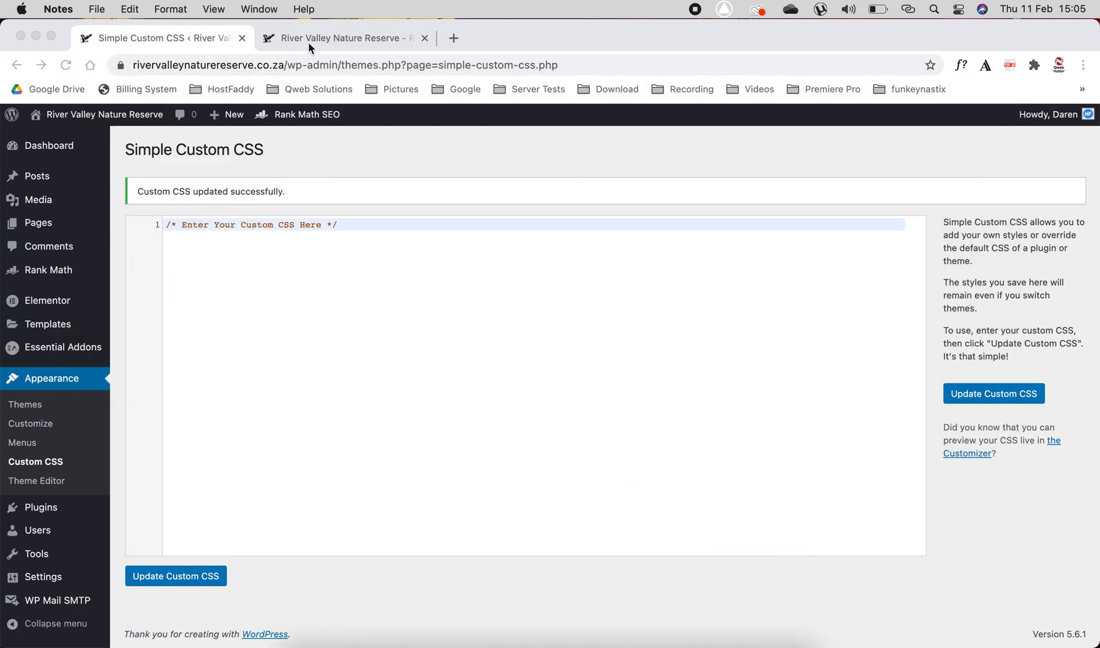
Step: Reload the homepage, examine the Cottages box without its border CSS, and test the box's link before returning
click(311, 42)
click(66, 65)
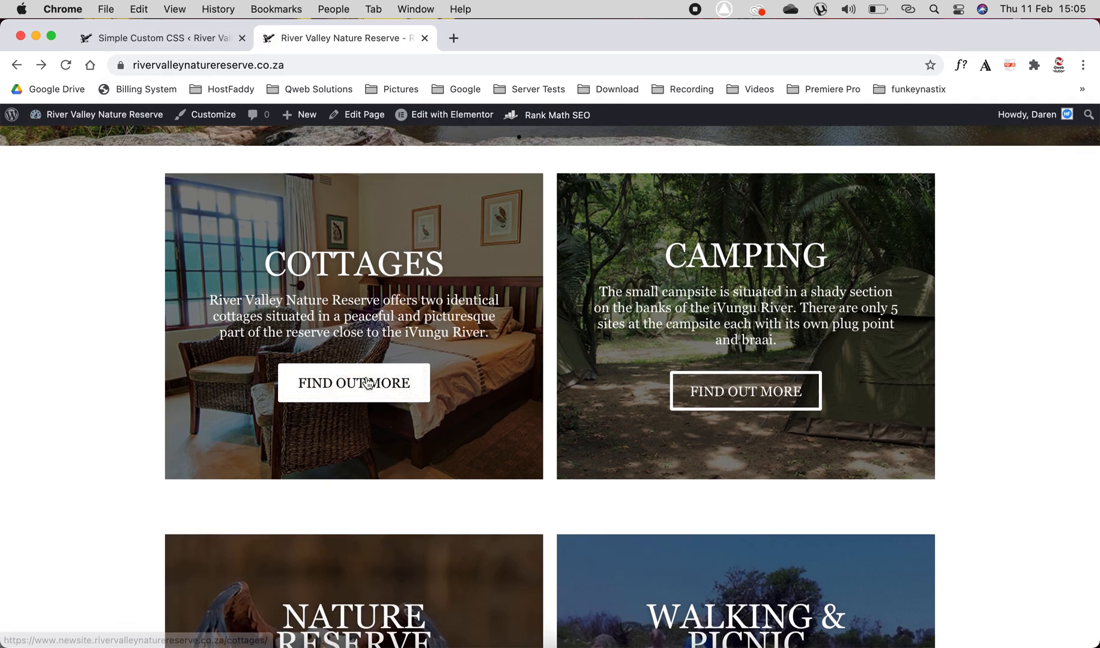
drag(263, 264, 472, 342)
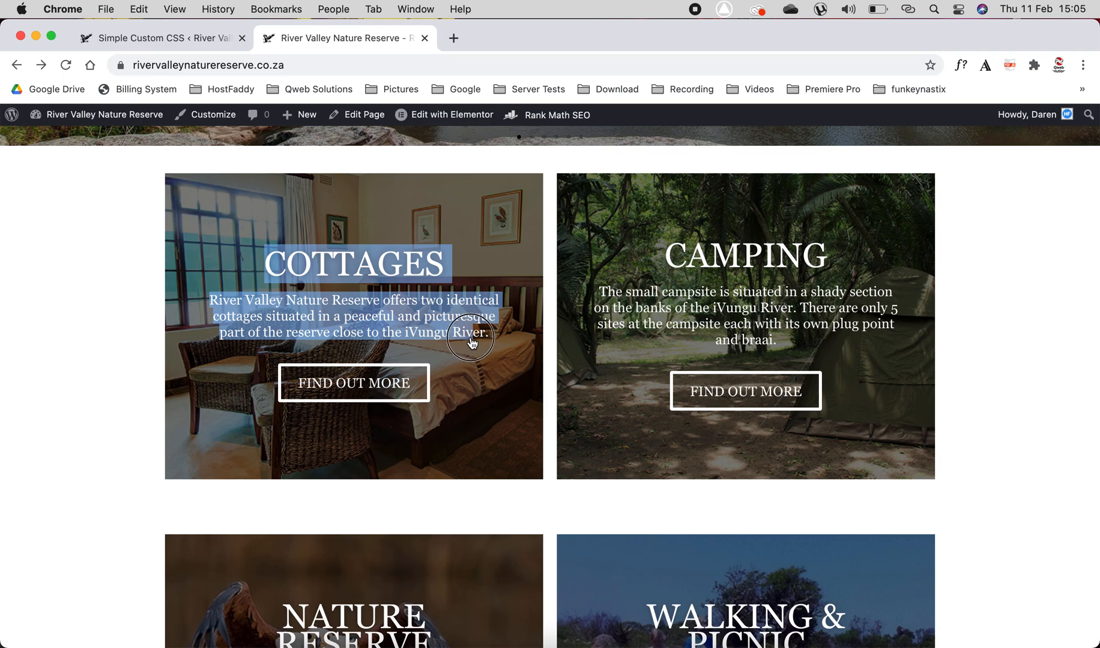
click(352, 313)
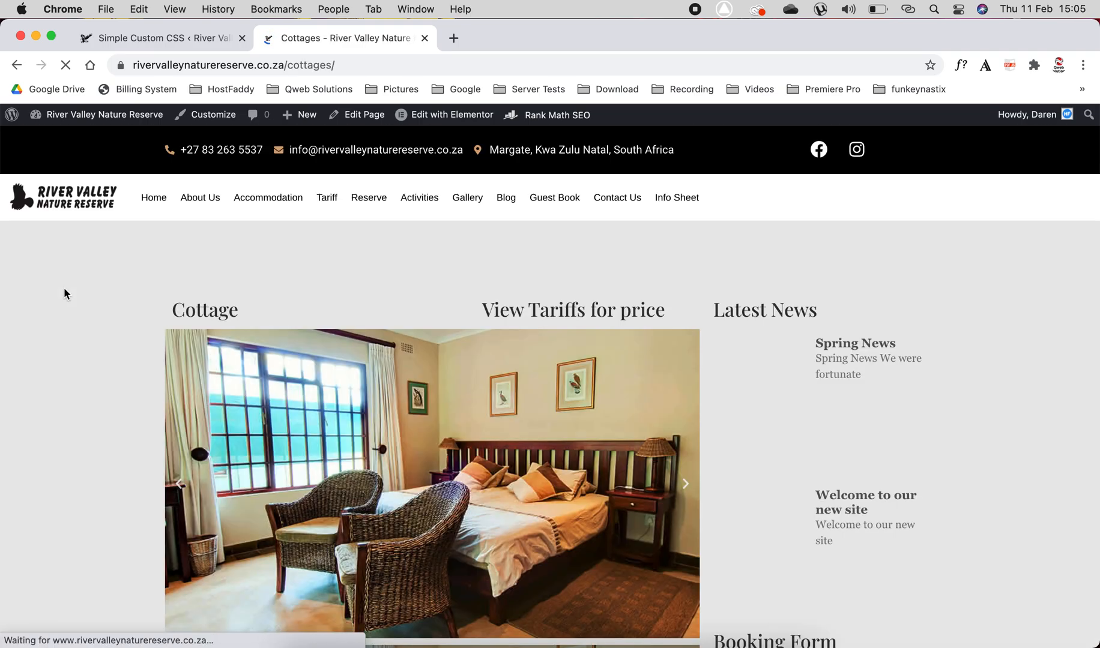
click(16, 65)
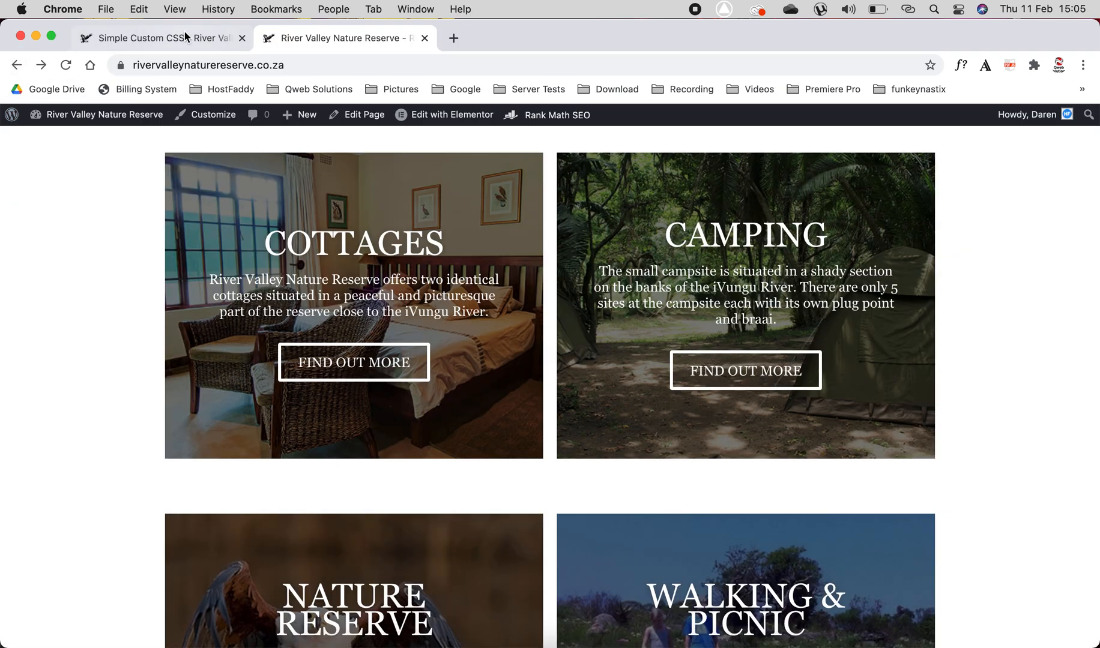
Step: Open the list of all WordPress pages and locate the entry marked as Front Page
click(186, 42)
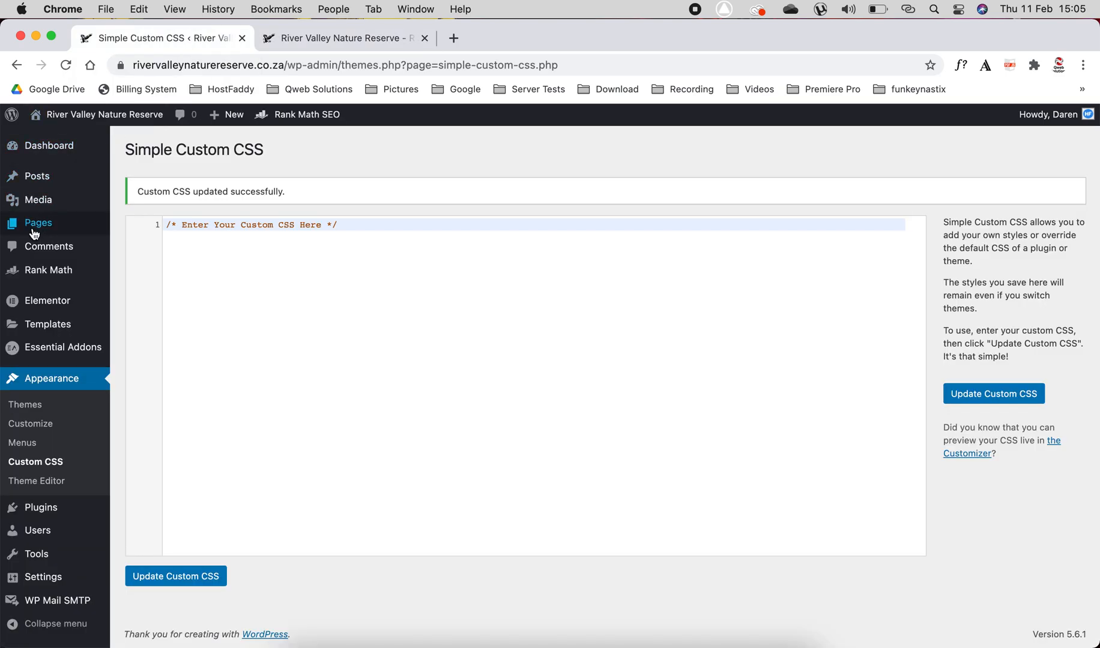
mouse_move(33, 228)
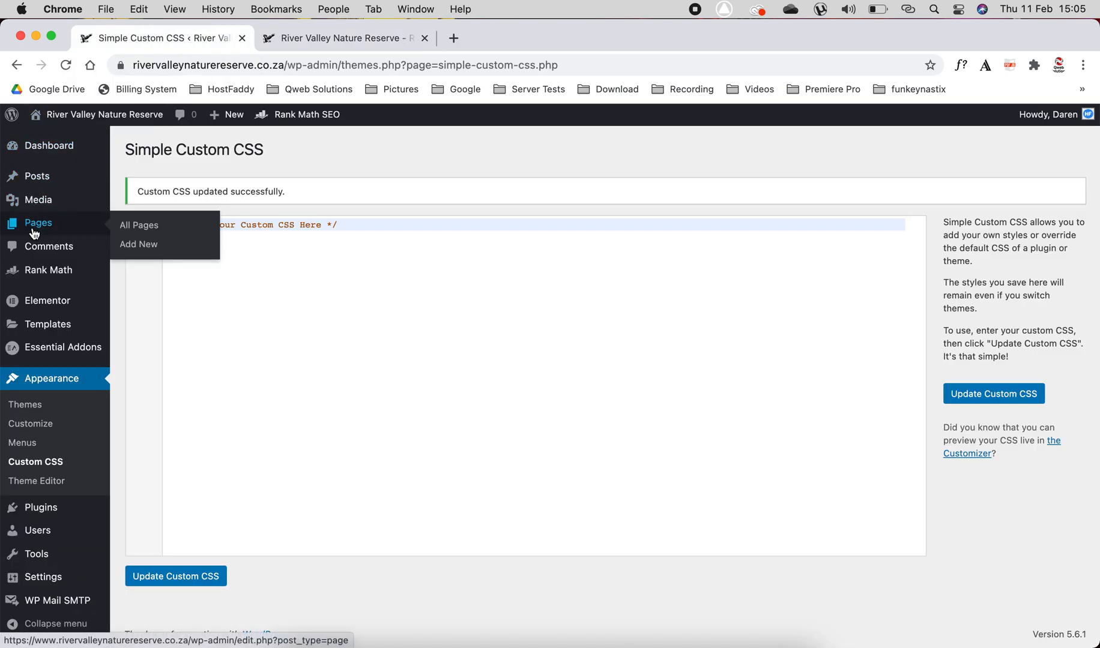
click(141, 229)
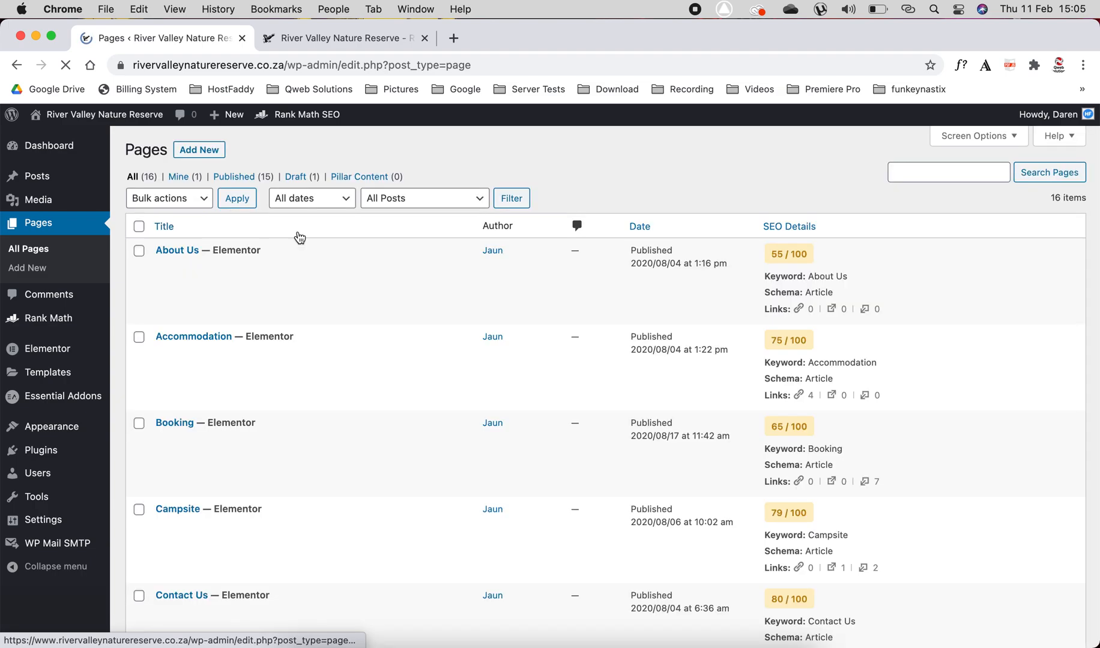
scroll(367, 451, down, 15)
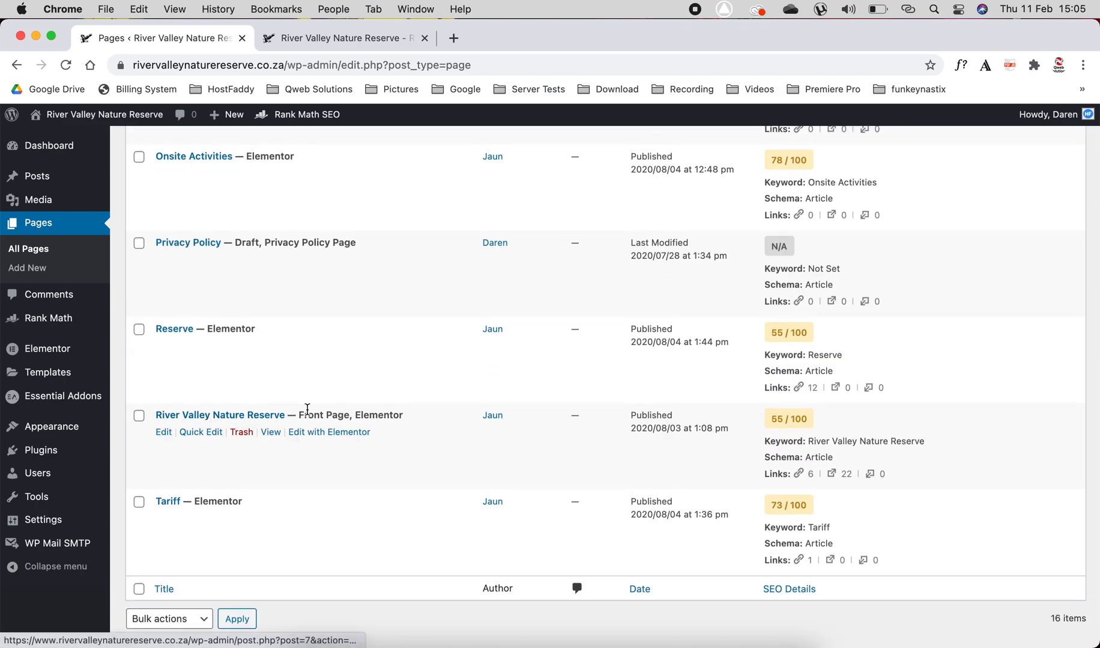
drag(300, 415, 350, 414)
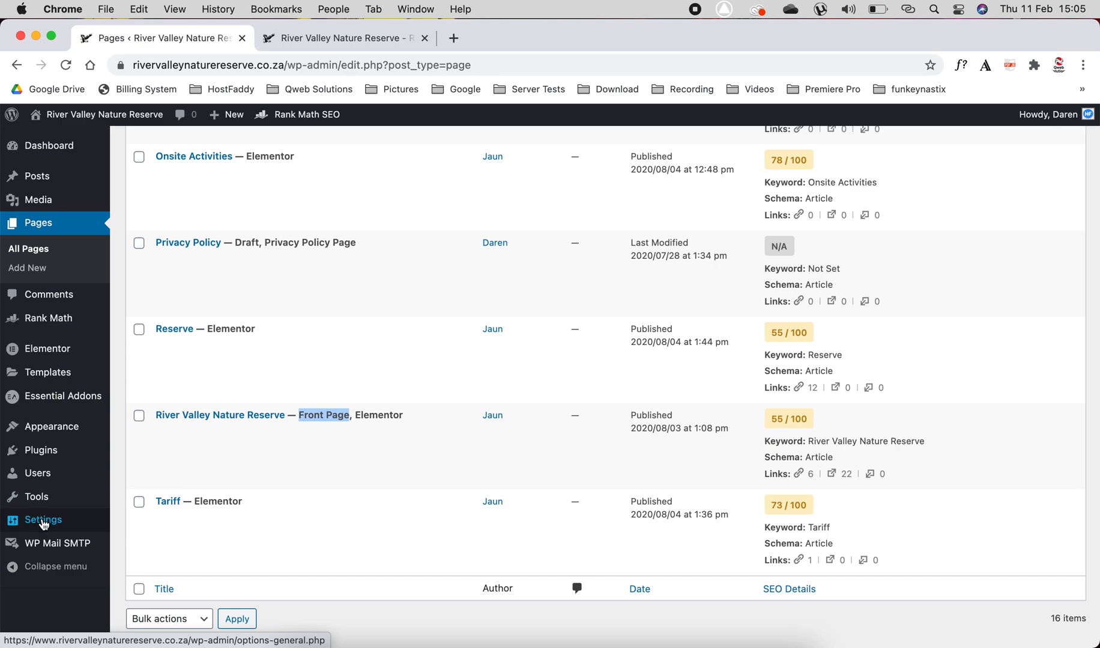
mouse_move(77, 531)
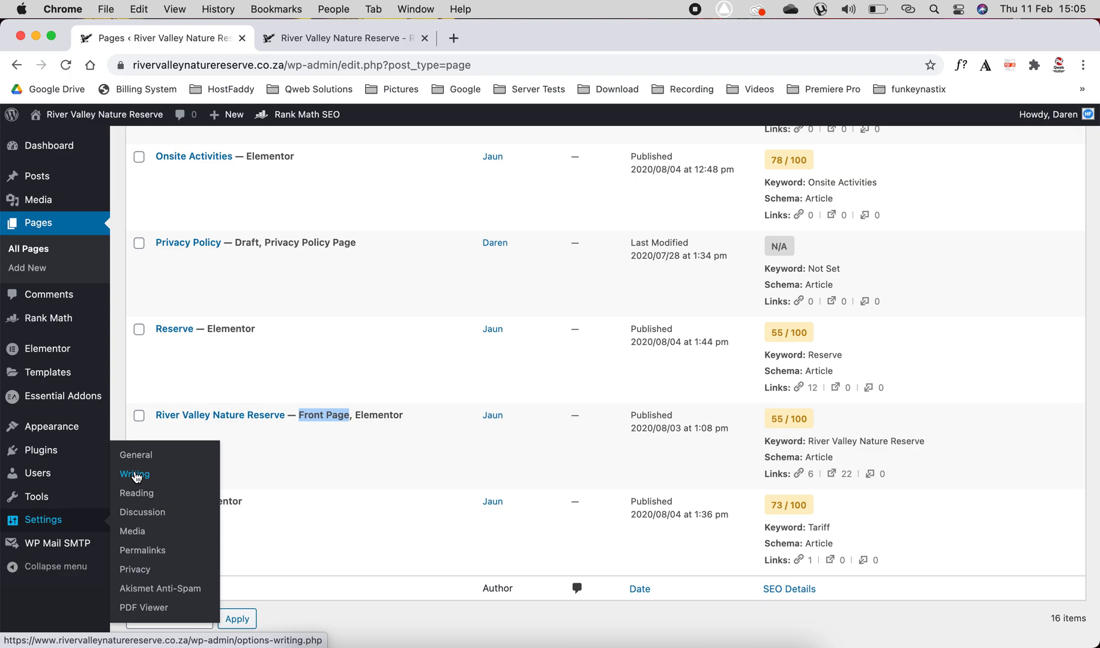
click(125, 415)
drag(299, 415, 312, 416)
click(121, 413)
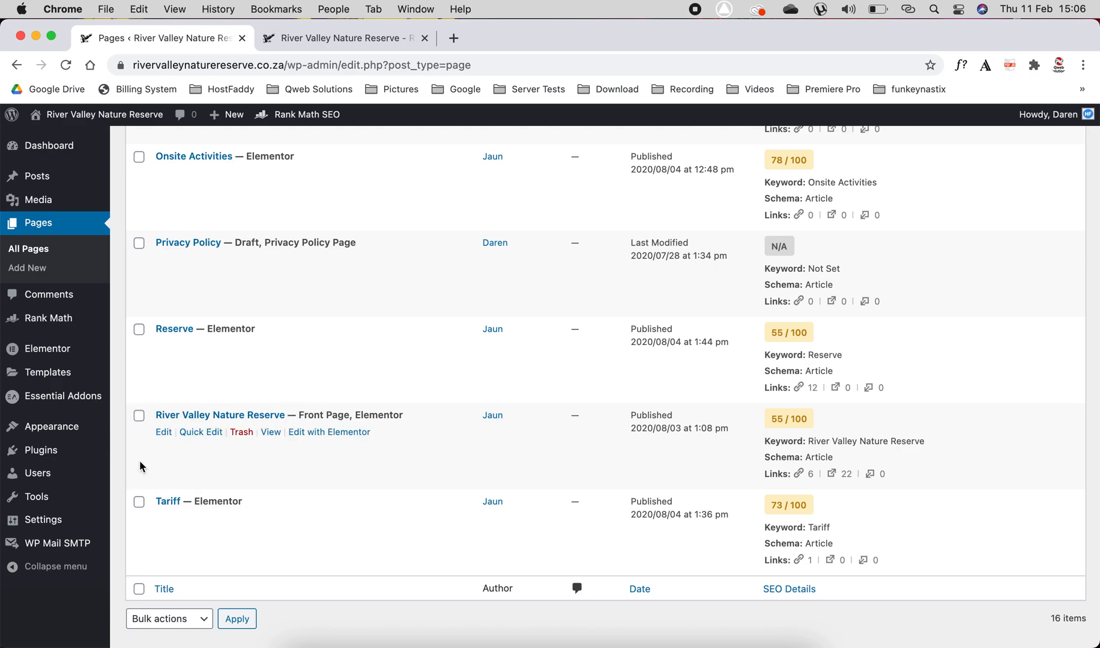
Step: Open the River Valley Nature Reserve front page with Elementor in a new browser tab, placed before the live homepage's tab
right_click(343, 432)
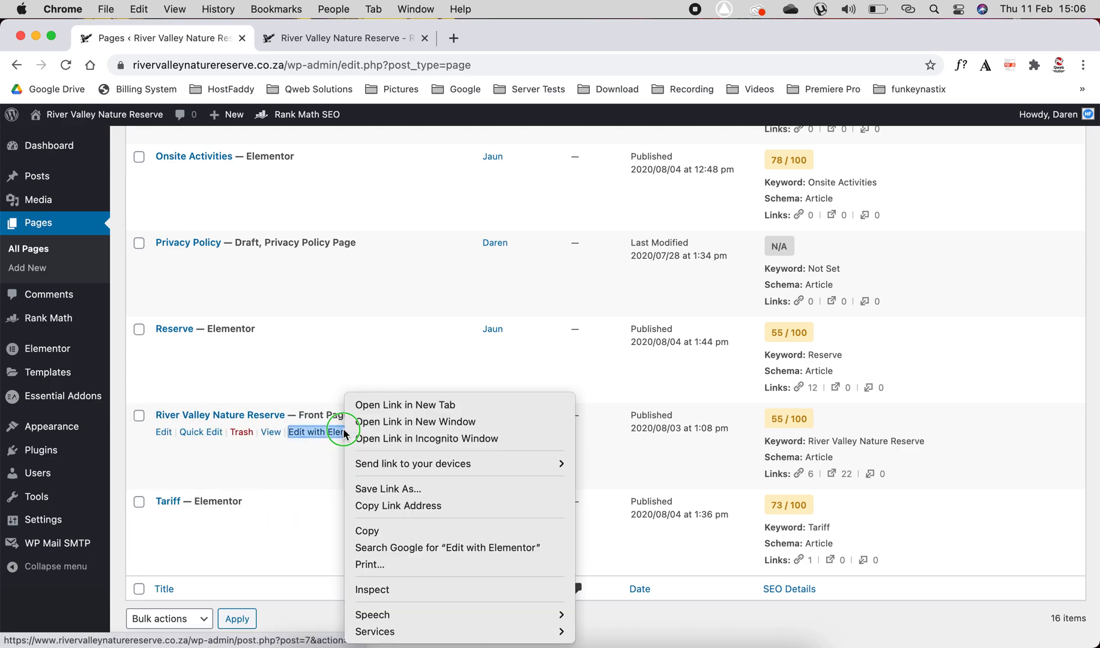
click(384, 405)
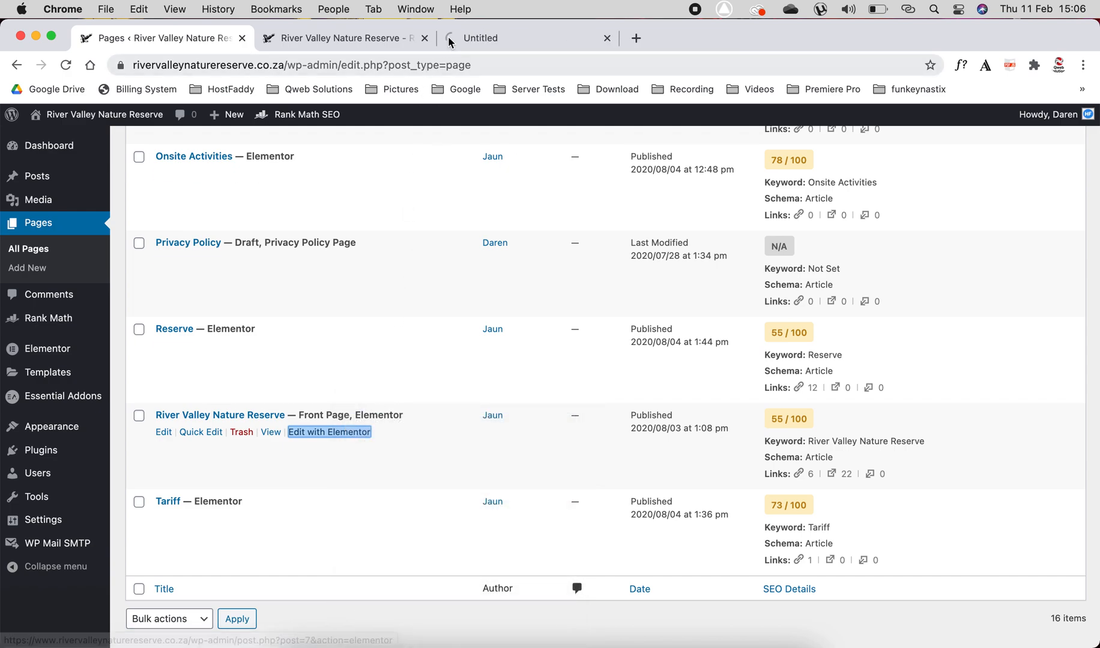
drag(506, 39, 325, 39)
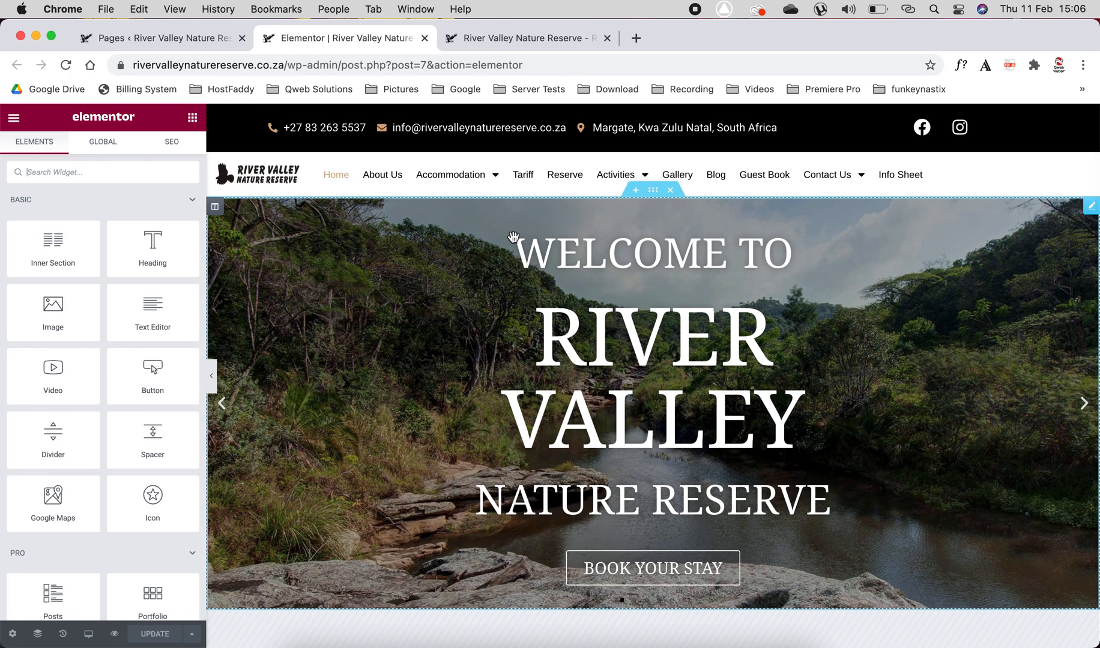
Step: Open the COTTAGES heading widget for editing in the first box below the slider
scroll(512, 236, down, 7)
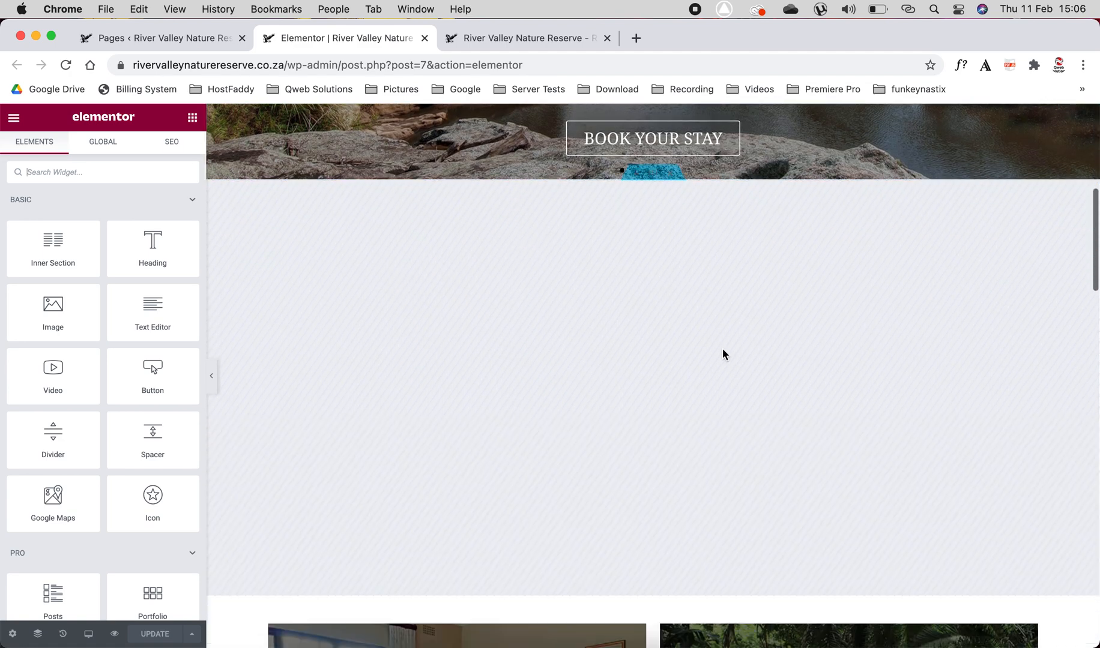
scroll(486, 444, up, 3)
scroll(486, 446, down, 2)
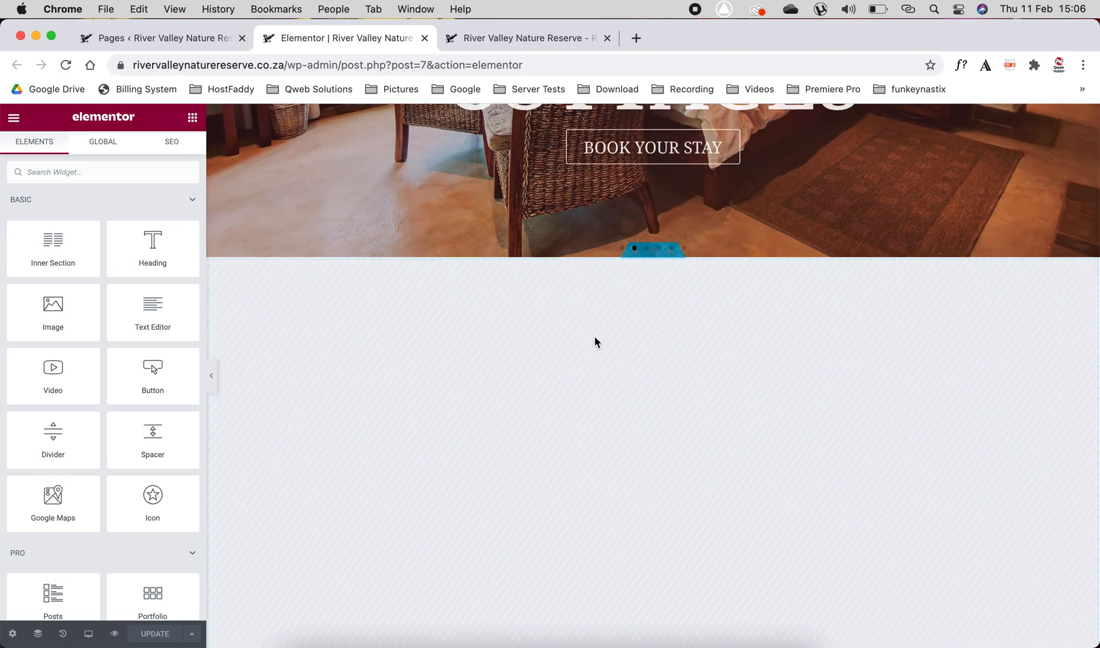
scroll(485, 424, down, 2)
right_click(486, 424)
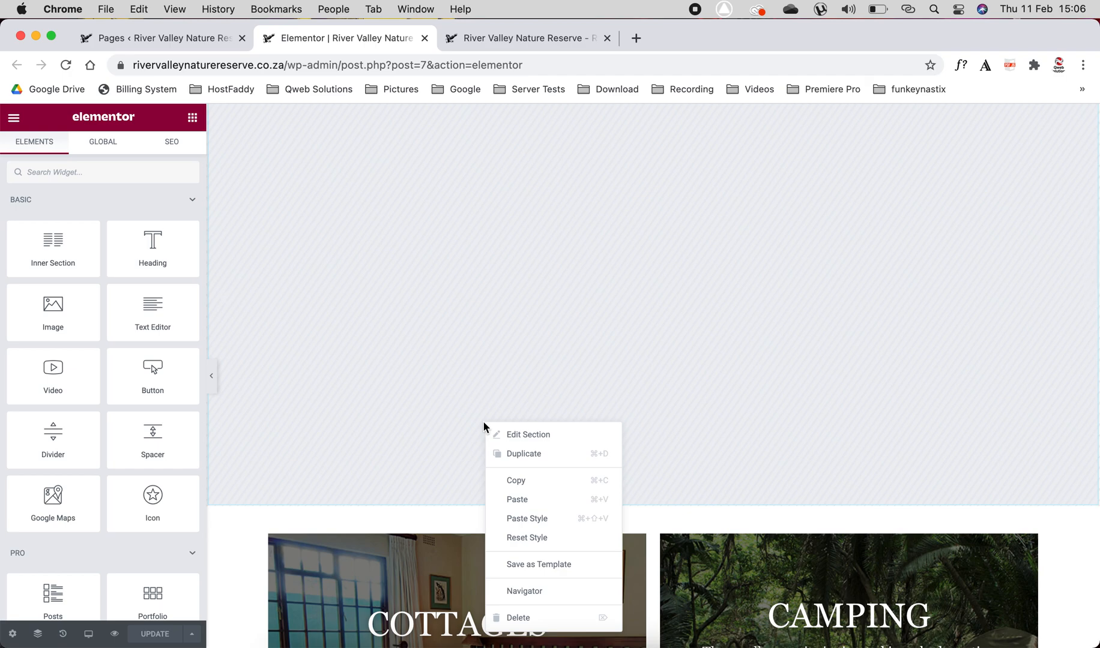
click(399, 386)
scroll(469, 512, down, 5)
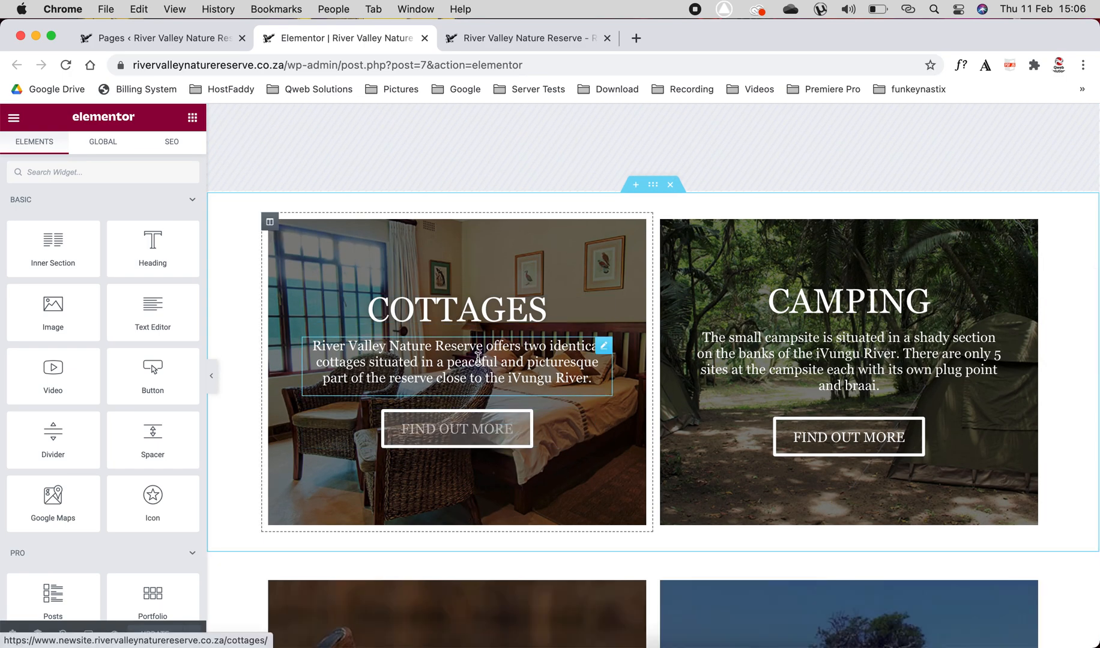
click(423, 309)
Step: Try out editing the heading's title text by deleting and restoring the final S of COTTAGES
click(140, 259)
key(BackSpace)
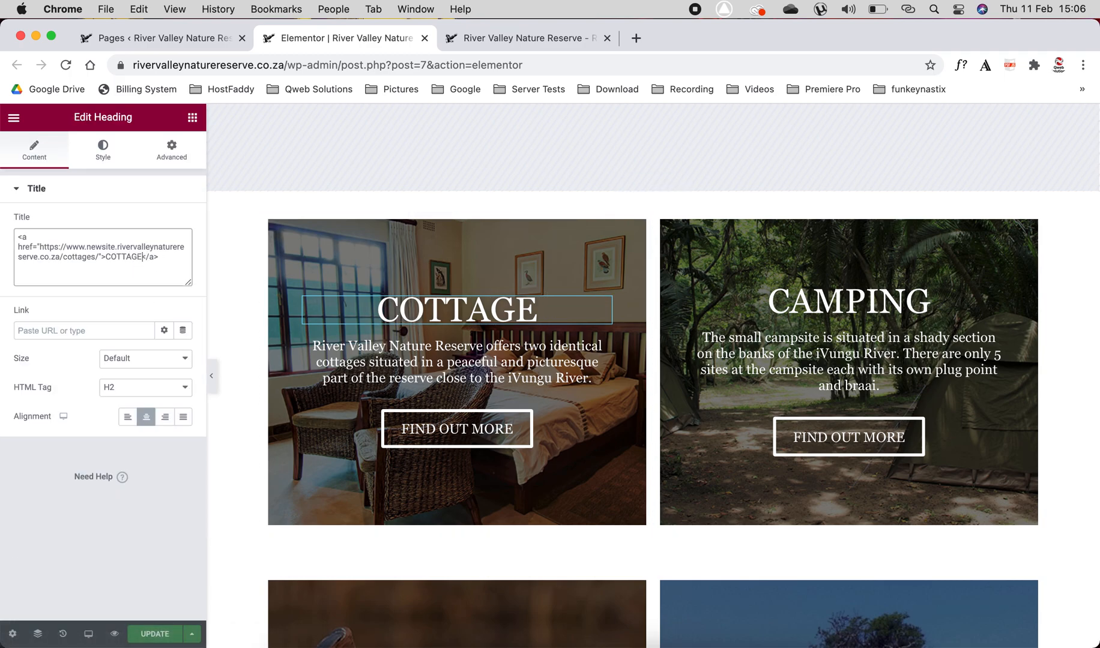
text(e)
key(BackSpace)
text(s)
key(BackSpace)
text(S)
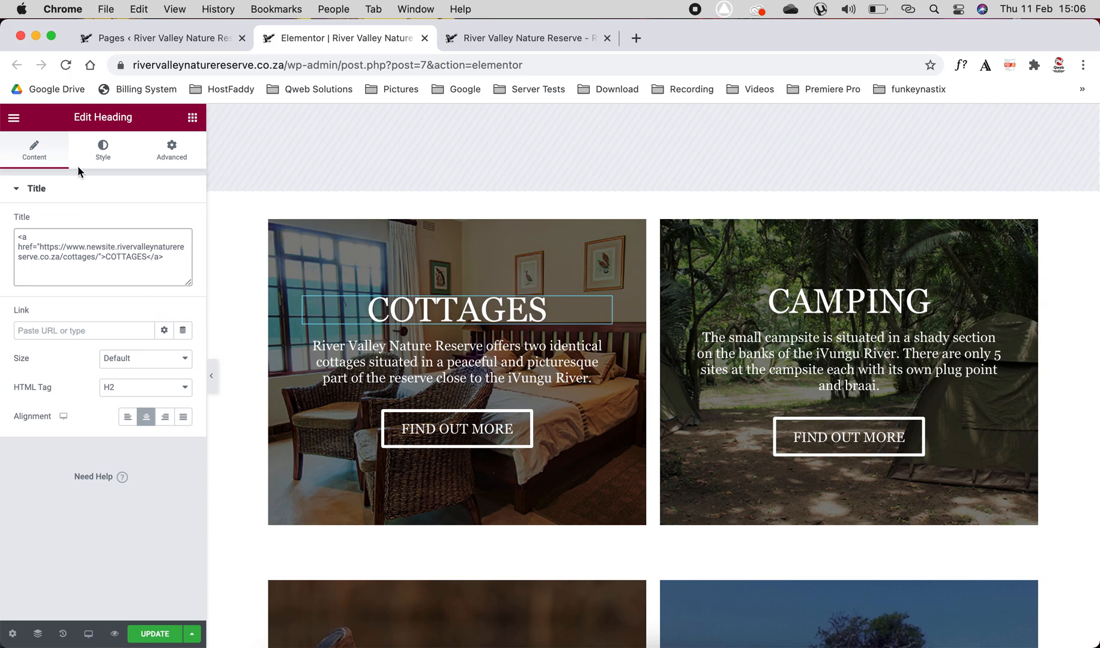
Step: Try the left, right and justified alignments on the COTTAGES heading, and return it to centered
click(127, 416)
click(146, 417)
click(165, 416)
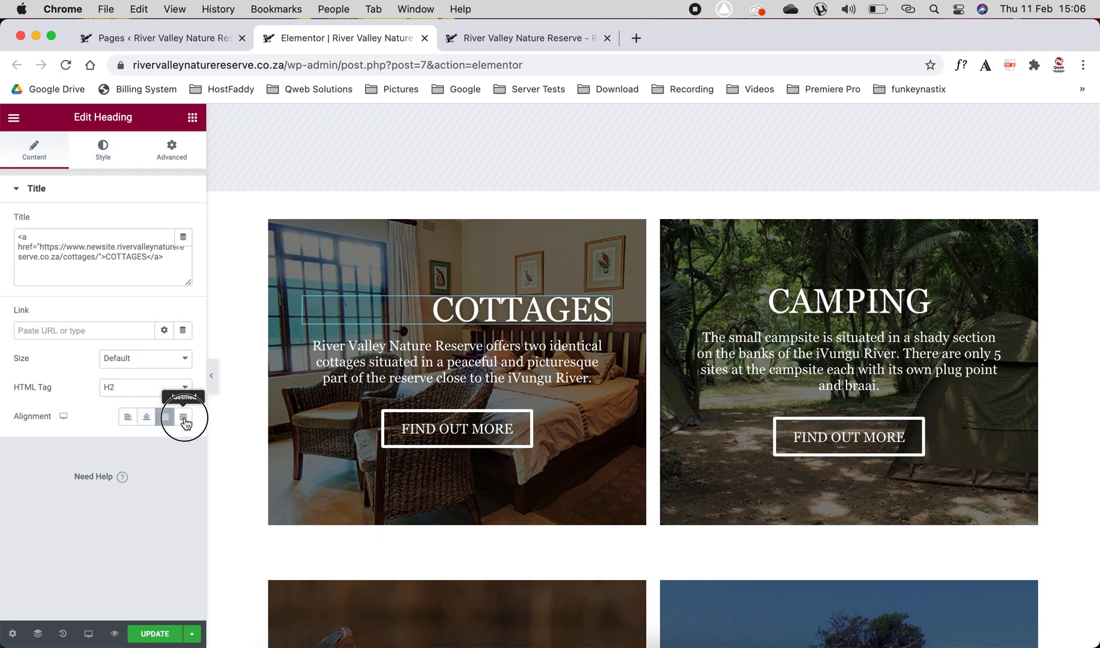
click(183, 417)
click(146, 416)
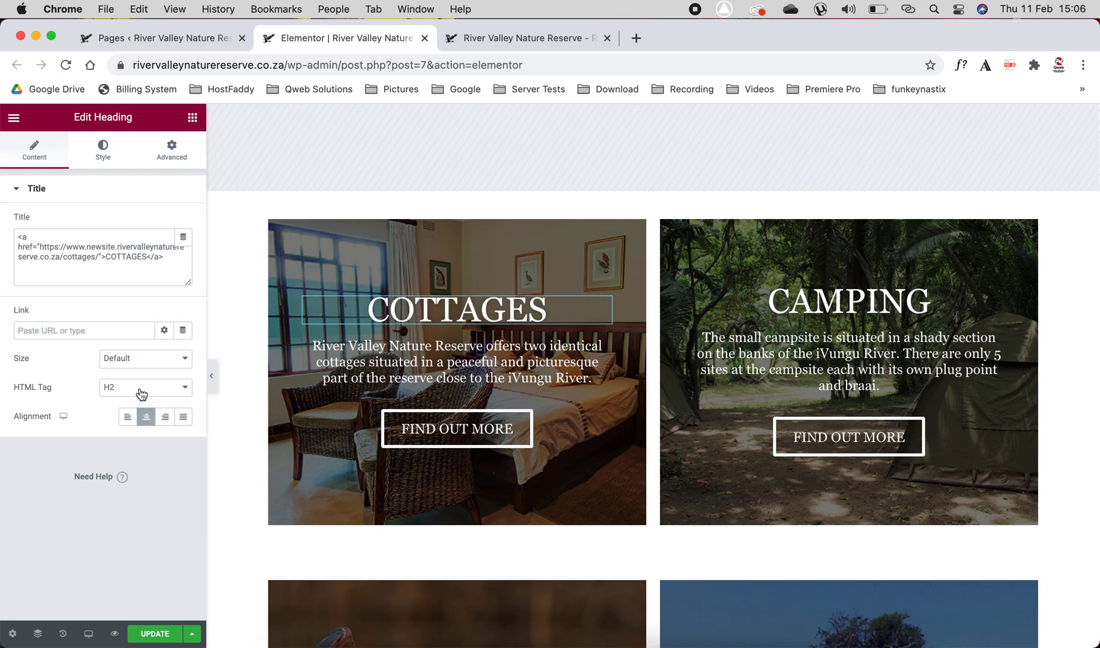
Step: Try H1 as the COTTAGES heading's HTML tag and set it back to H2
click(142, 394)
click(148, 373)
click(148, 398)
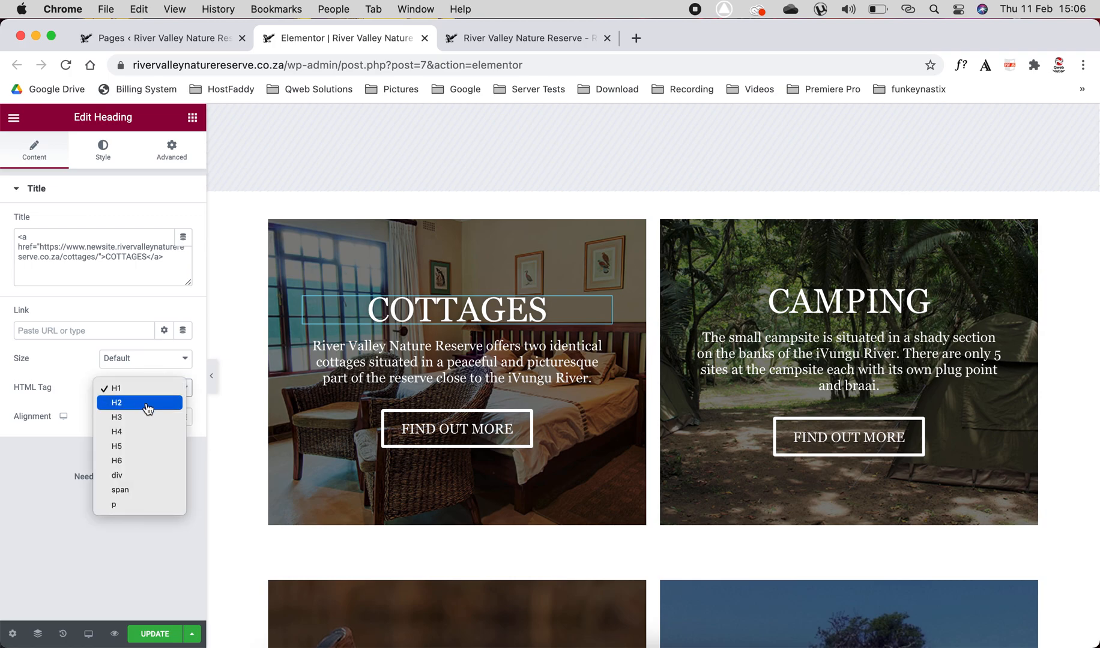
click(147, 402)
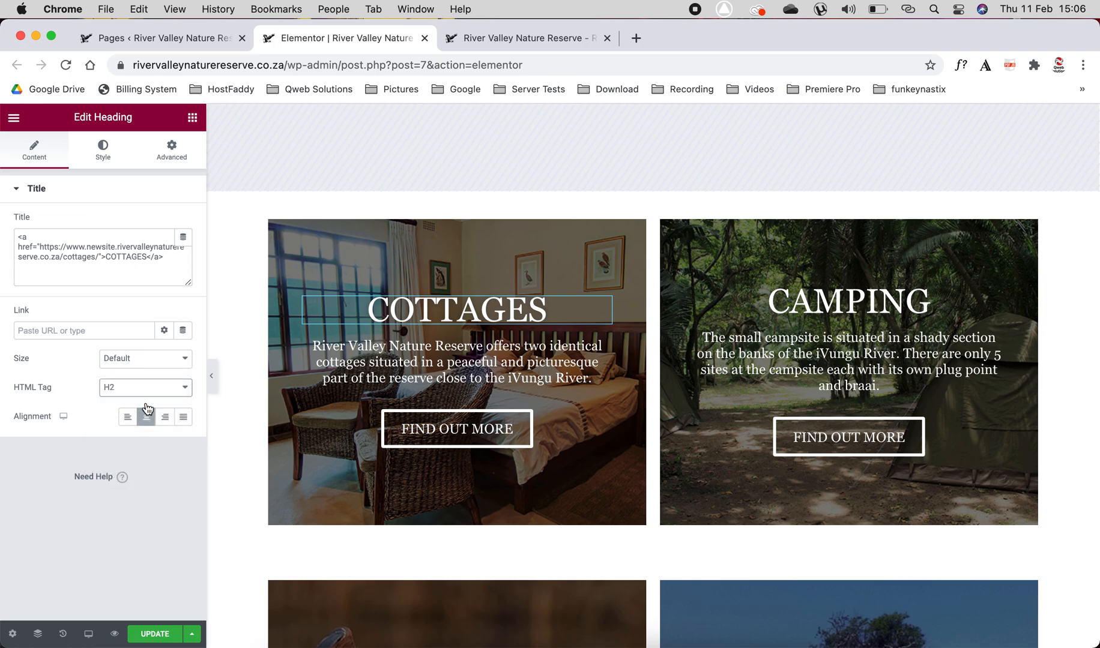
Step: Try a font size of 38 px and the weights 500 and 900 in the COTTAGES heading's typography
click(100, 155)
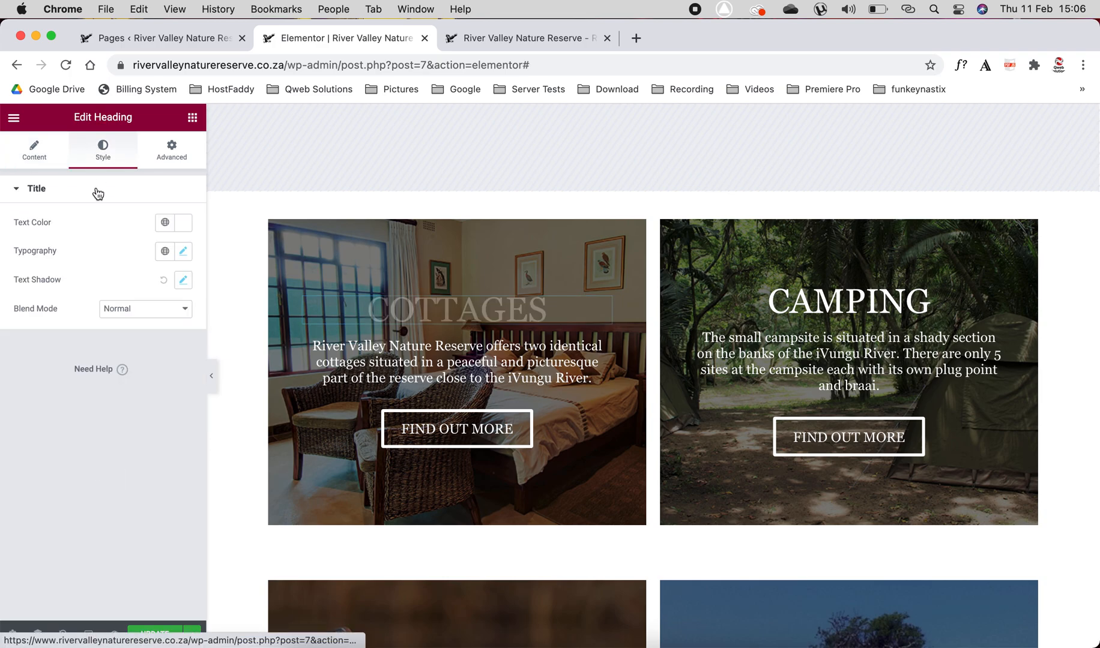
click(183, 252)
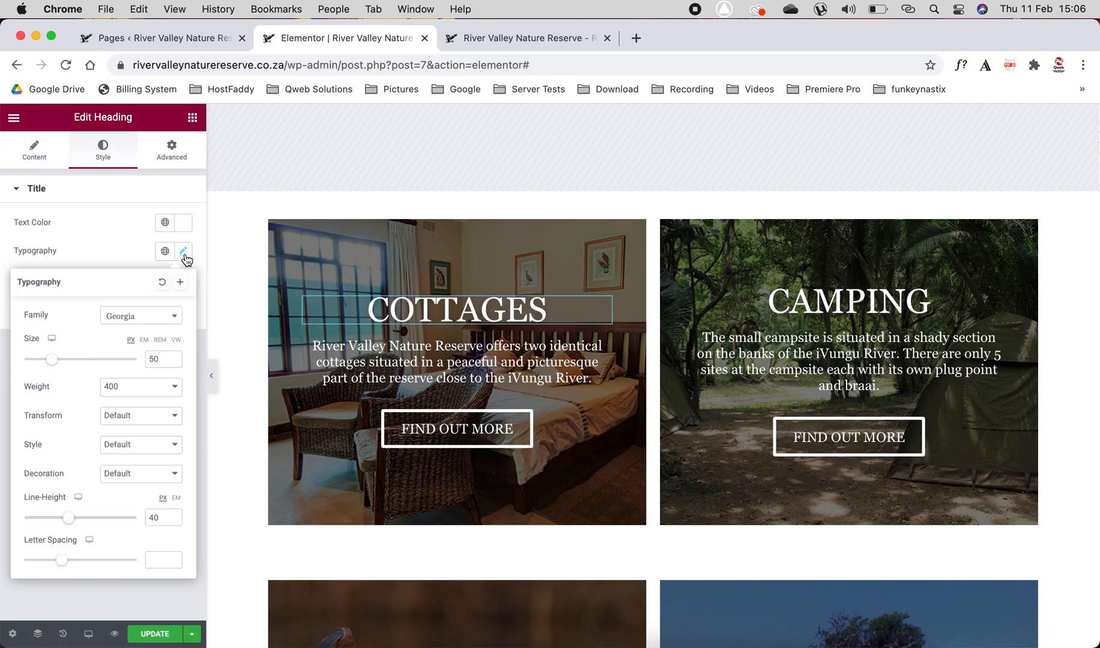
mouse_move(52, 360)
mouse_down()
mouse_move(112, 361)
mouse_move(45, 361)
mouse_up()
click(148, 390)
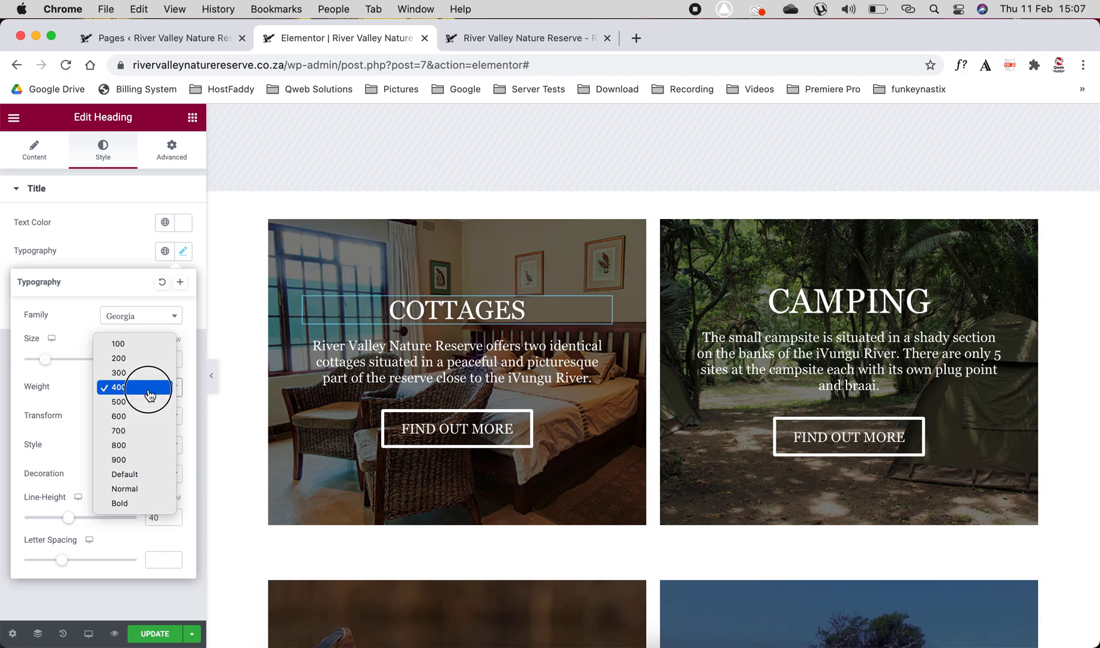
click(150, 405)
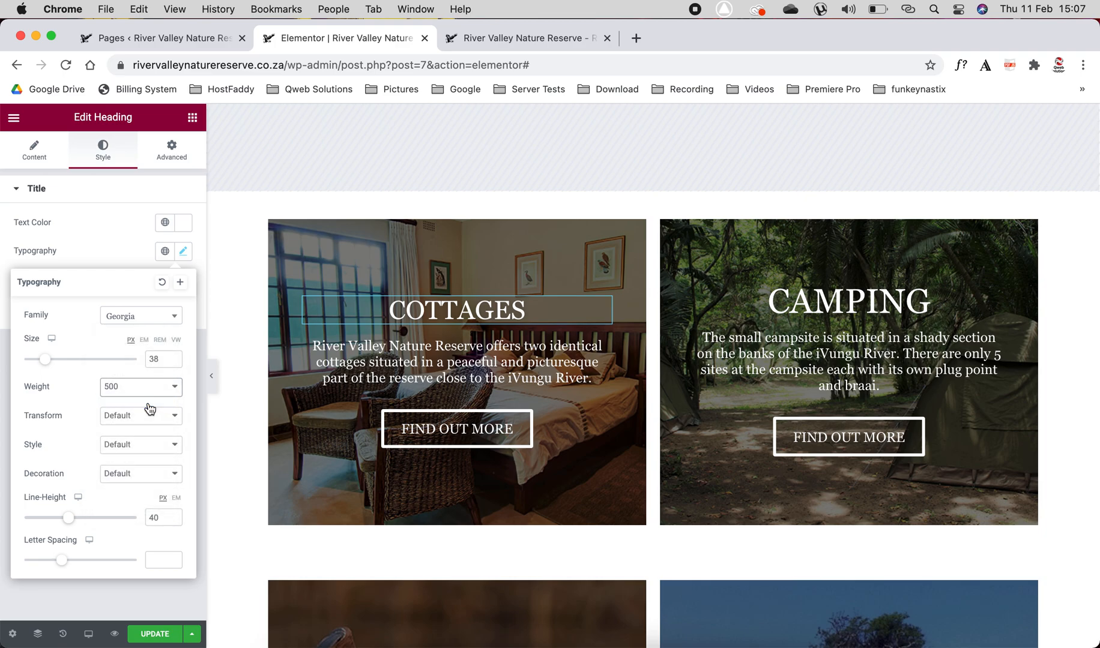
click(150, 388)
click(143, 445)
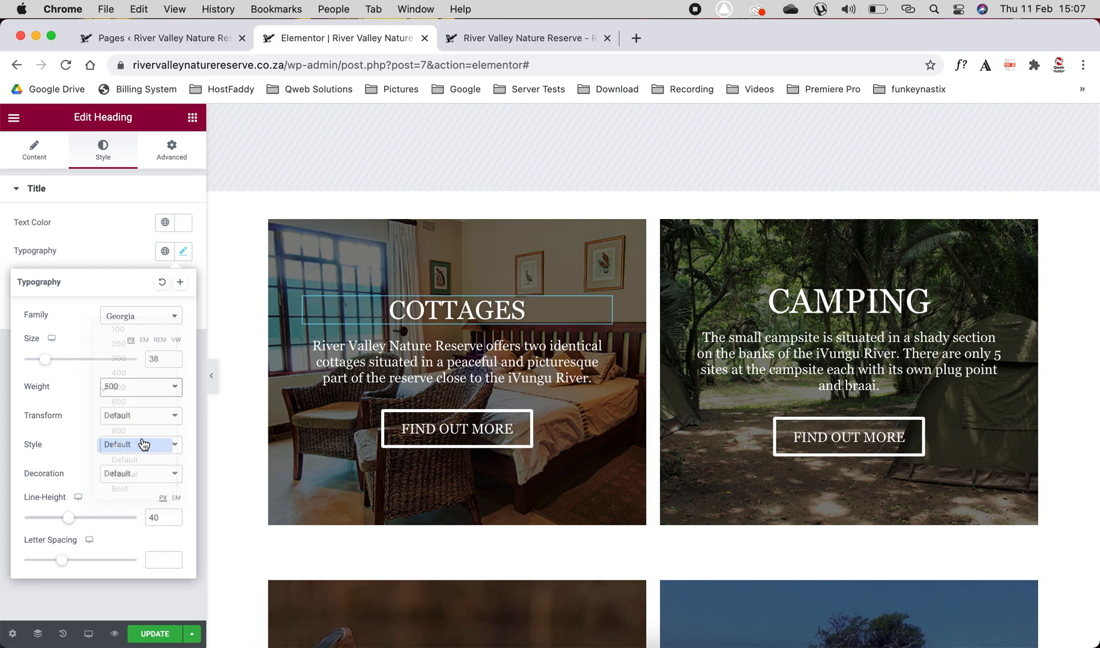
Step: Set the COTTAGES heading's font weight back to 400 and its size to 50 px
click(155, 390)
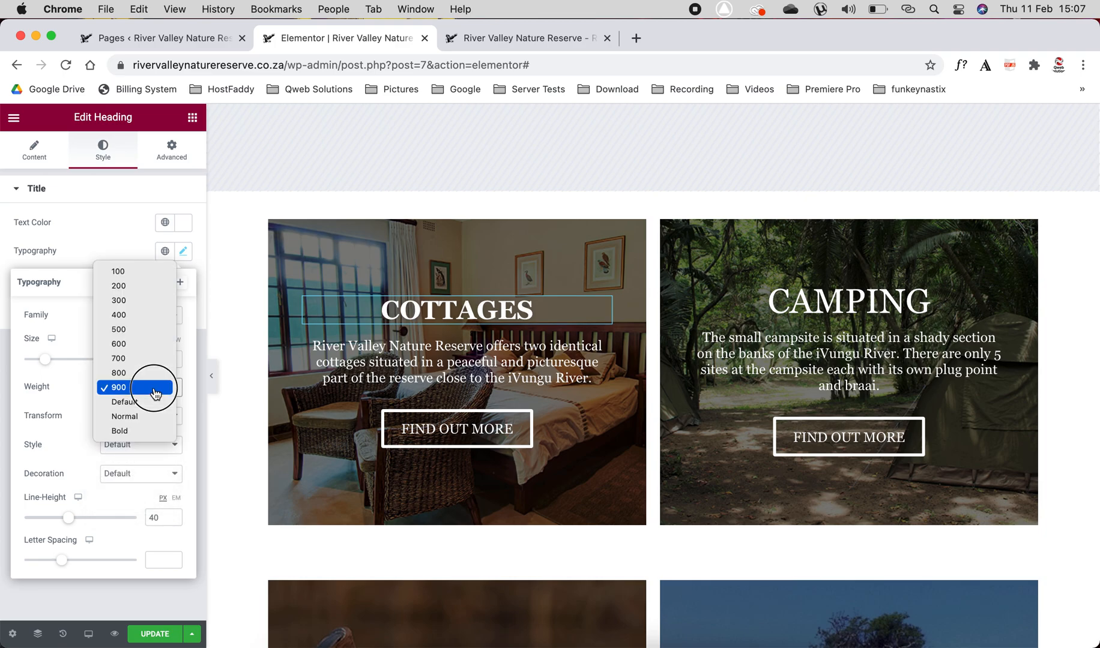
click(160, 314)
double_click(164, 361)
text(50)
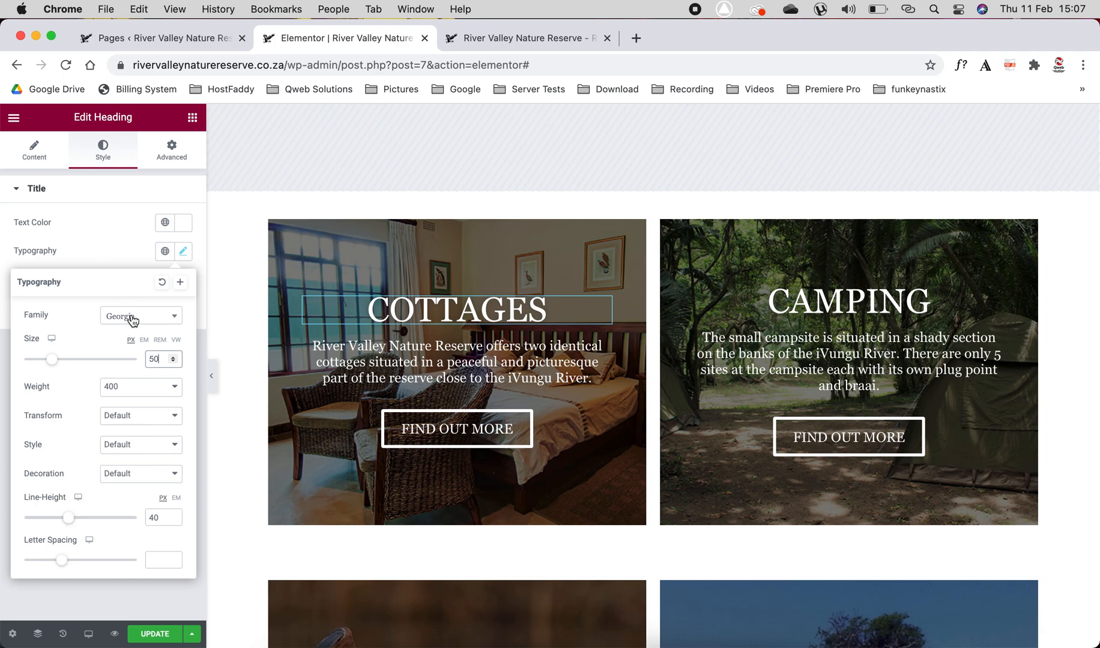
click(128, 249)
Step: Try left and right alignment on the whole description paragraph in the COTTAGES box, and leave it centered
click(439, 354)
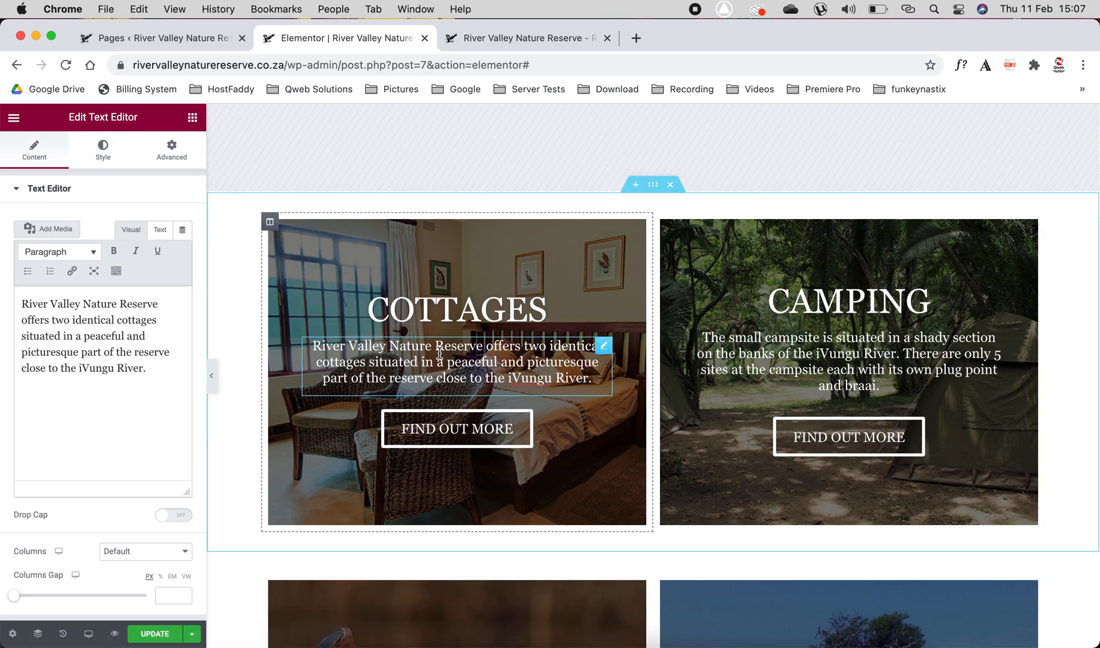
click(116, 270)
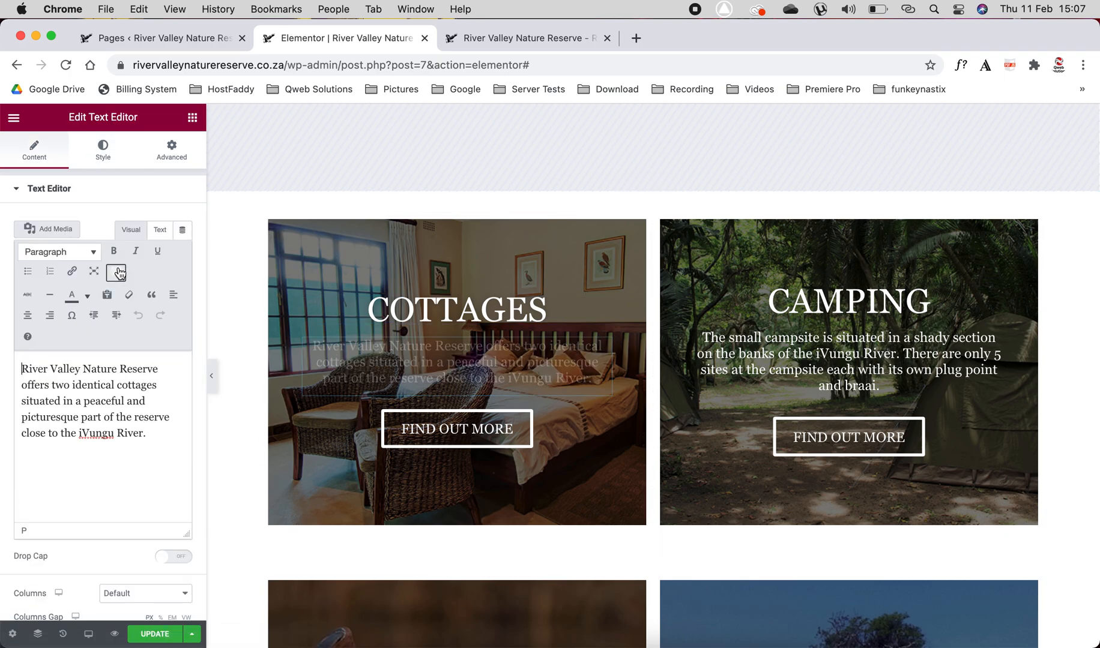
drag(146, 426, 21, 369)
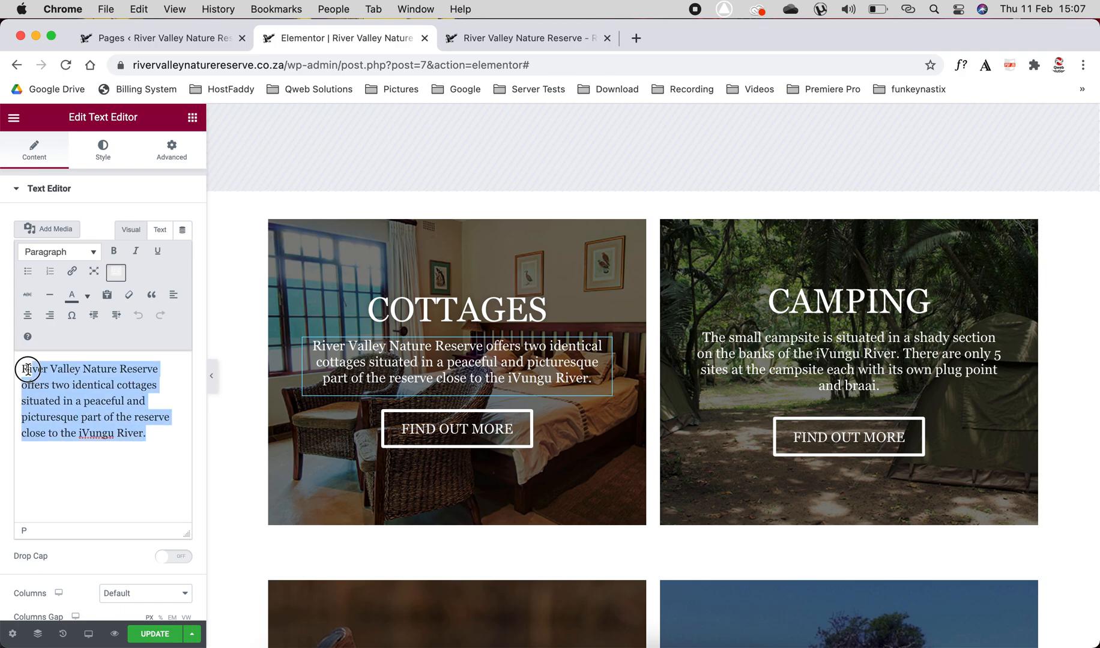
click(28, 317)
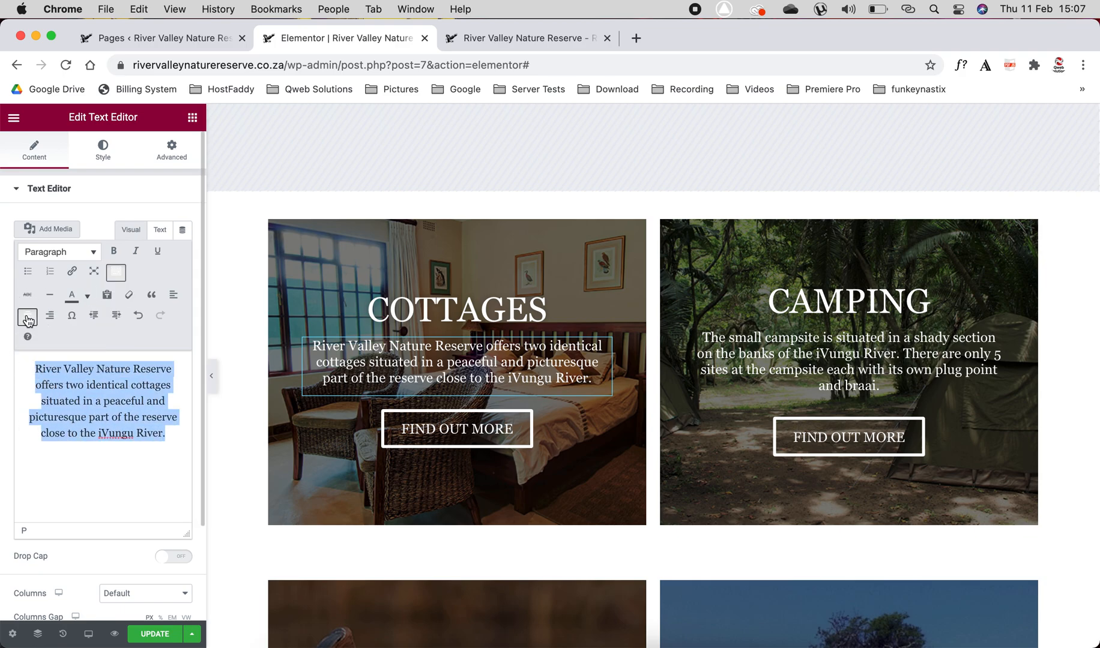
click(174, 294)
click(50, 315)
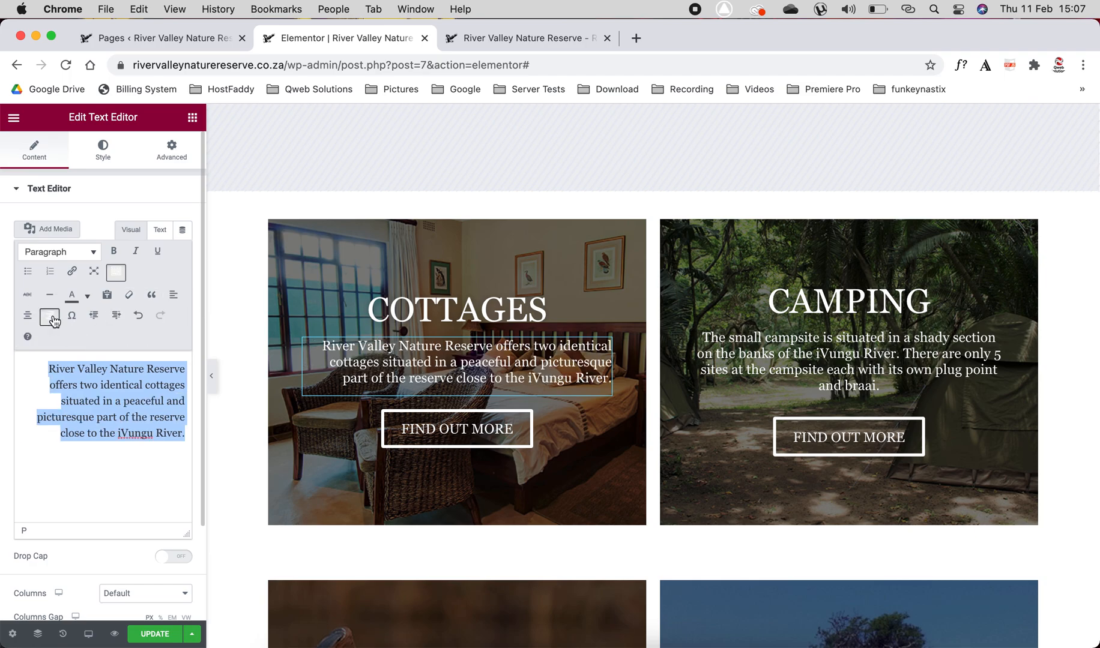
click(33, 321)
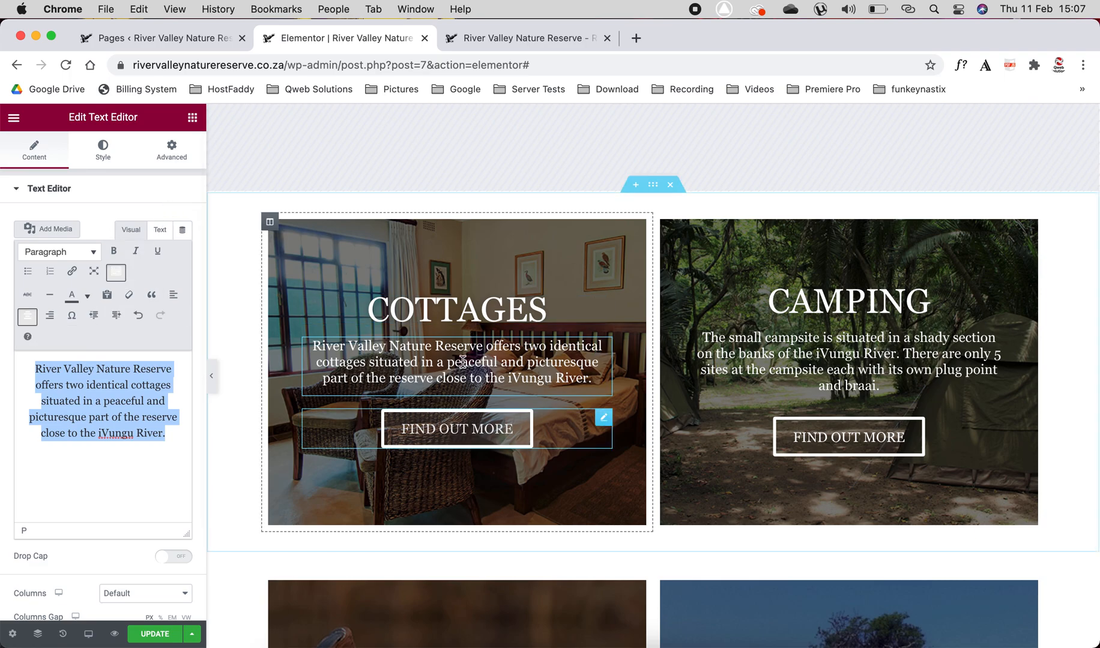
Step: Try out other text on the COTTAGES box's button, such as "hello", and restore it to FIND OUT MORE
click(501, 436)
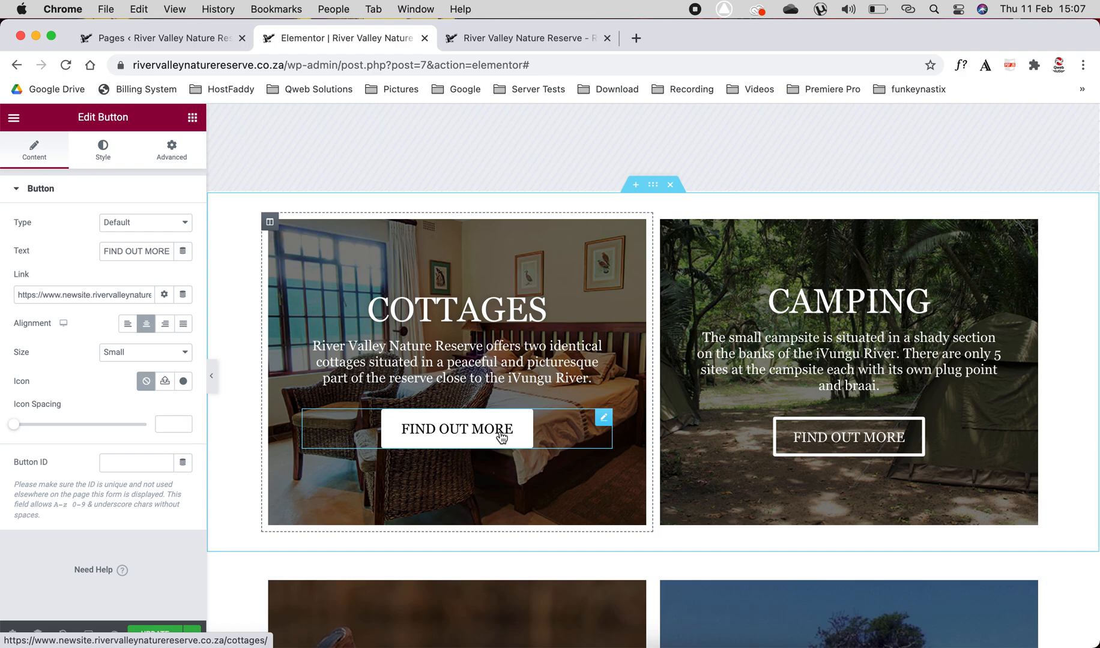
triple_click(135, 252)
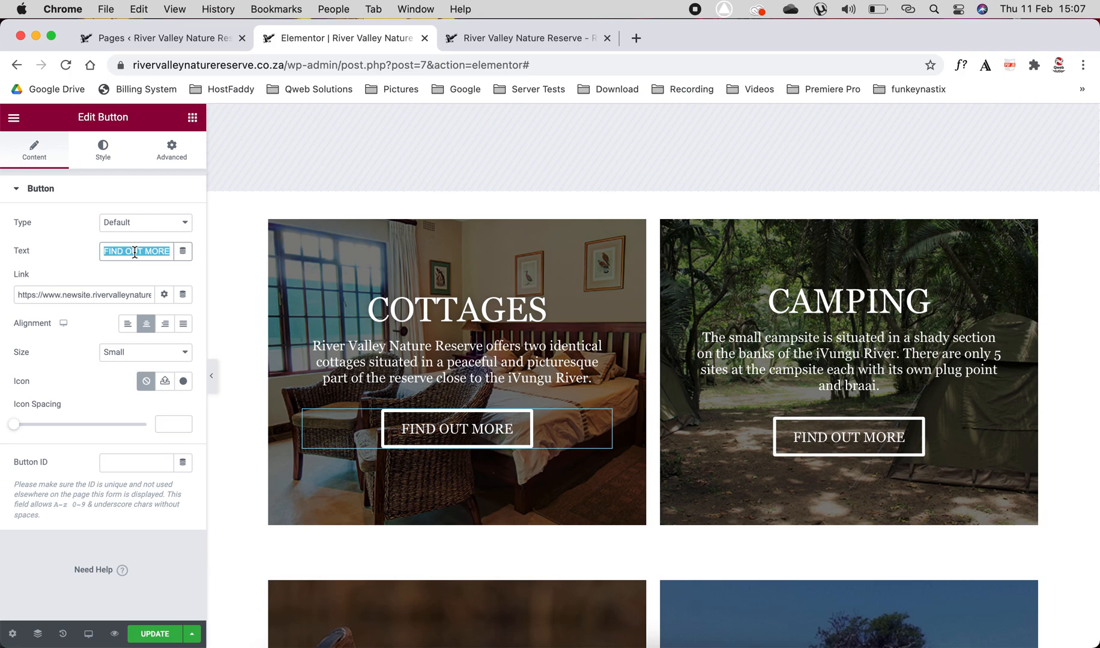
text(o)
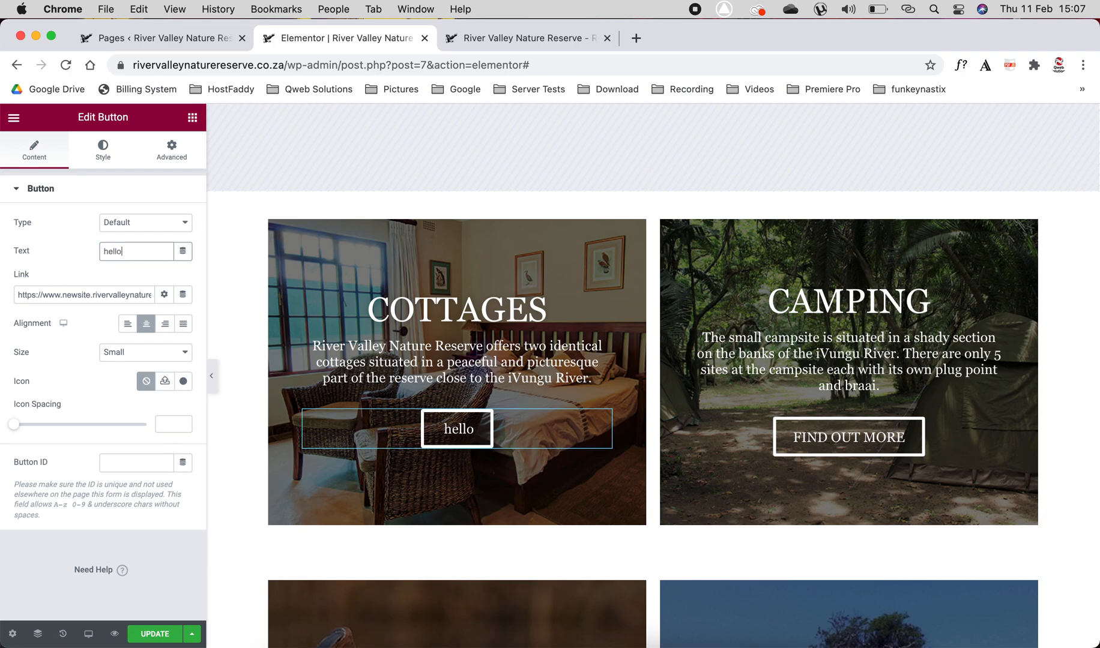
text(/* Enter Your Custom CSS Here */ .border:before { display: block; content: ''; position: absolute; top: 20px; right: 20px; bottom: 20px; left: 20px; border: 4px solid white; z-index:1; })
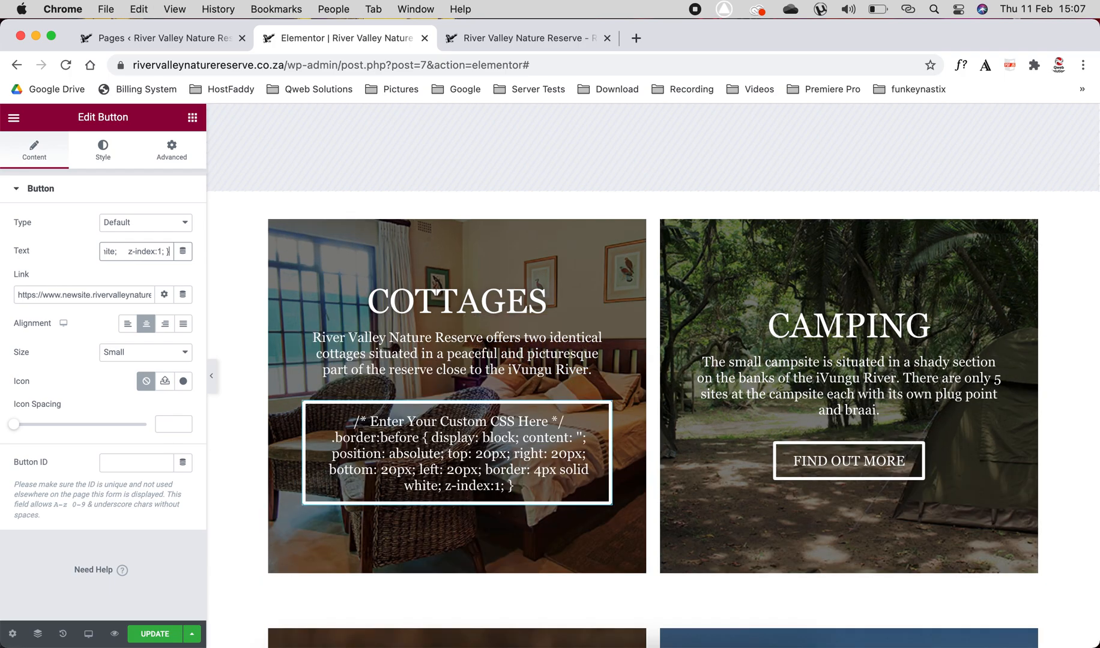
key(super+z)
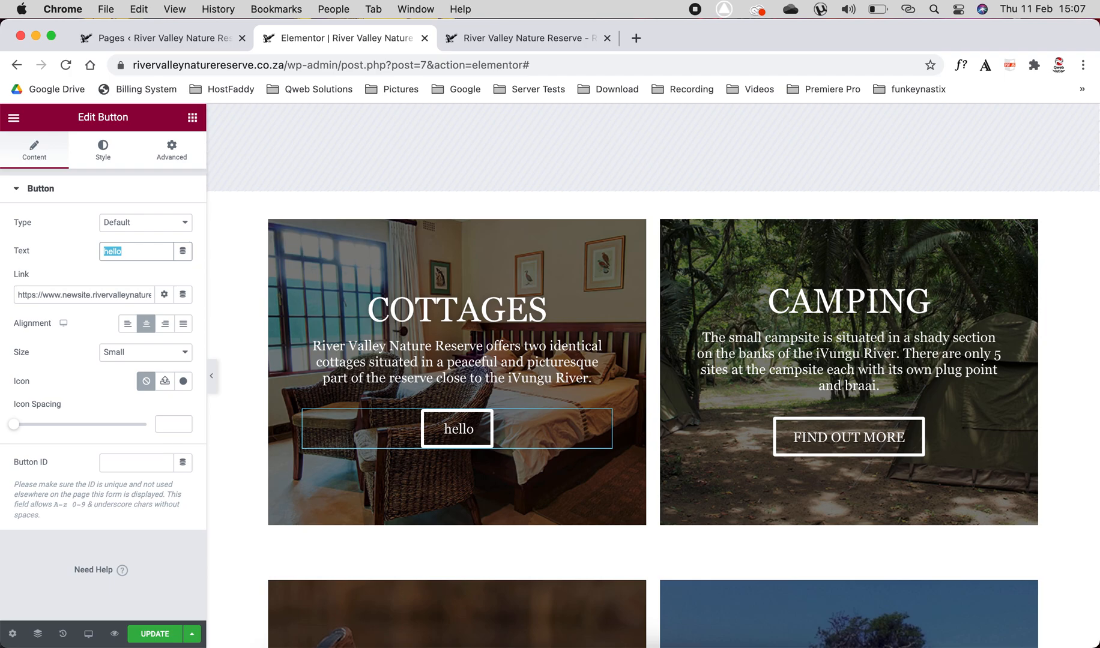
text(FIND OU)
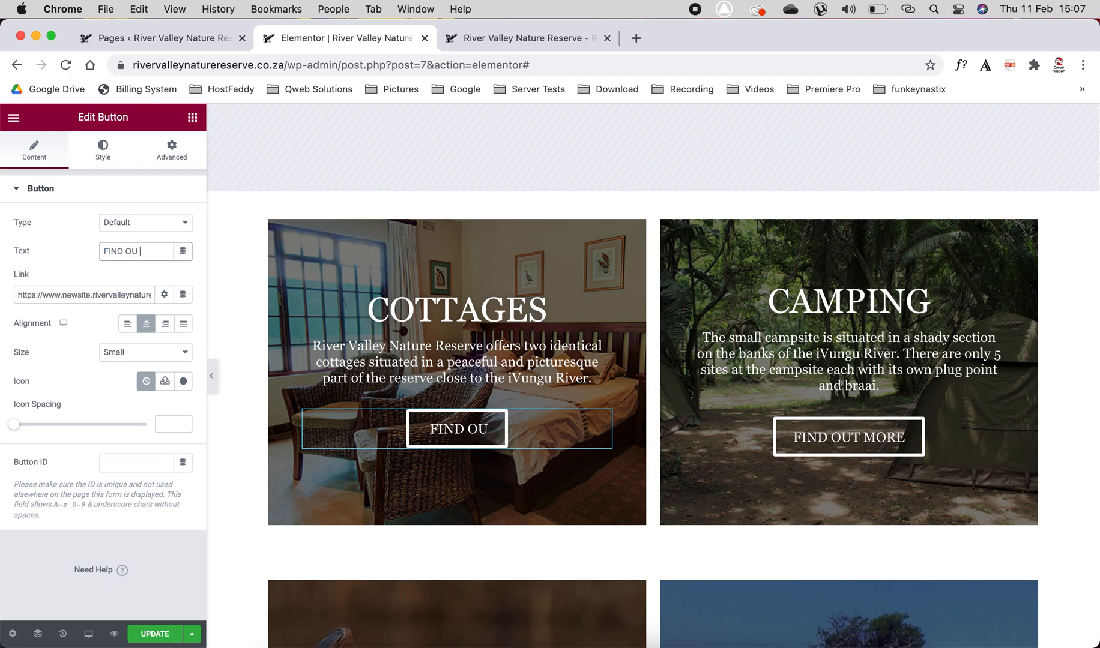
text(T MORE)
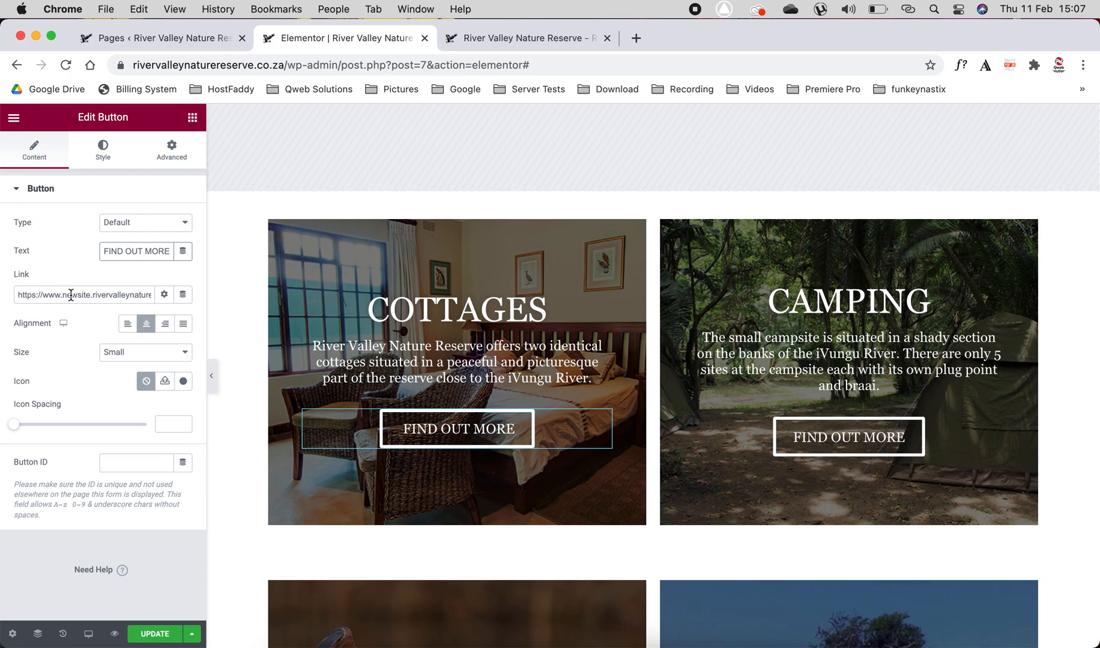
click(92, 294)
key(BackSpace)
key(BackSpace)
key(BackSpace)
key(BackSpace)
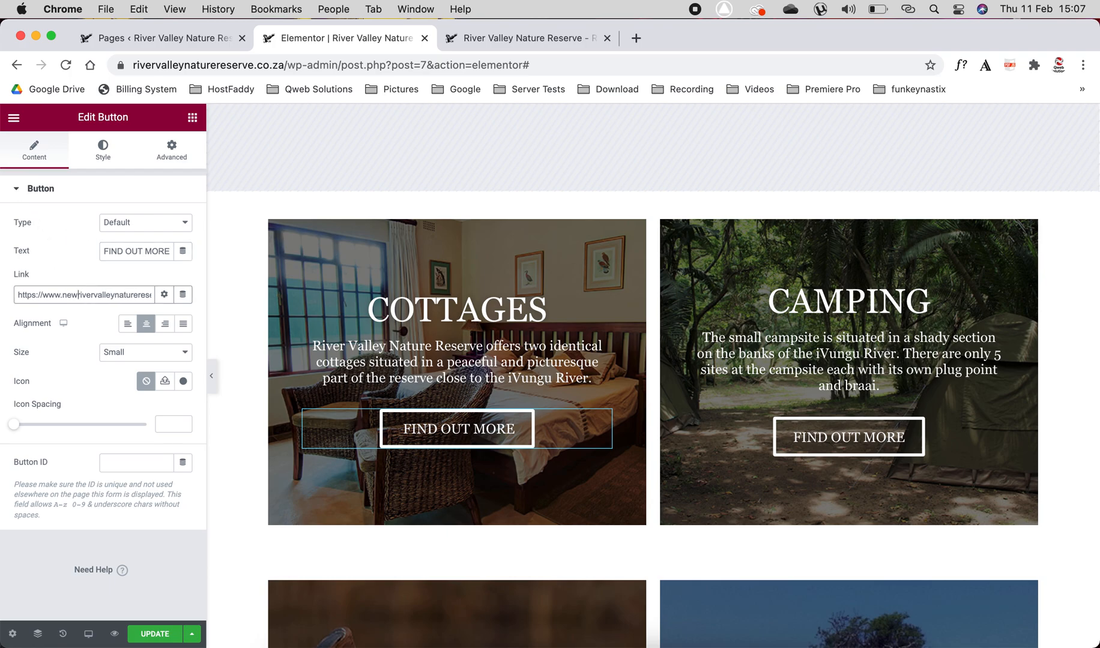
key(BackSpace)
click(62, 245)
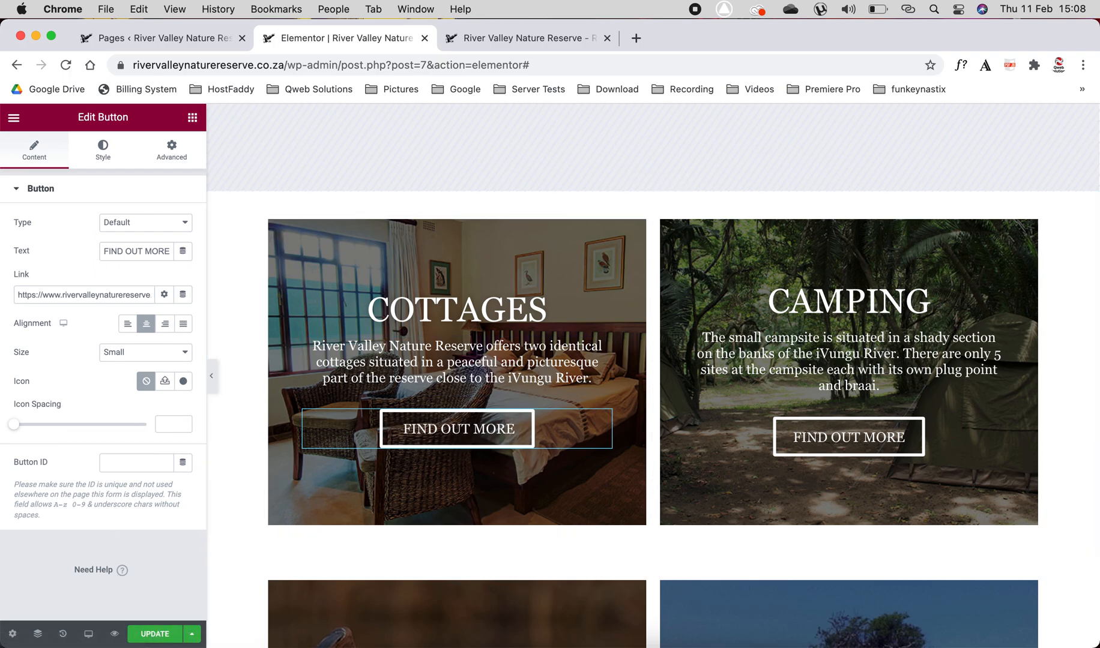
click(153, 638)
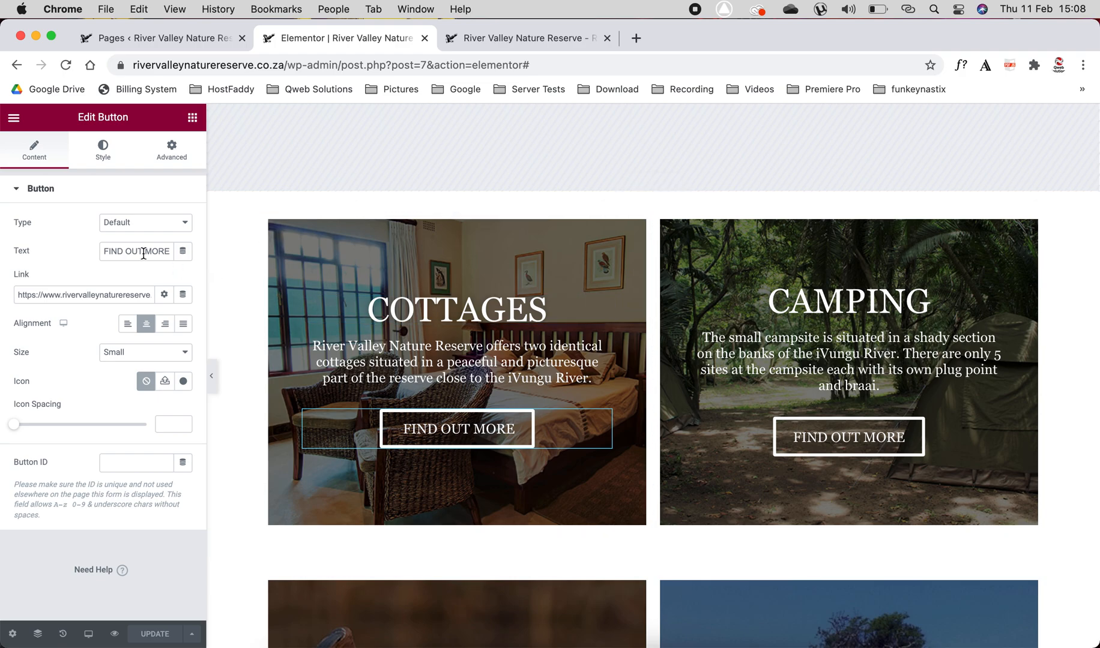
Step: Try the left, right and justified alignments on the COTTAGES button, and return it to centered
click(127, 324)
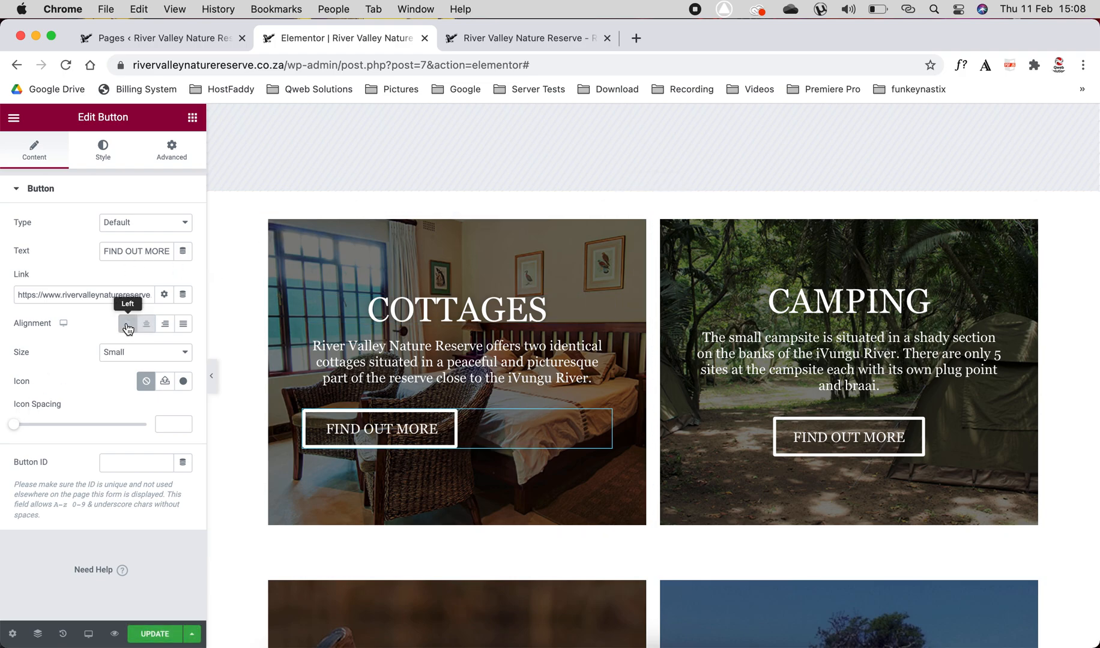
click(146, 324)
click(165, 327)
click(182, 326)
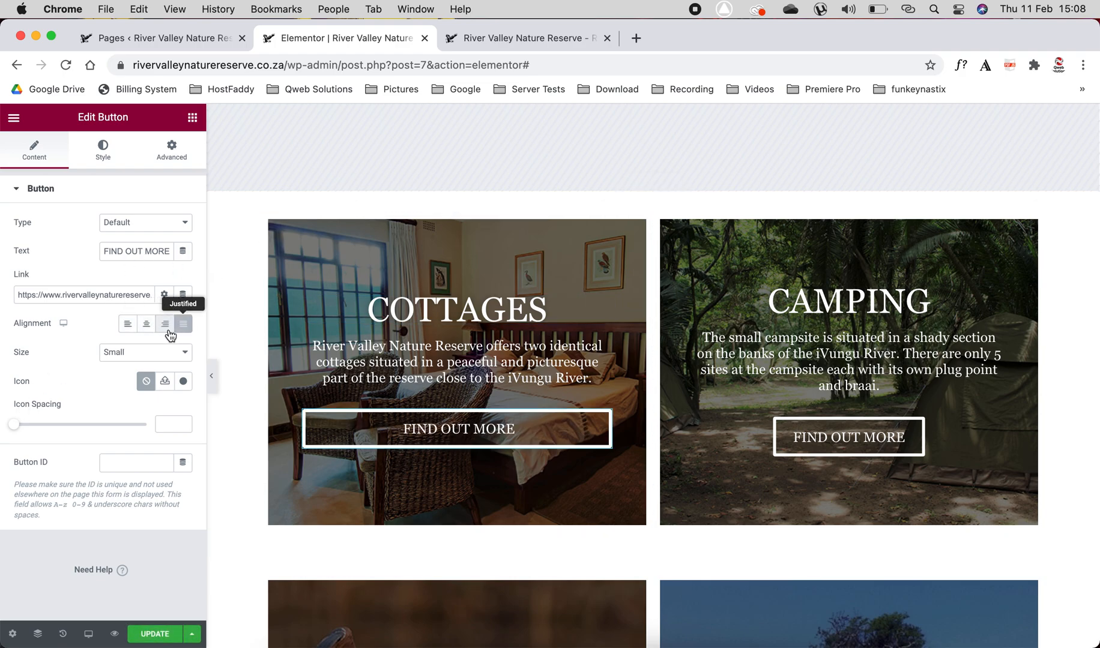
click(147, 325)
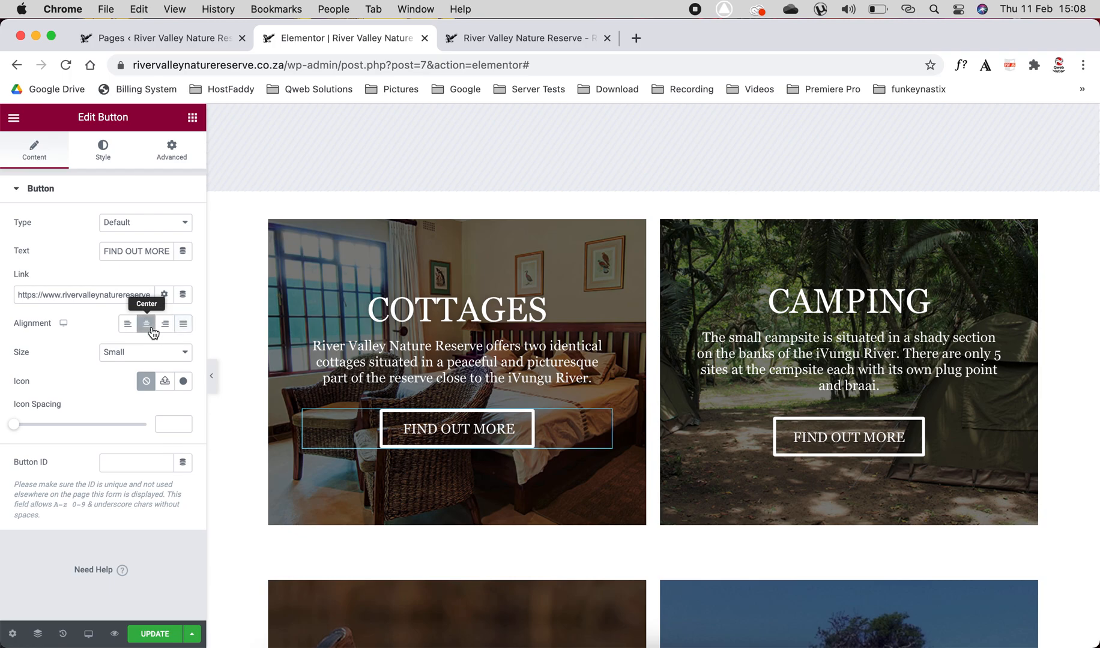
Step: Try the Medium, Extra Large and Extra Small sizes on the COTTAGES button, and set it back to Small
click(148, 352)
click(155, 367)
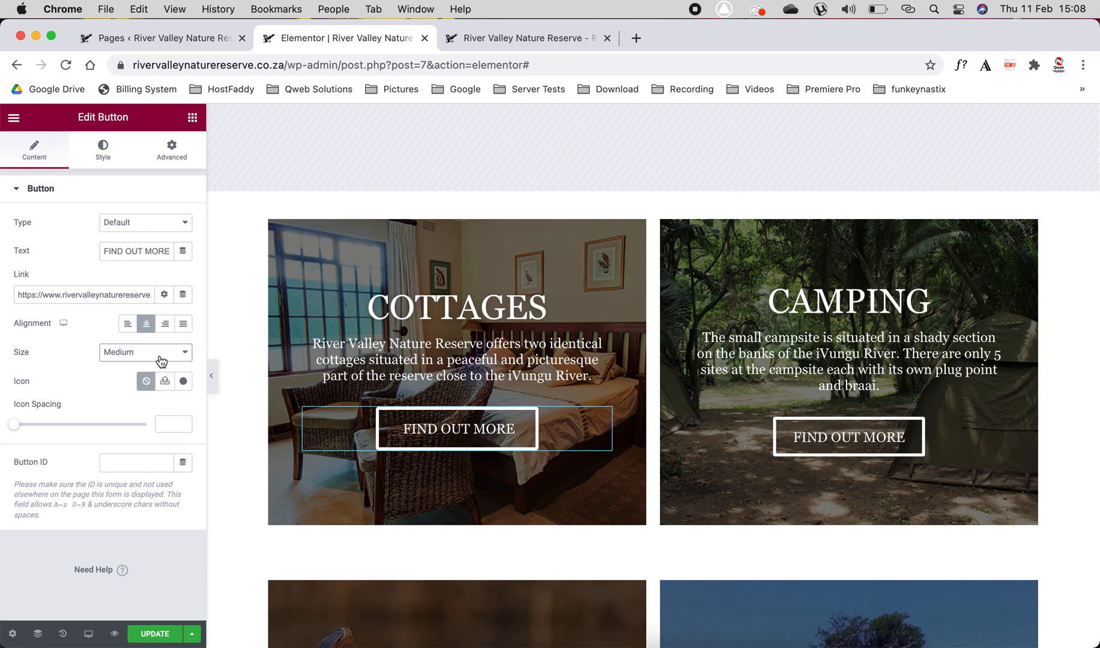
click(162, 357)
click(159, 381)
click(165, 359)
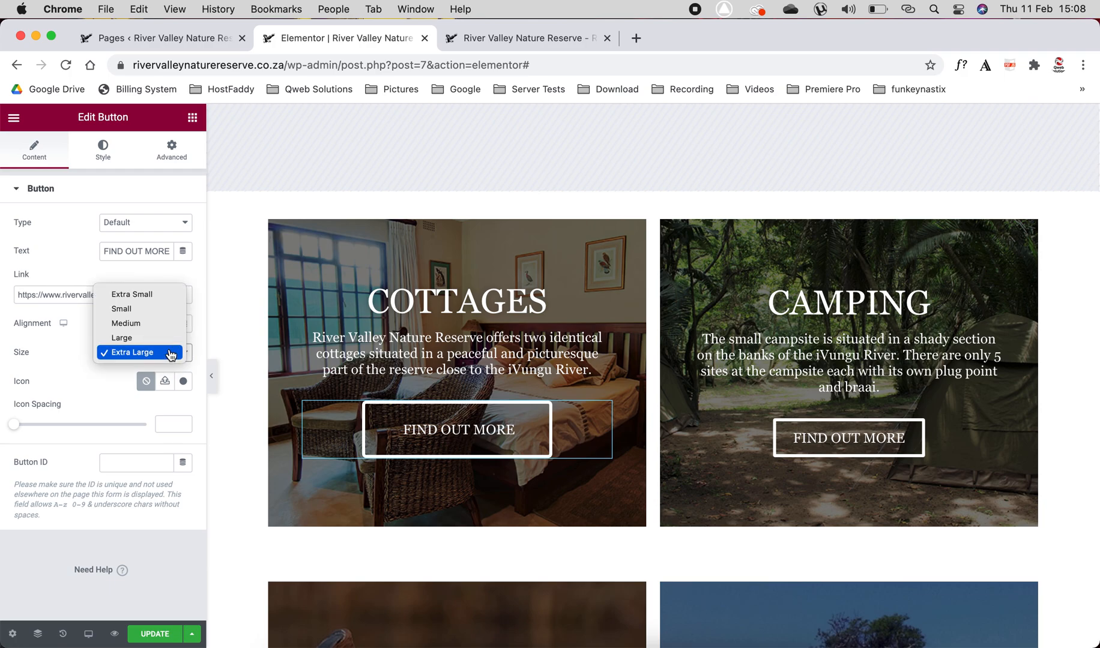
click(168, 294)
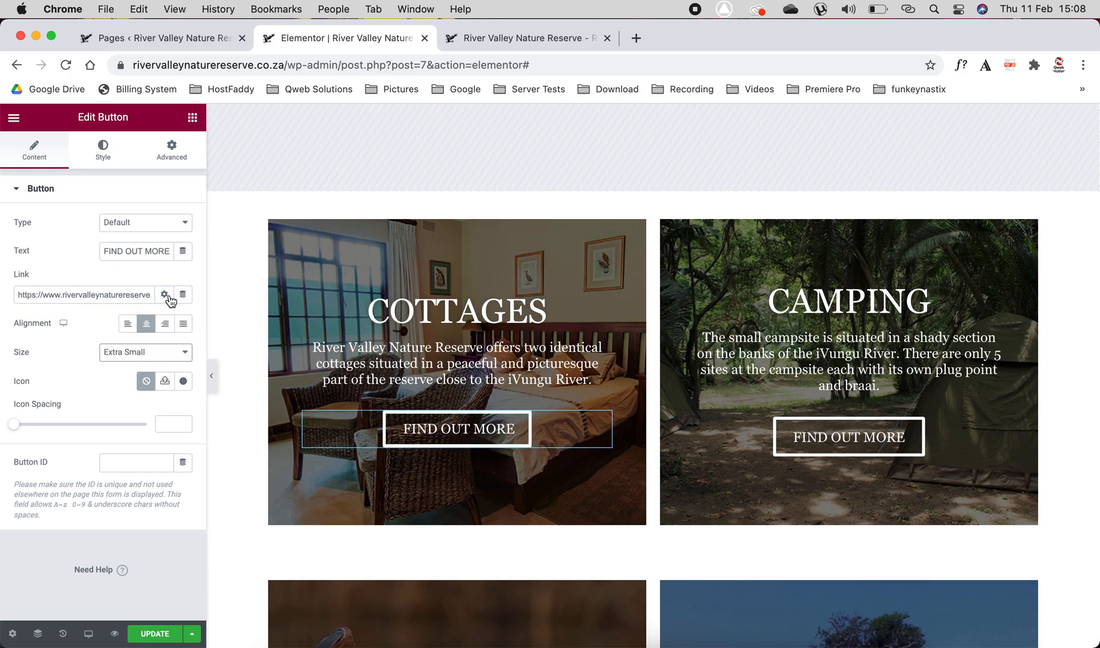
click(149, 352)
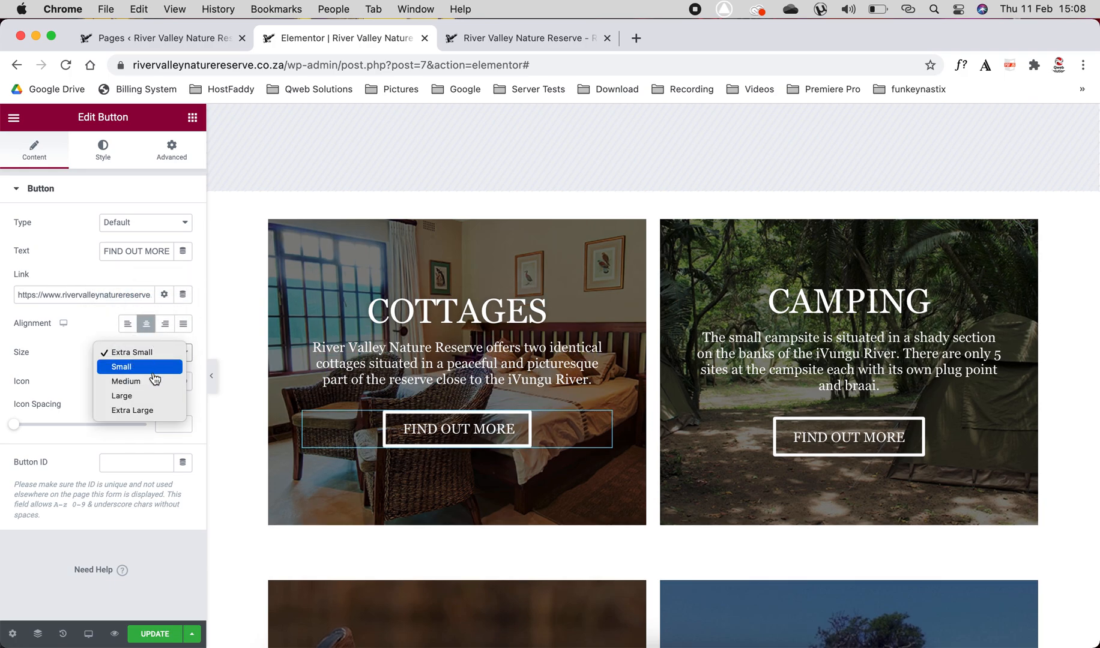
click(154, 373)
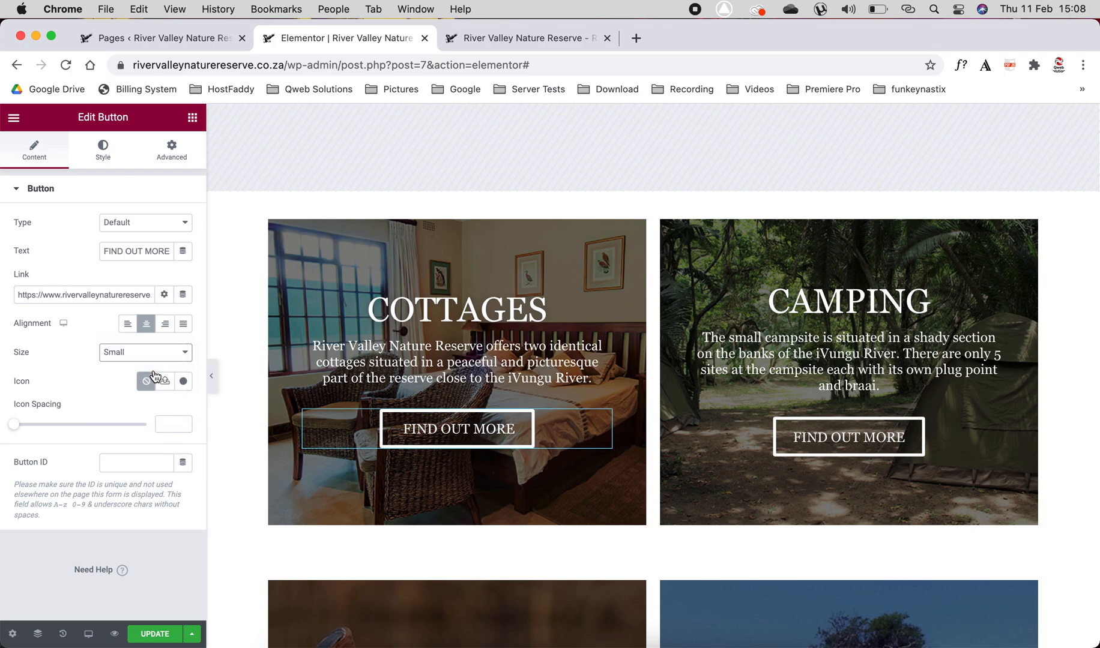
Step: Set the COTTAGES button's size to Medium, and replace its styling by copying the CAMPING button and pasting only its style
click(164, 359)
click(166, 363)
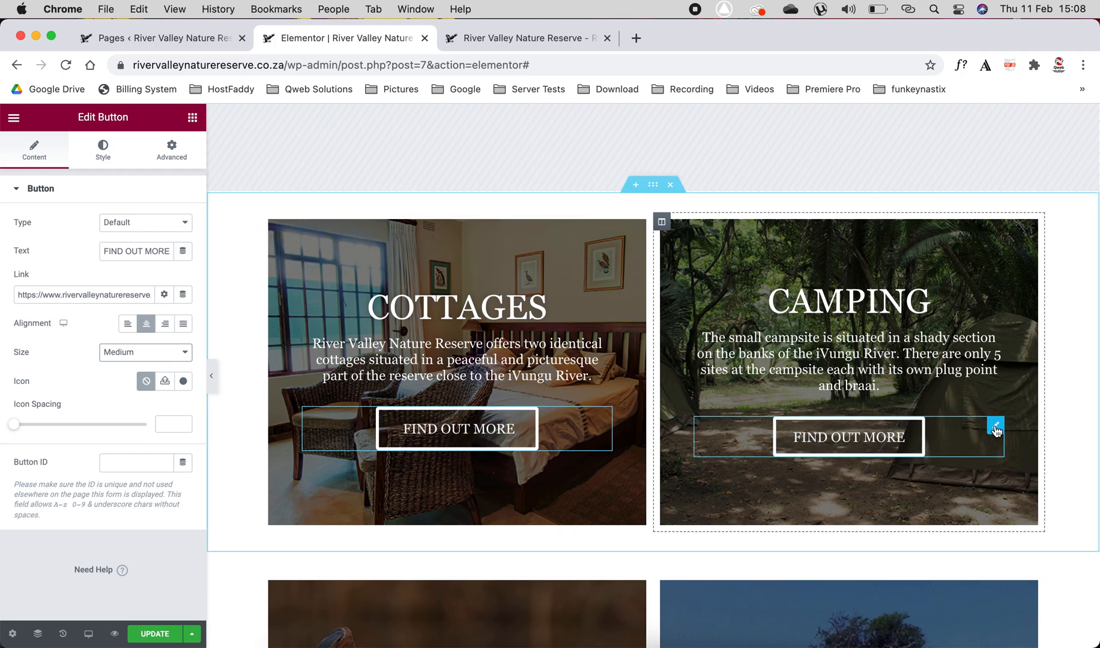
right_click(995, 430)
click(986, 485)
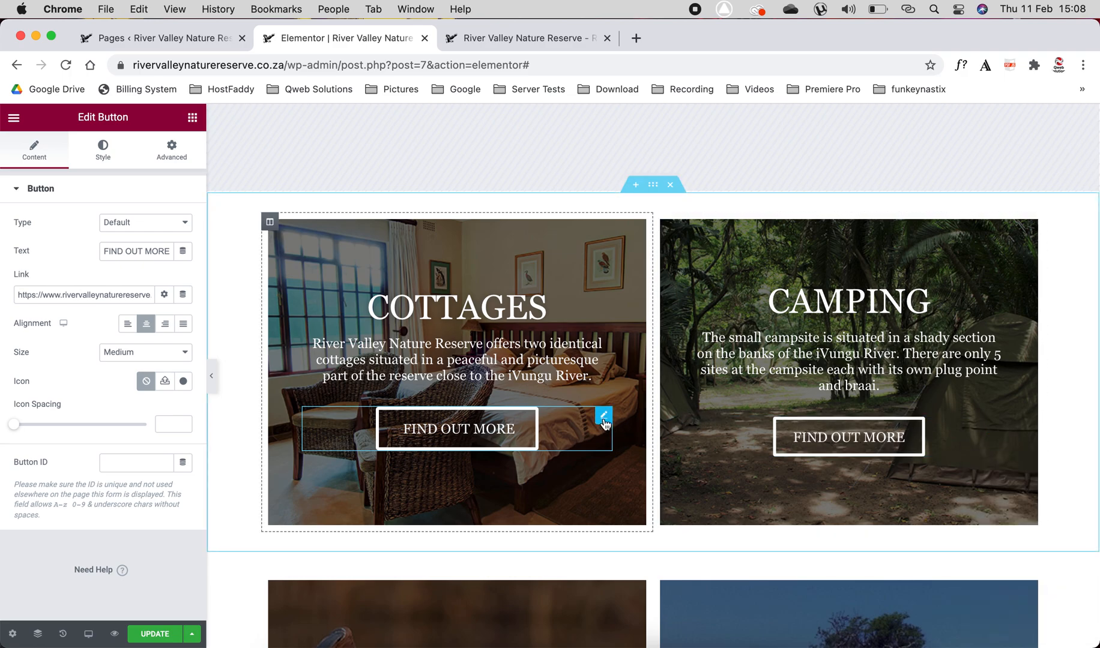
right_click(603, 420)
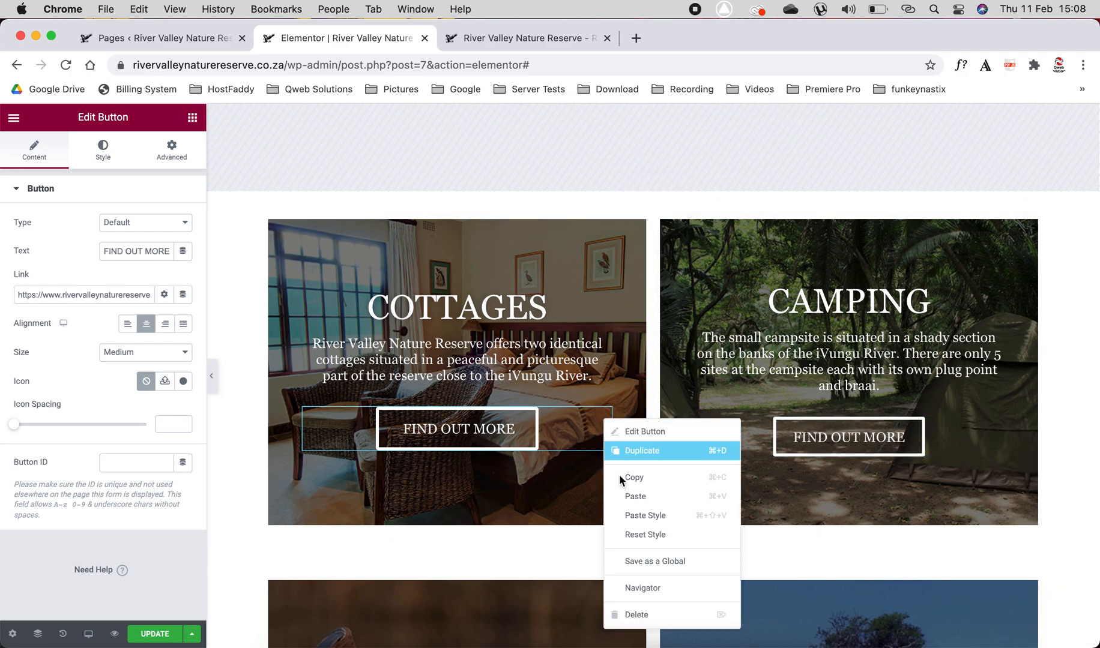
click(648, 516)
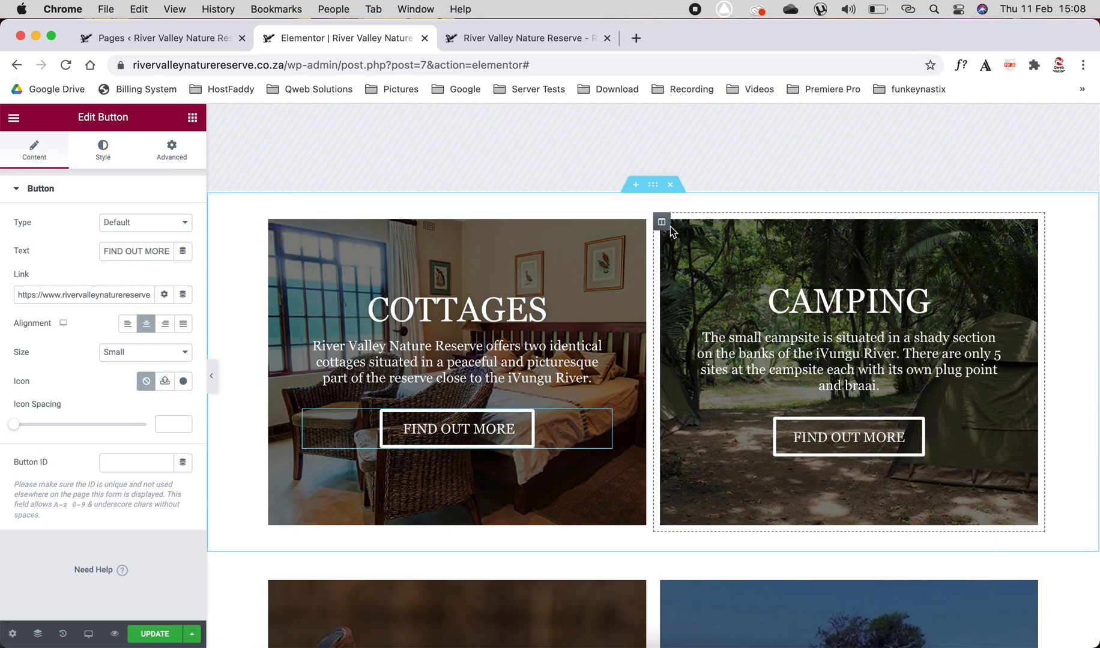
Step: Copy the CAMPING column, paste only its style onto the COTTAGES column, and undo the paste
right_click(662, 223)
click(697, 315)
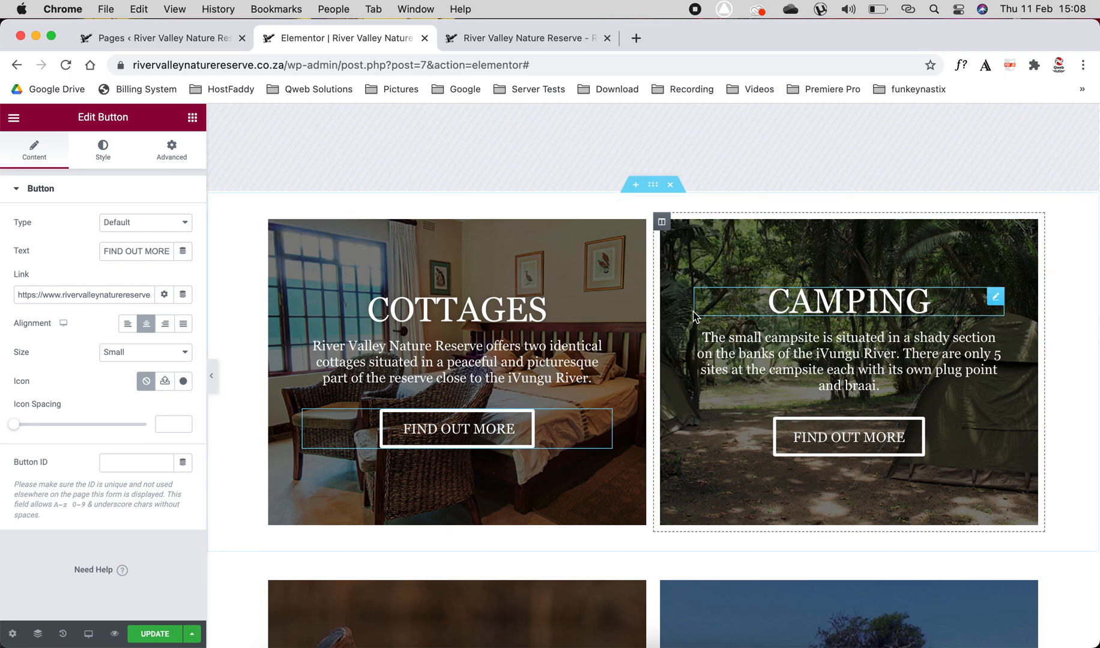
right_click(271, 227)
click(334, 347)
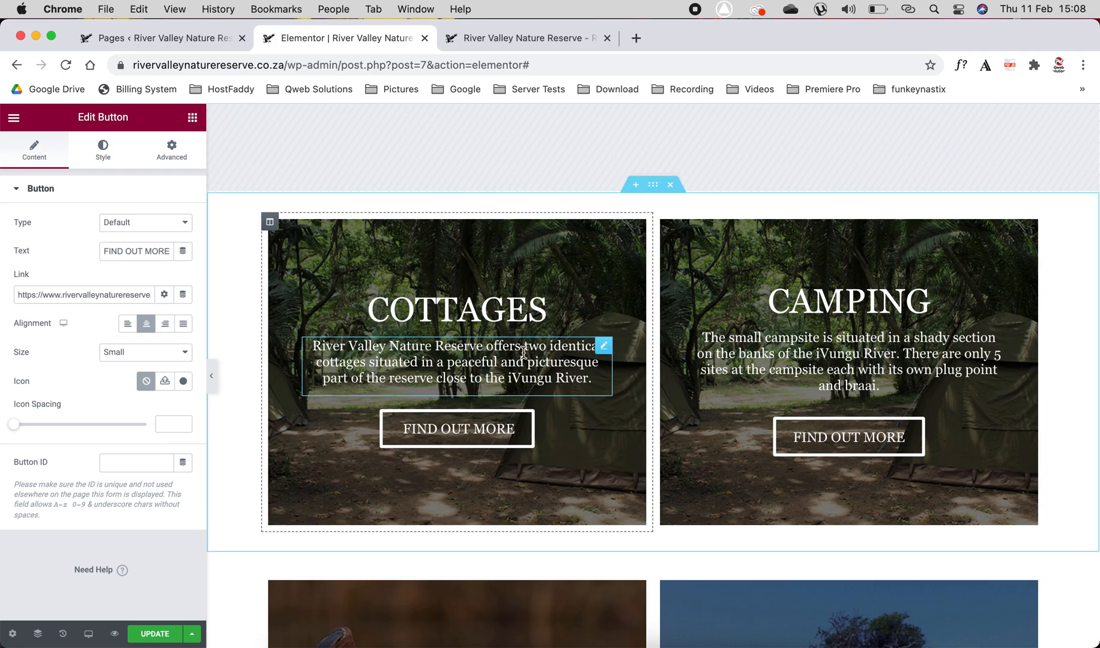
key(super+z)
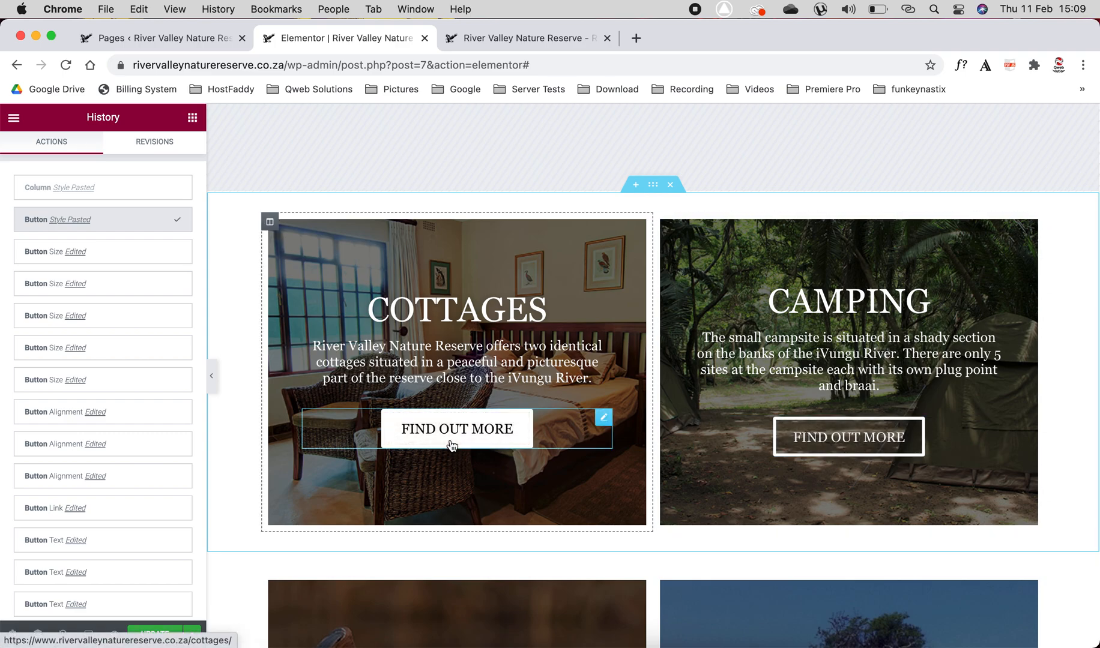
Step: Look through the remaining homepage boxes down to the footer, selecting the headings, text and button of the NATURE RESERVE and WALKING & PICNIC row
scroll(270, 501, down, 5)
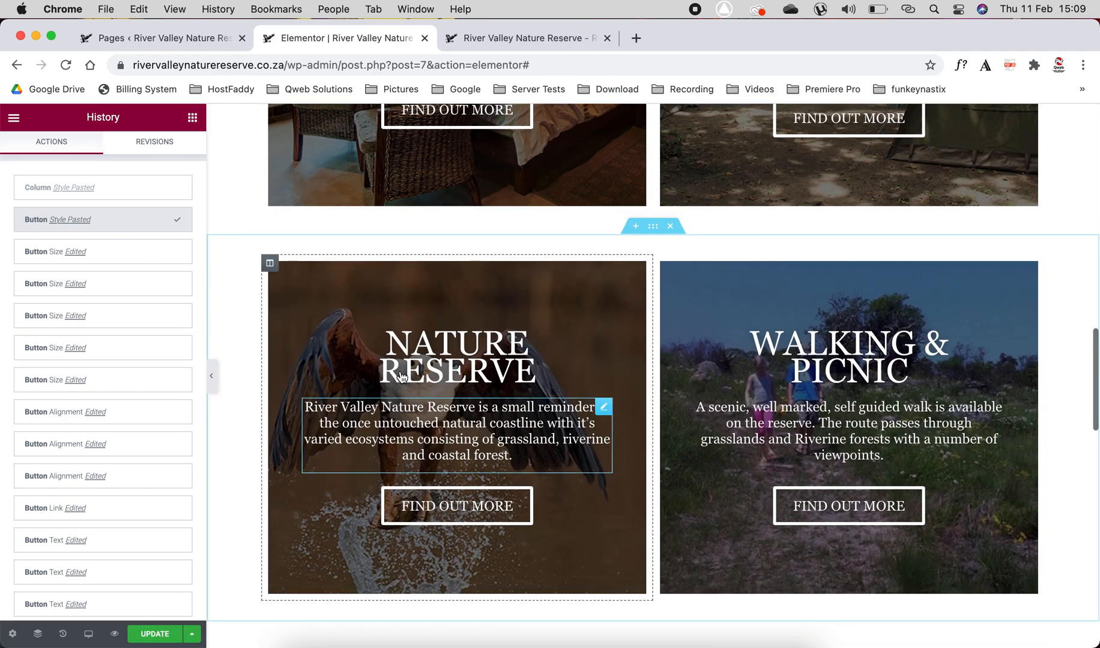
click(540, 369)
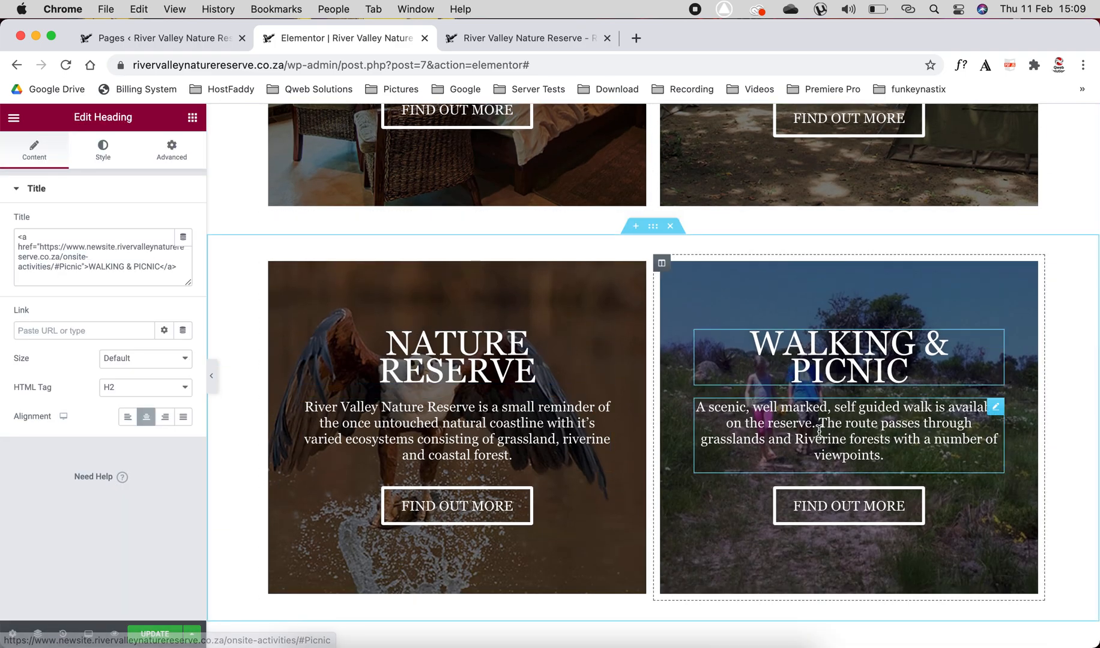
click(511, 455)
click(481, 504)
click(538, 369)
click(482, 430)
scroll(481, 431, down, 6)
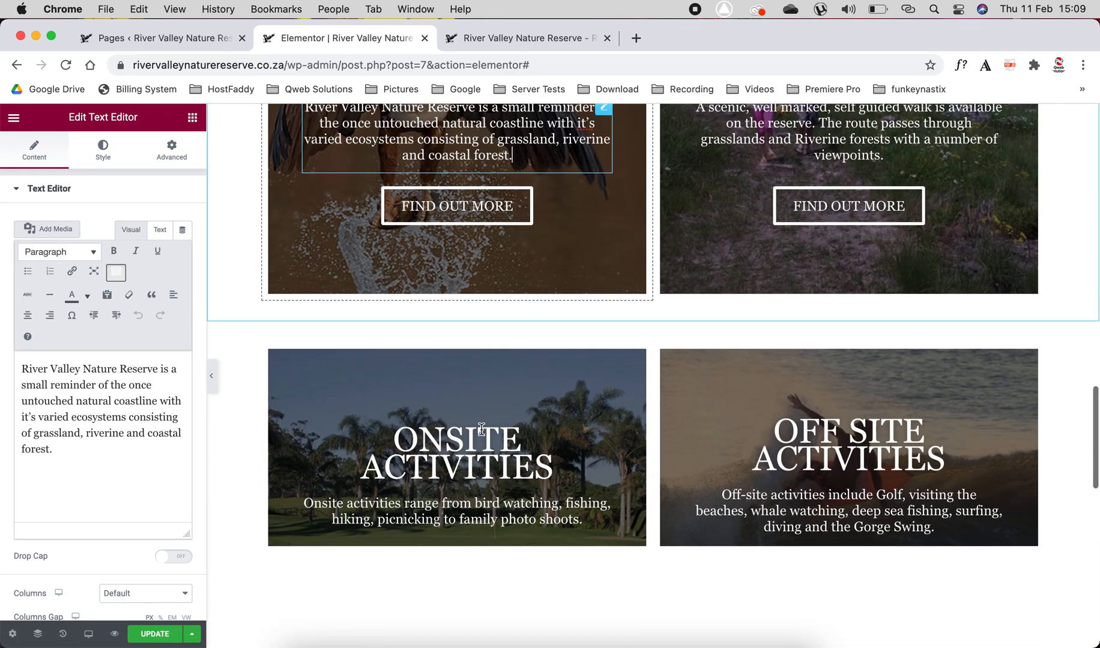
scroll(482, 433, down, 5)
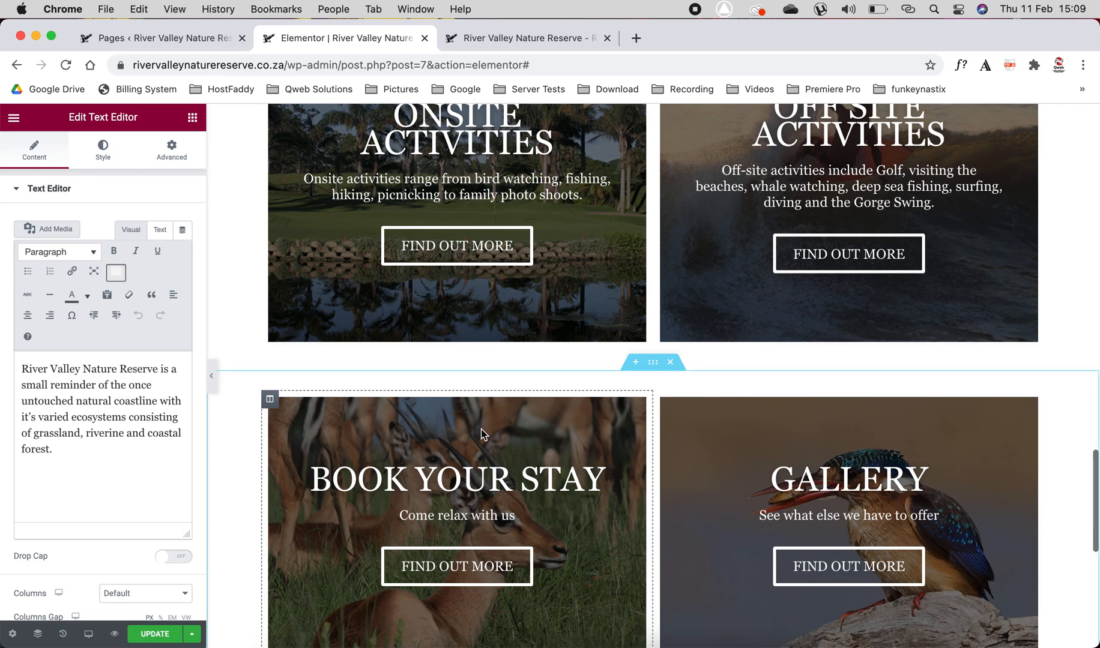
scroll(482, 433, down, 8)
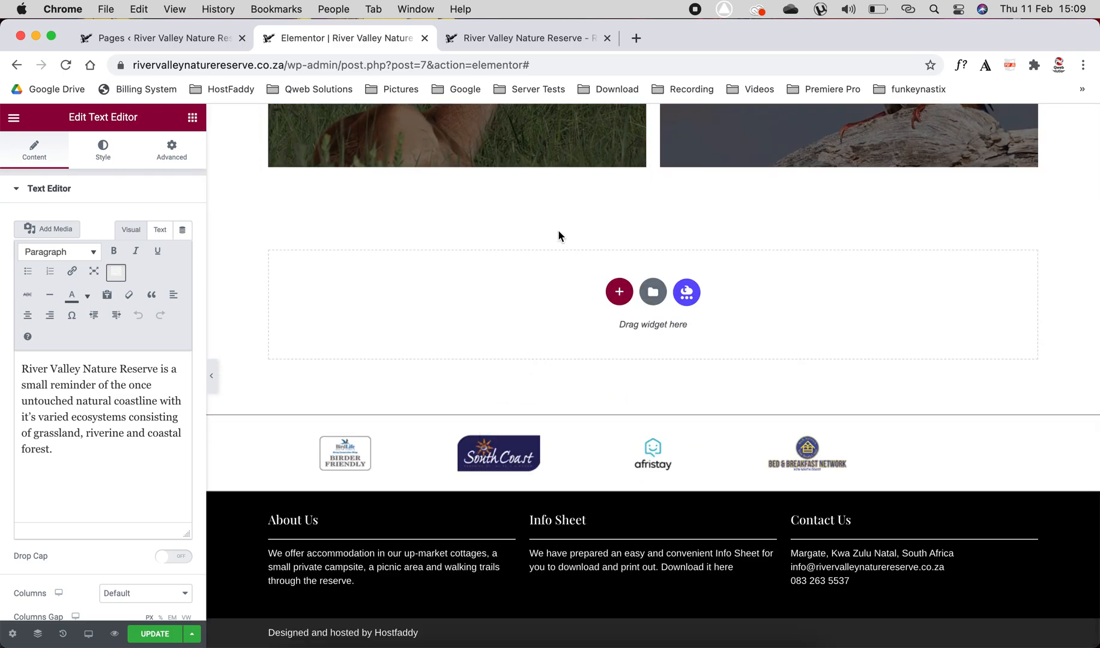
scroll(559, 234, up, 5)
scroll(558, 234, down, 4)
Step: View the template library and the section structure choices in the empty area above the footer, and close both without inserting anything
click(658, 361)
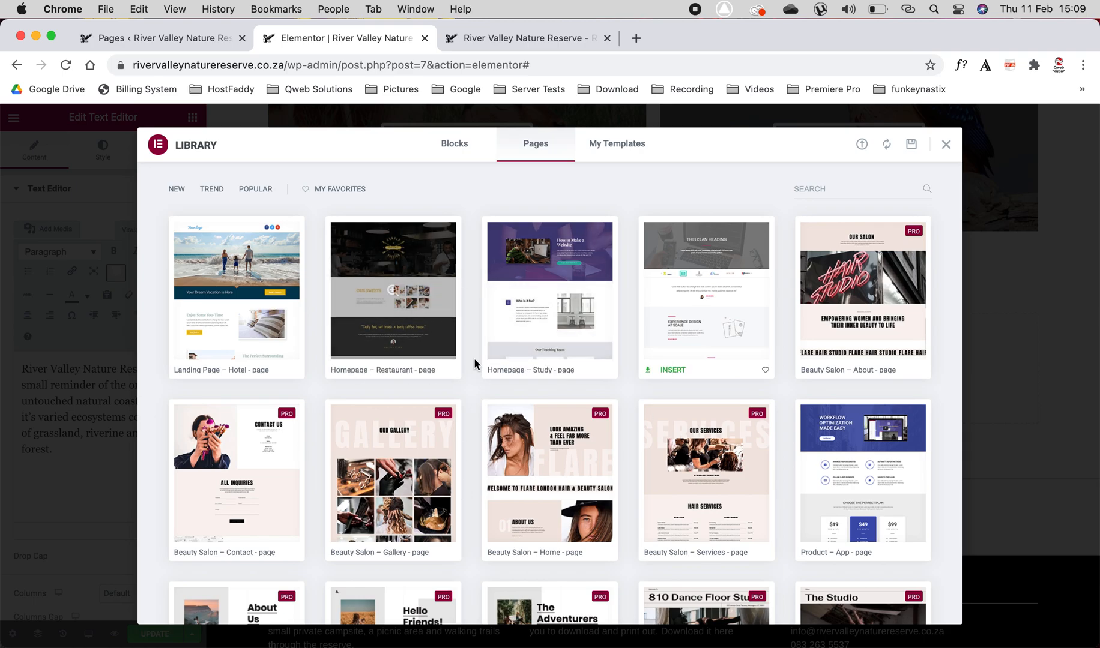
click(946, 146)
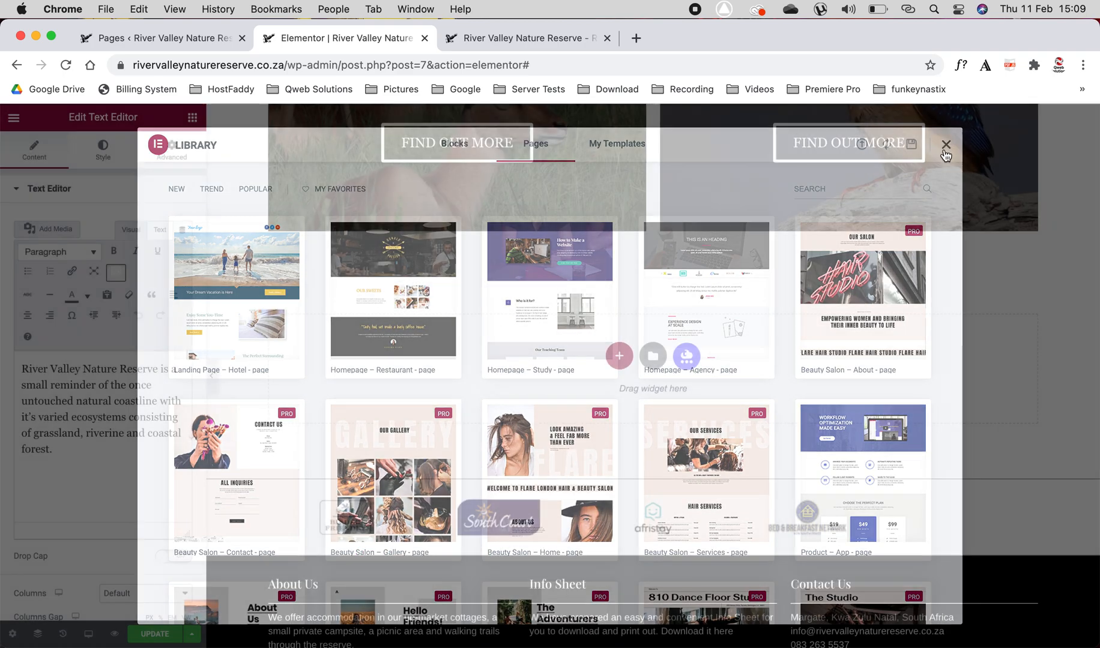
click(619, 357)
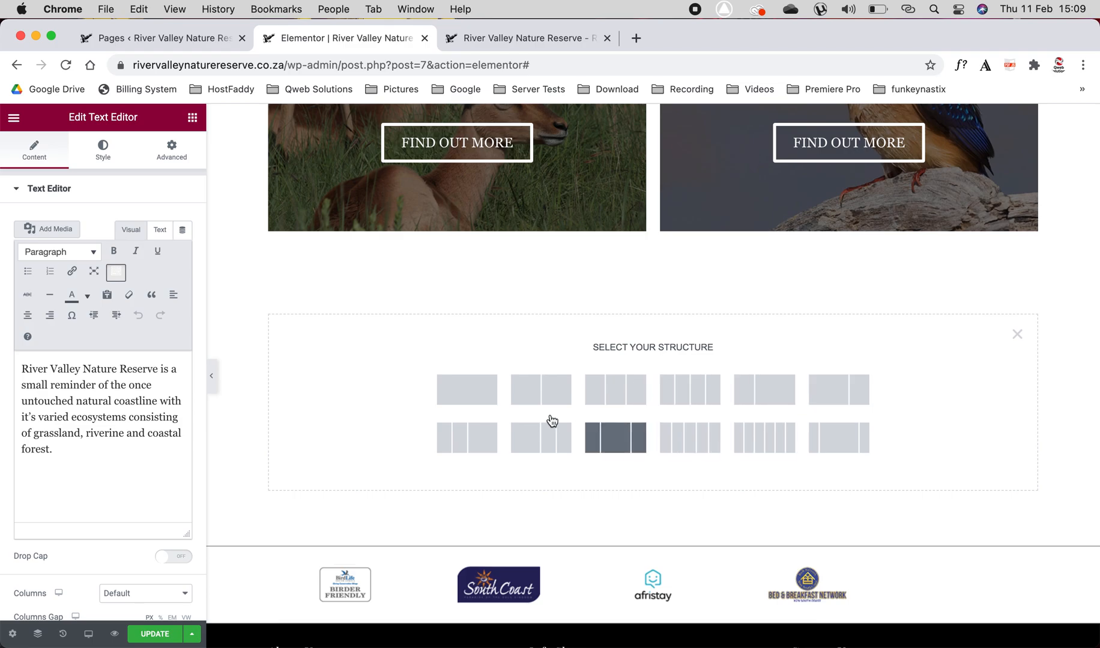
click(1017, 335)
Step: Open the homepage slider for editing and show the content settings of its slide Item #1
scroll(534, 314, up, 15)
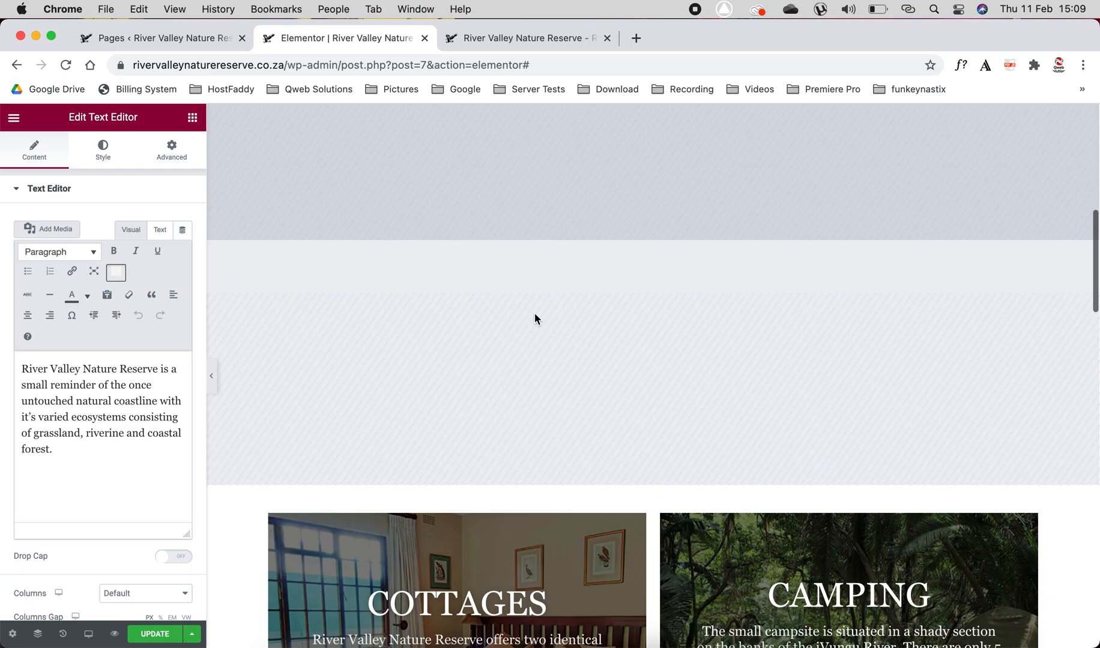
scroll(534, 313, up, 10)
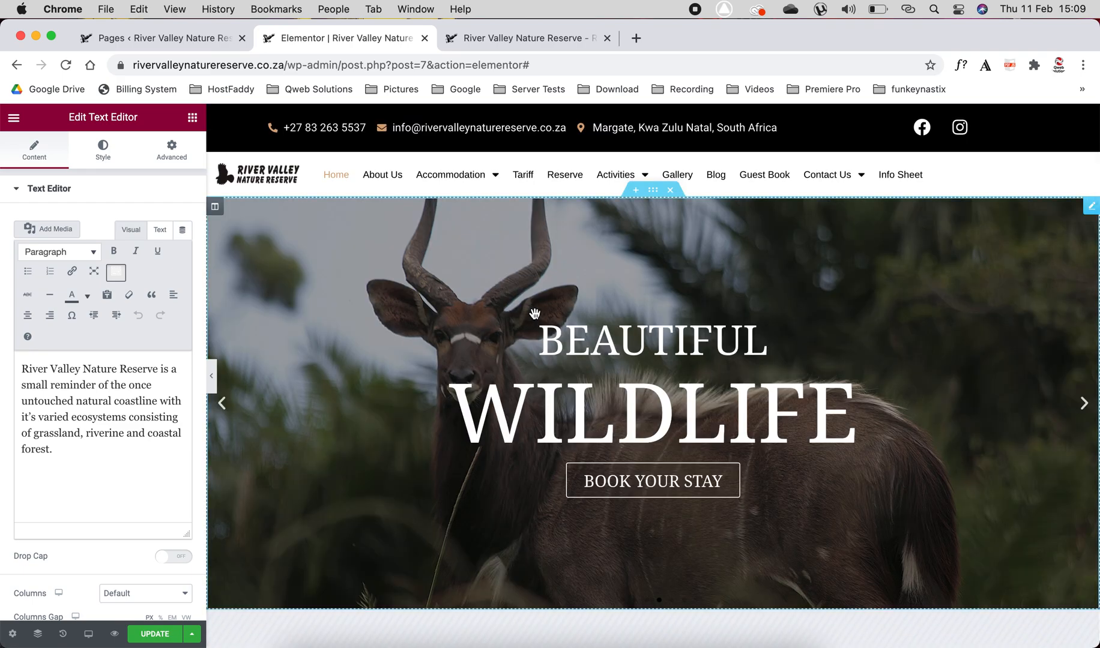
scroll(535, 314, down, 4)
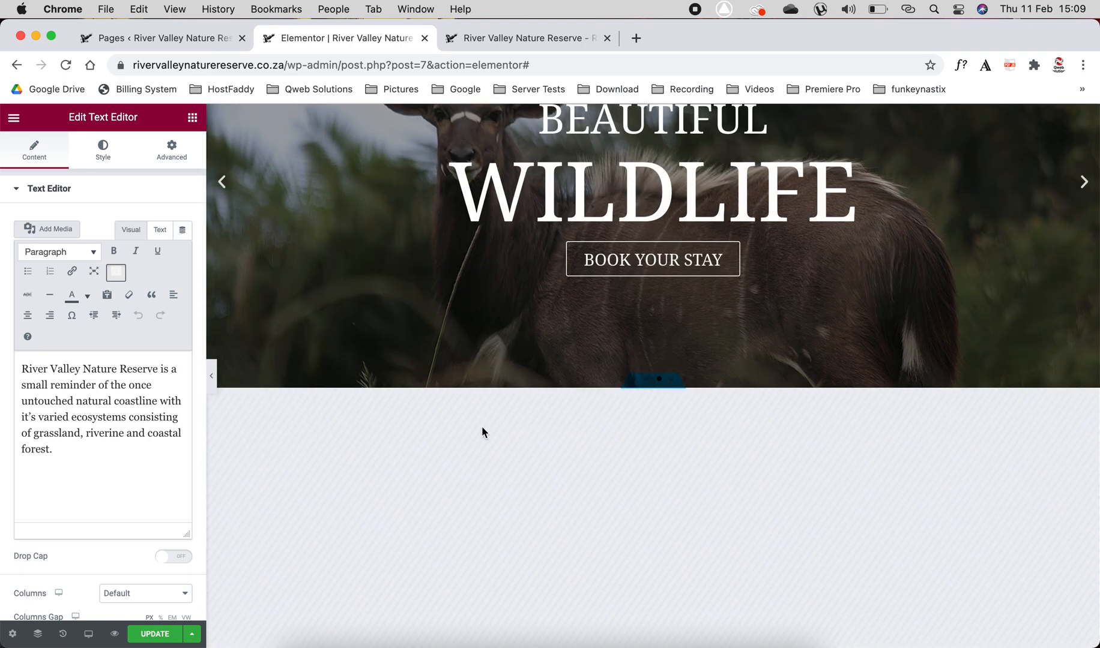
scroll(530, 295, up, 4)
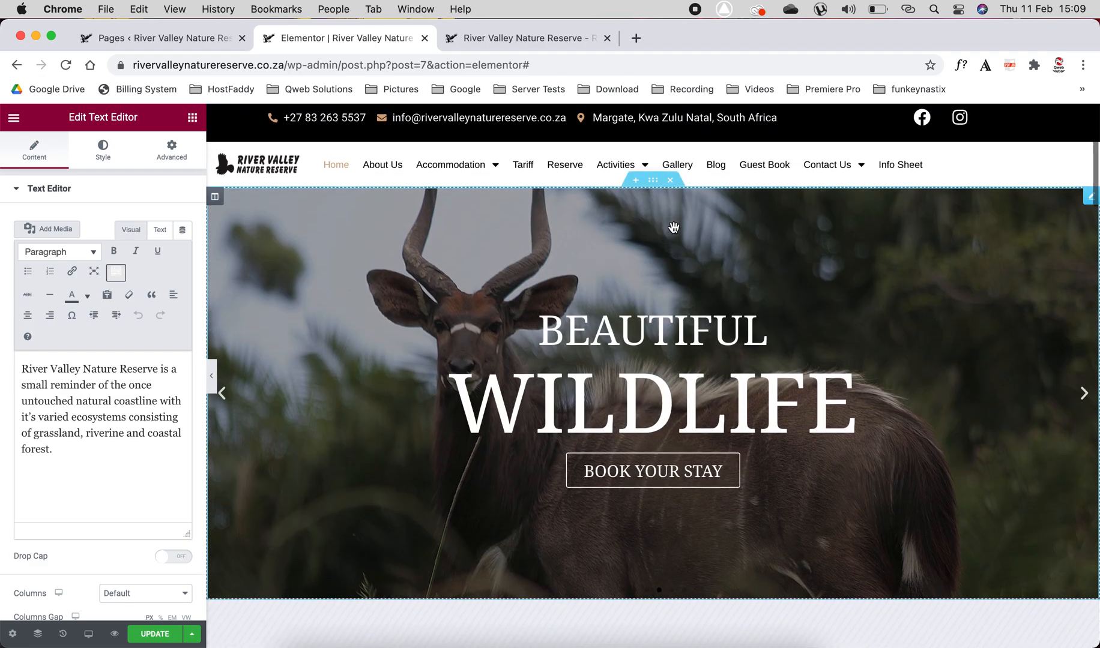
click(674, 227)
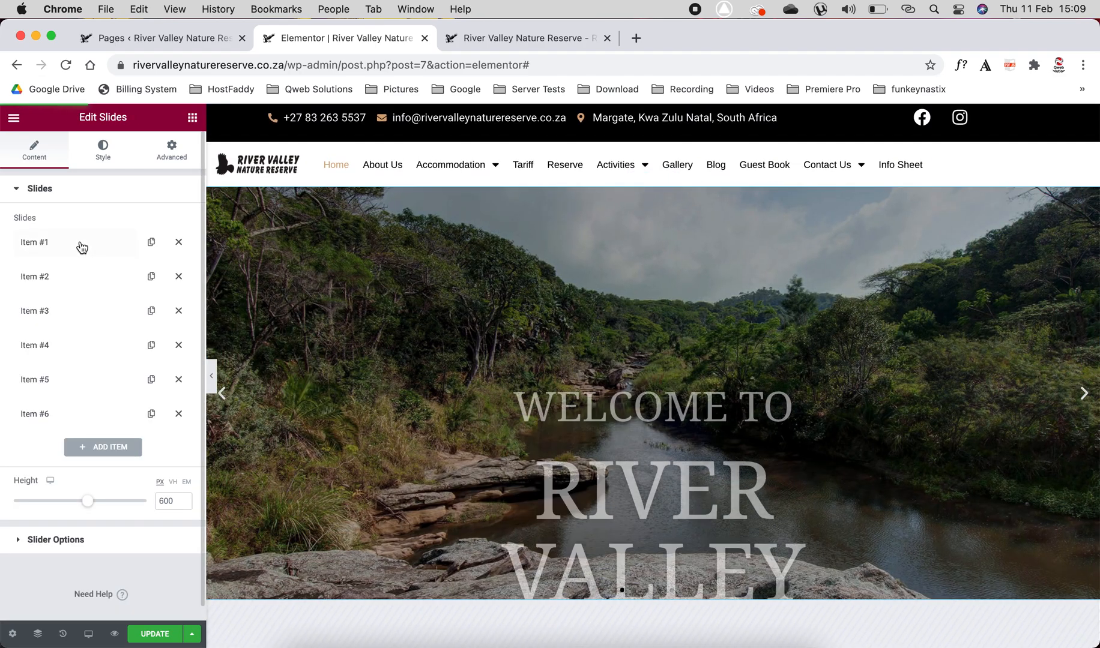
click(82, 246)
scroll(413, 432, down, 5)
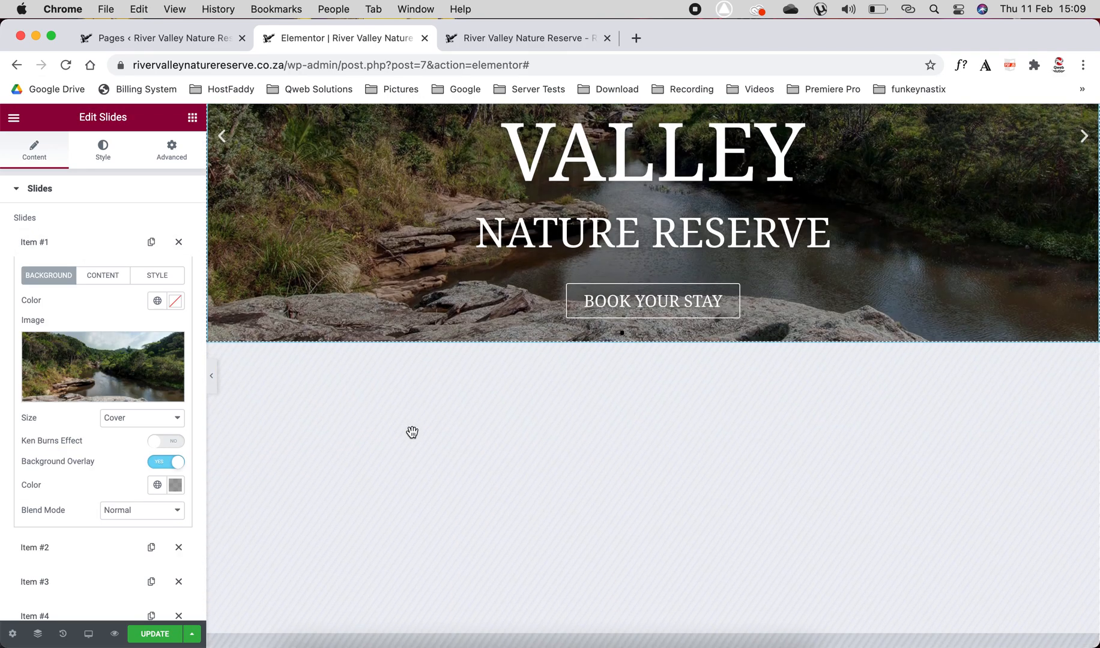
scroll(413, 432, up, 4)
scroll(412, 432, up, 1)
click(115, 280)
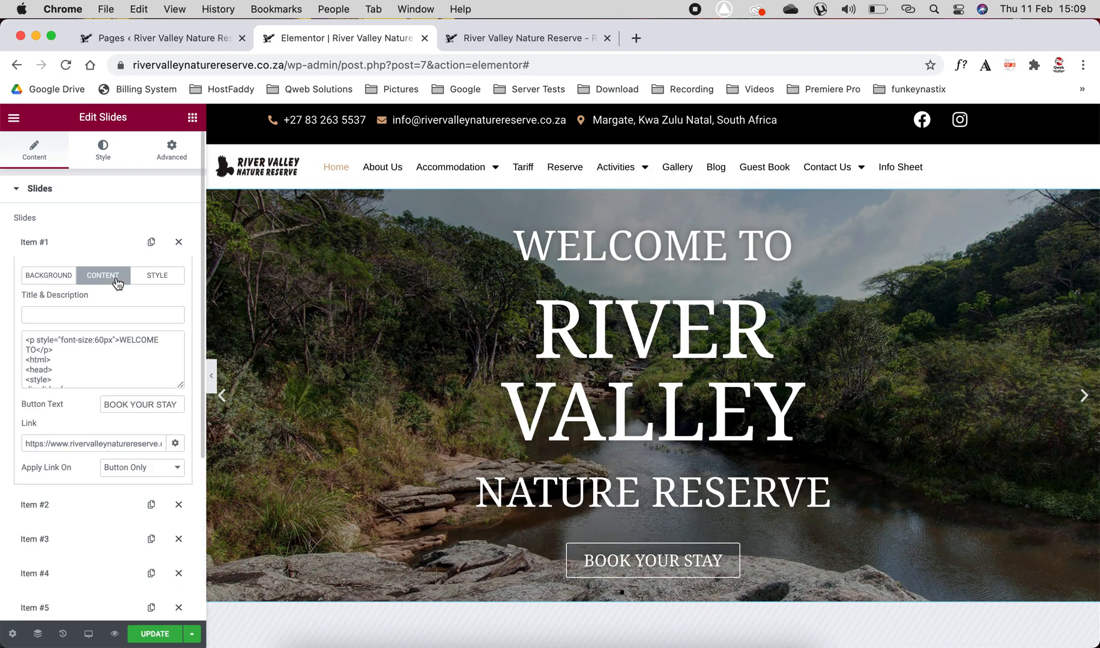
Step: Delete the W of WELCOME in the Item #1 slide's description and retype it
click(127, 343)
key(BackSpace)
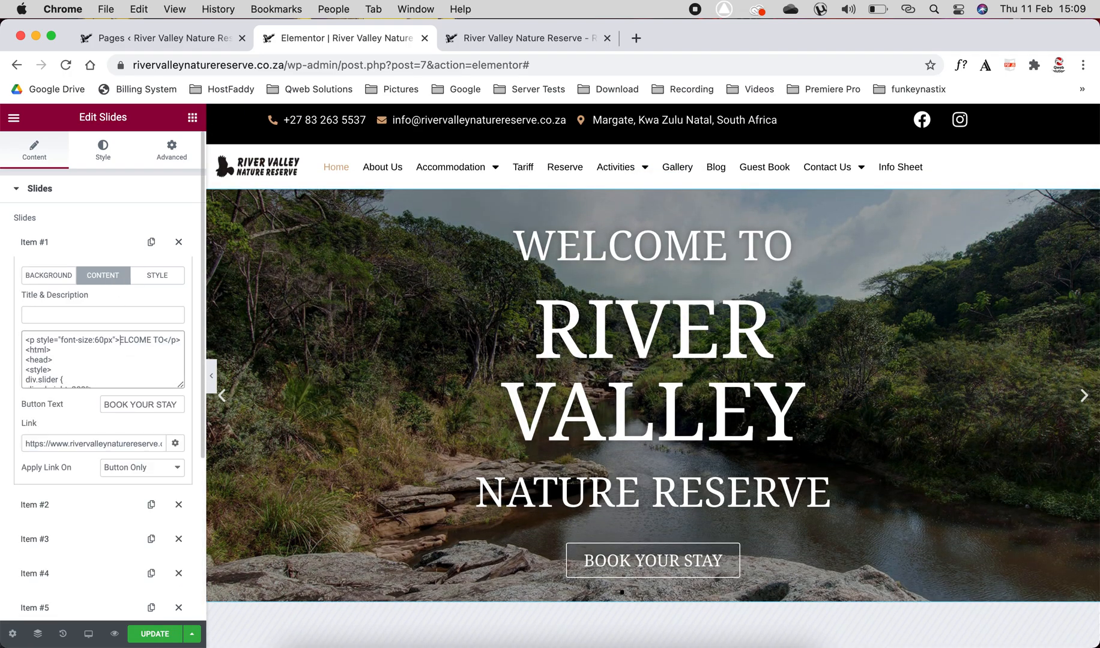
text(W)
key(BackSpace)
text(W)
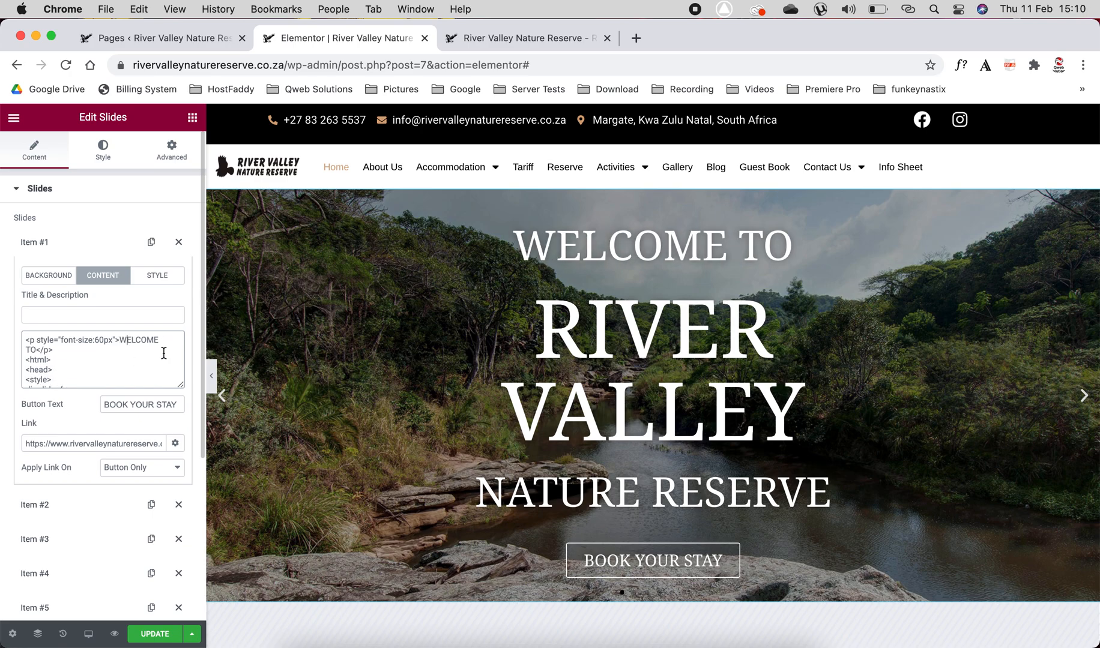
Step: Examine the HTML in the Item #1 slide's description, and check the slide's style and background settings
drag(26, 339, 117, 335)
key(super+a)
click(116, 334)
drag(38, 341, 100, 342)
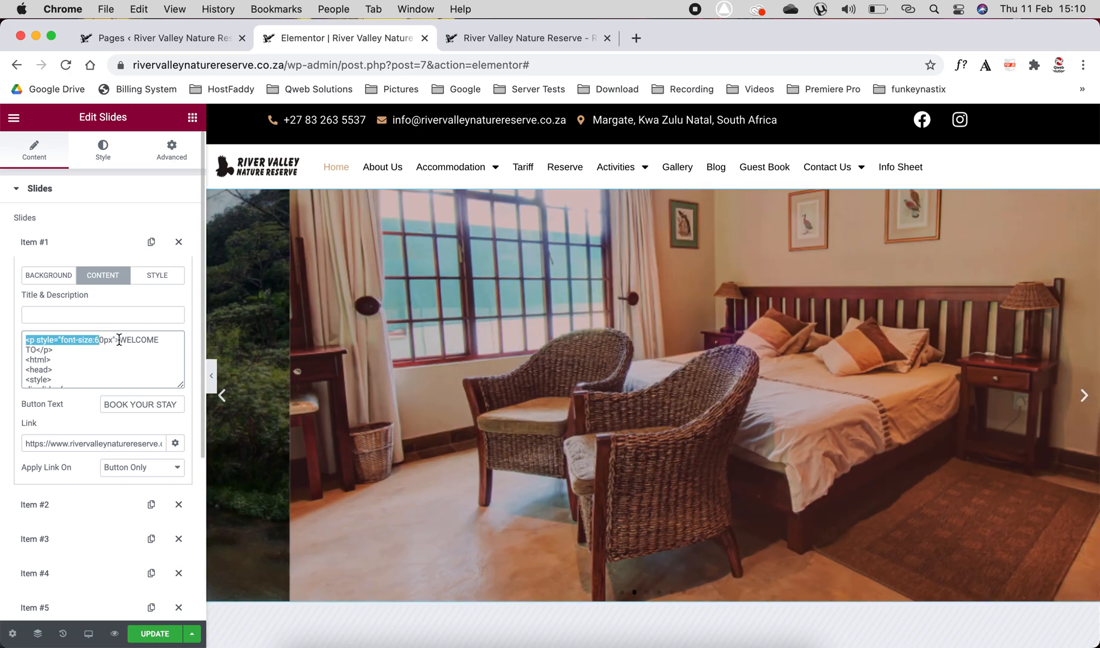
scroll(119, 340, down, 5)
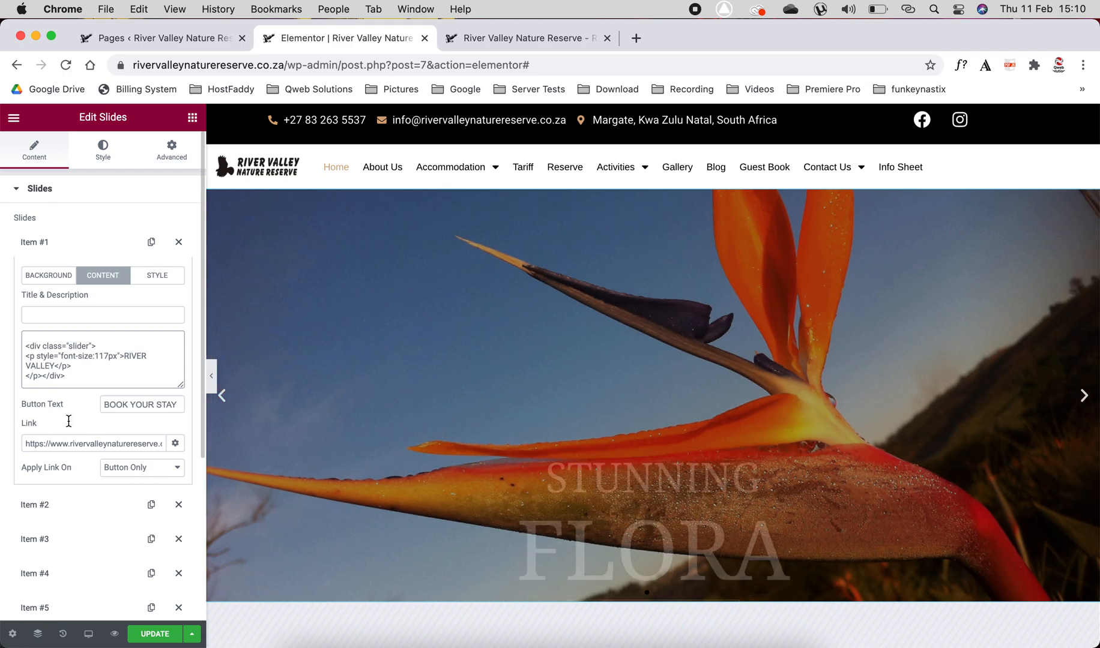
click(151, 276)
click(107, 276)
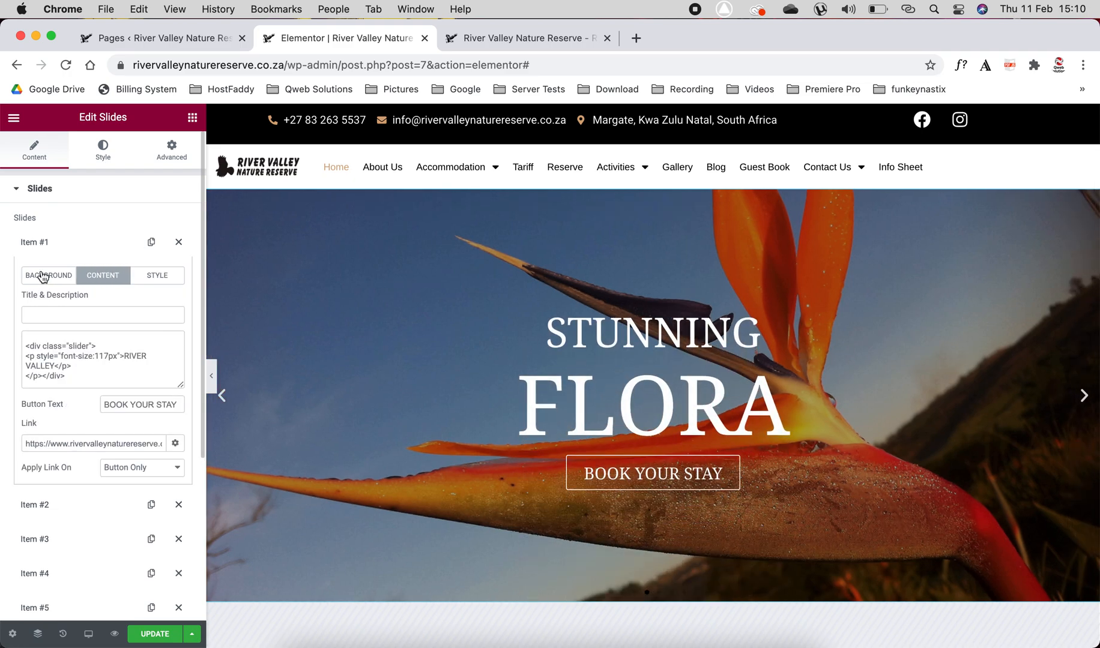
click(42, 276)
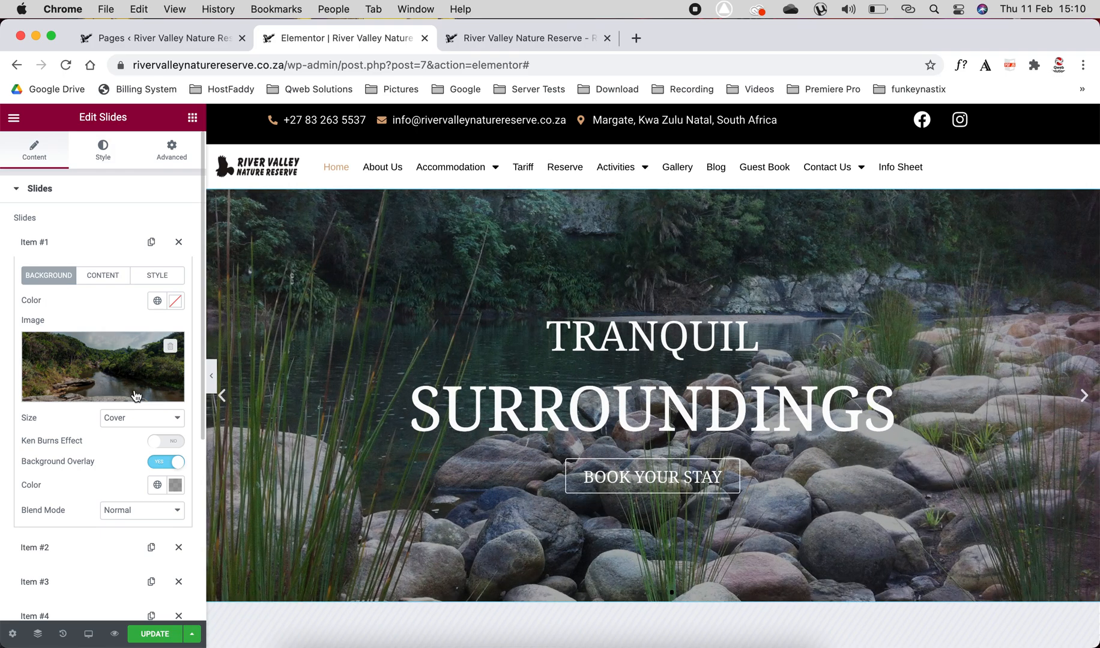
Step: Go back to the WELCOME TO slide, try the Contain and Auto background image sizes, and return it to Cover
click(222, 396)
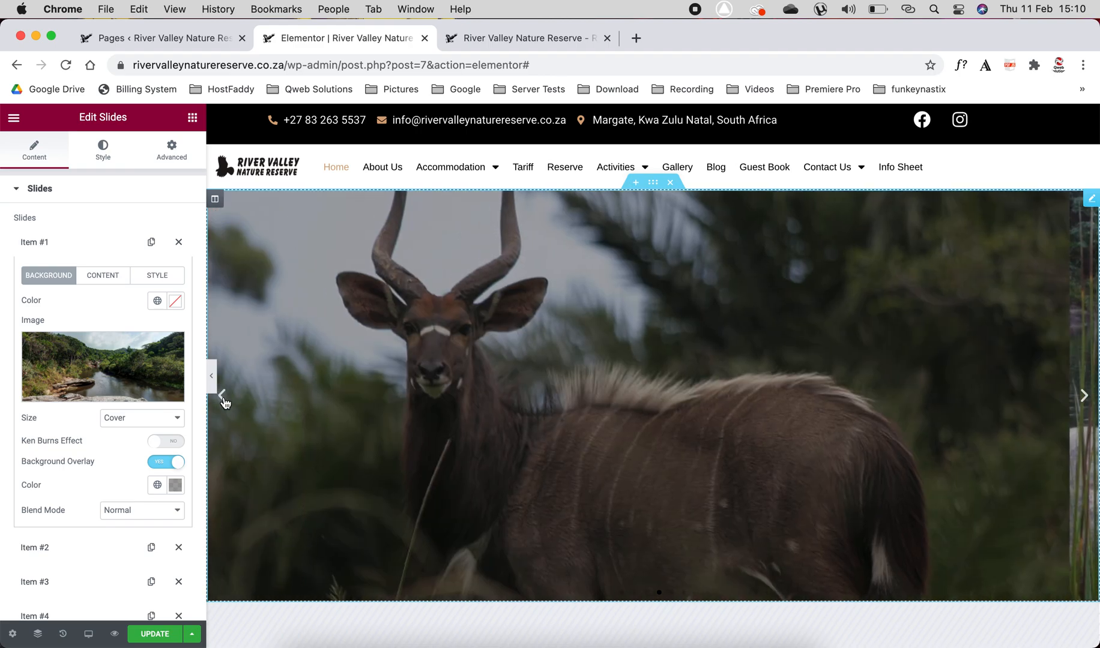
click(222, 397)
click(222, 397)
click(222, 397)
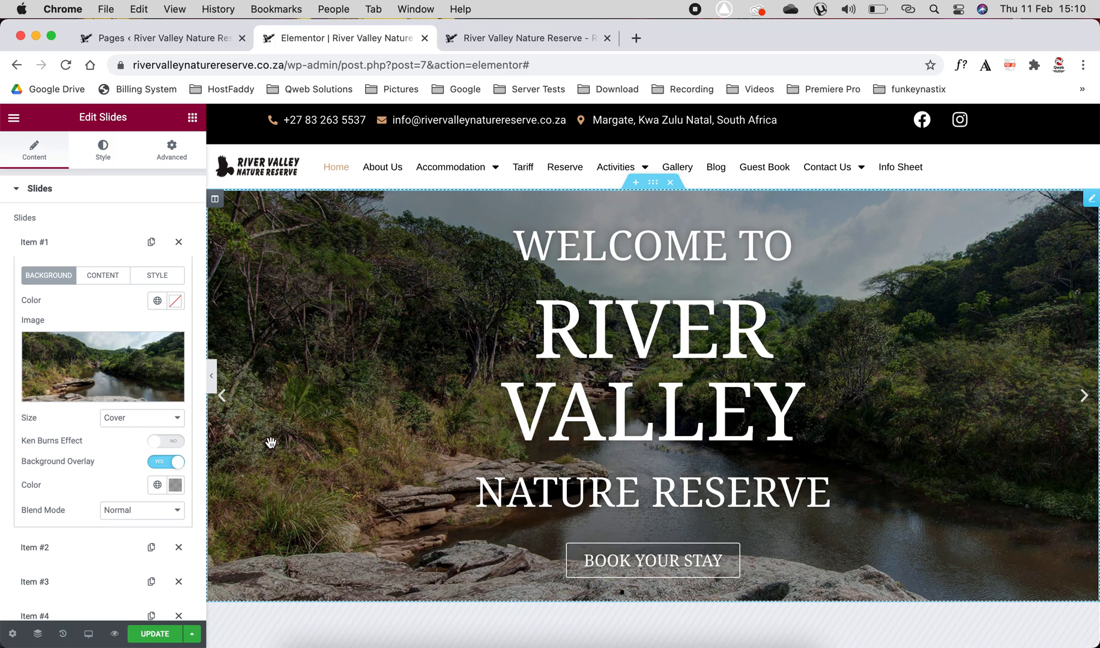
click(169, 419)
click(153, 434)
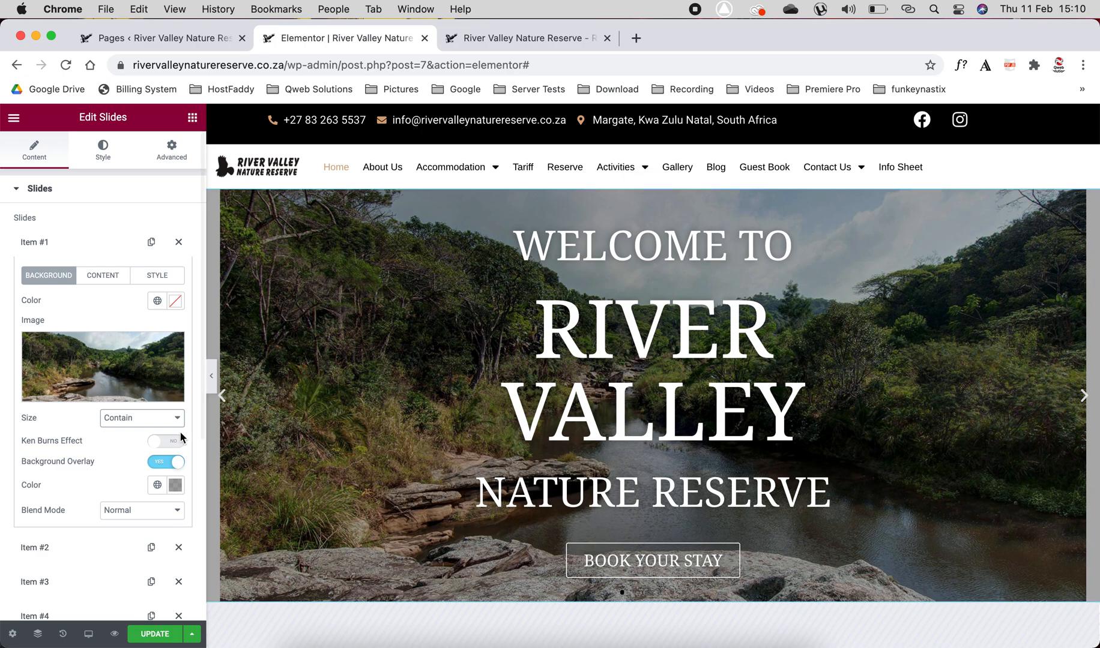
click(160, 422)
click(448, 399)
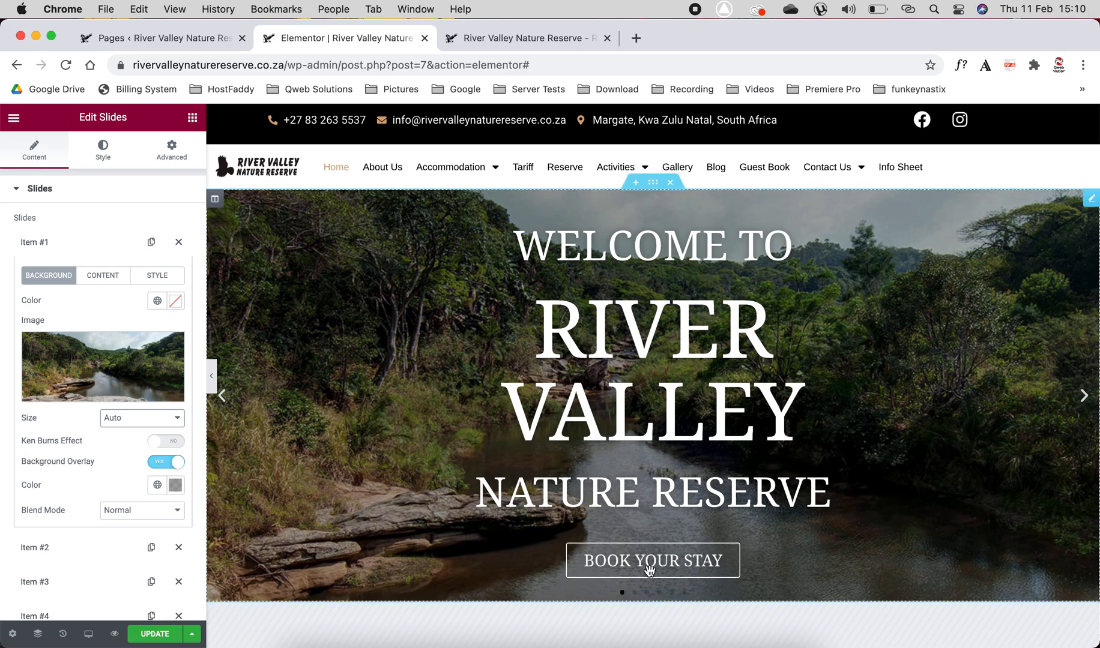
click(148, 418)
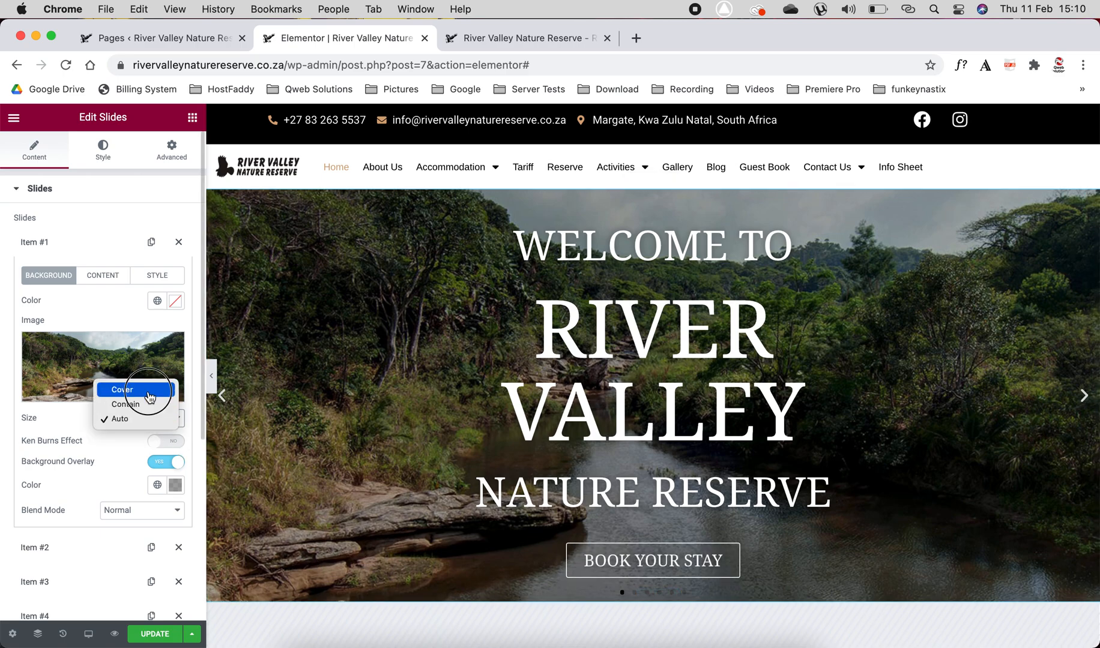
click(146, 391)
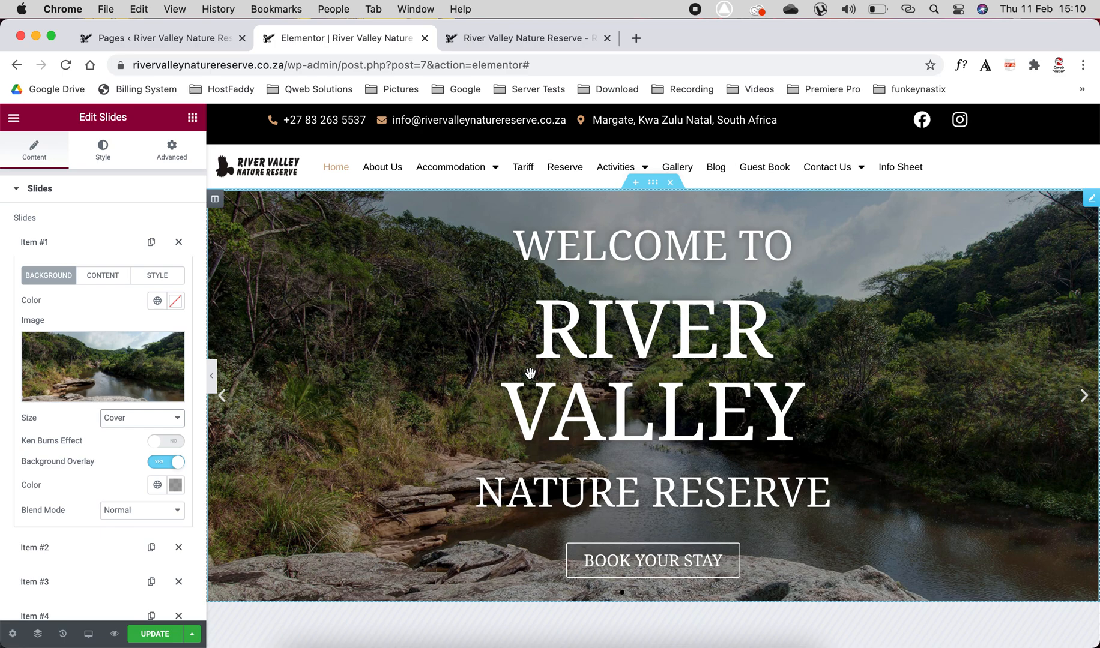
Step: Open the empty section below the slider for editing and review its layout, style and advanced settings
scroll(529, 373, down, 6)
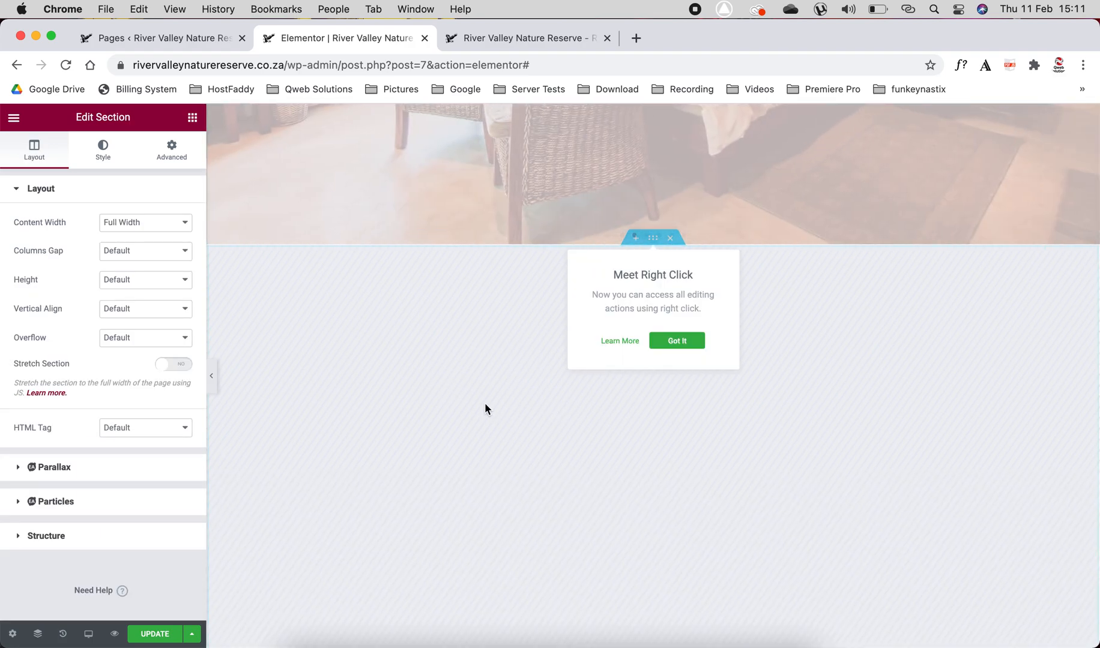
click(409, 339)
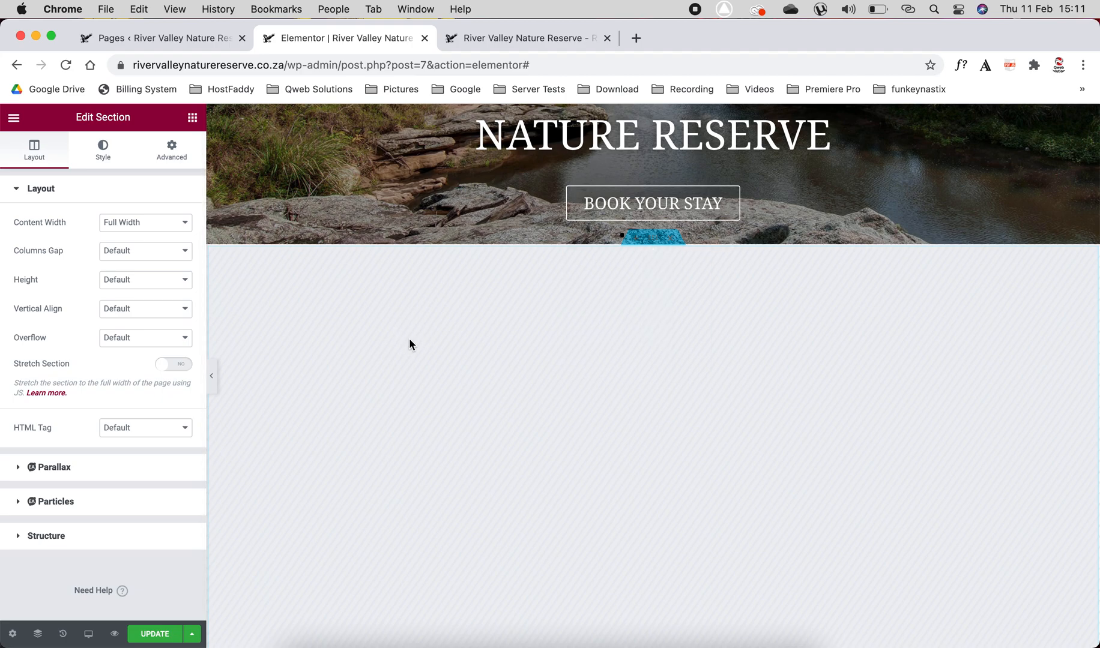
scroll(506, 371, up, 5)
scroll(506, 370, down, 5)
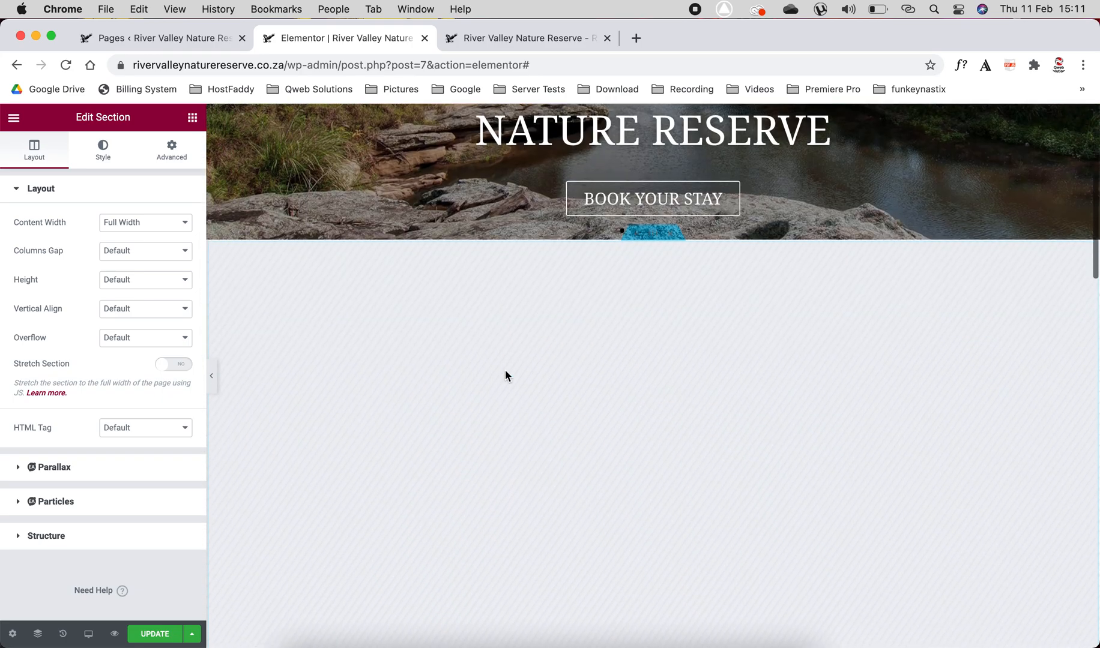
scroll(506, 335, up, 2)
right_click(506, 337)
click(538, 350)
click(103, 153)
click(172, 153)
scroll(410, 312, up, 5)
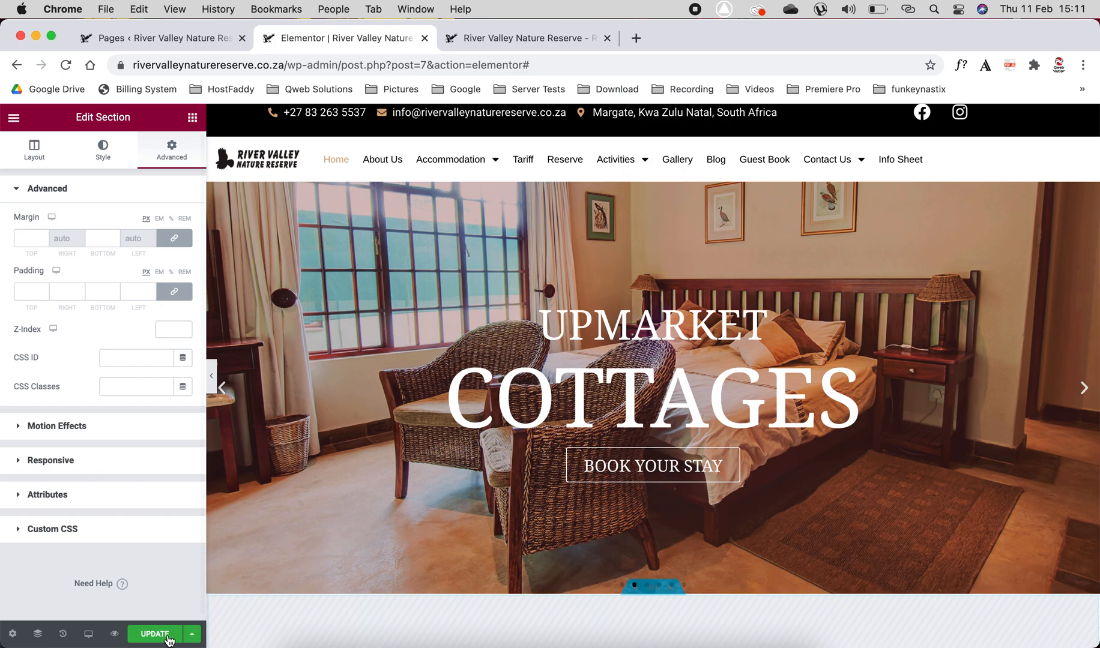
Step: Switch the responsive preview of the page to Mobile
click(88, 634)
click(82, 609)
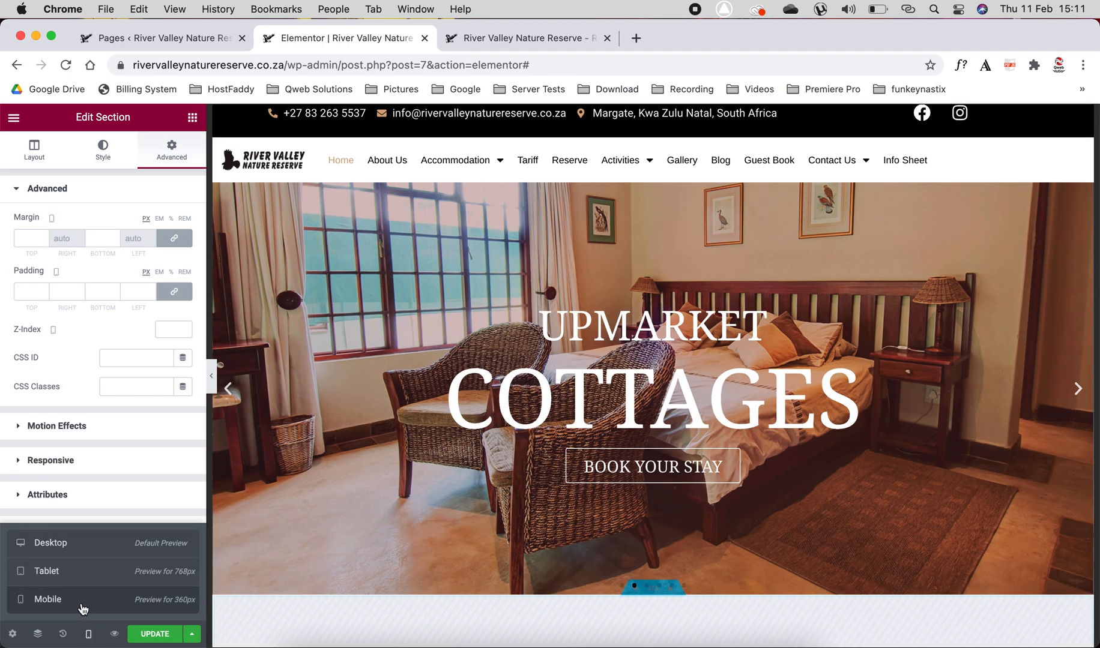
Step: Find the mobile slider in the preview, open it for editing and check its Item #1 slide
scroll(540, 436, down, 5)
scroll(542, 443, up, 1)
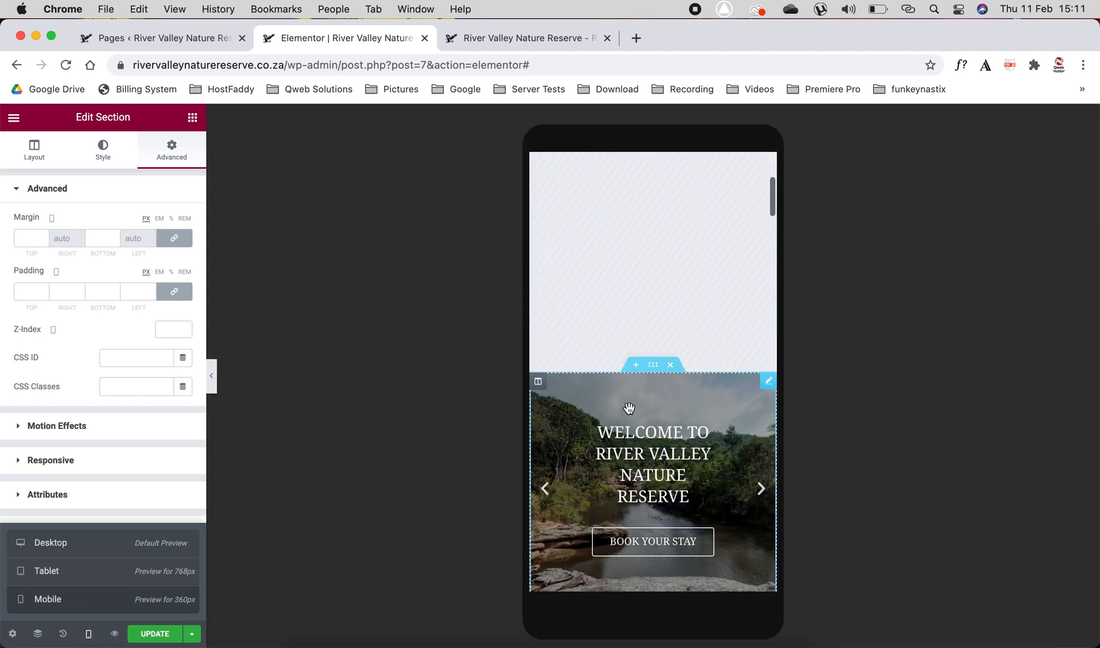
click(691, 400)
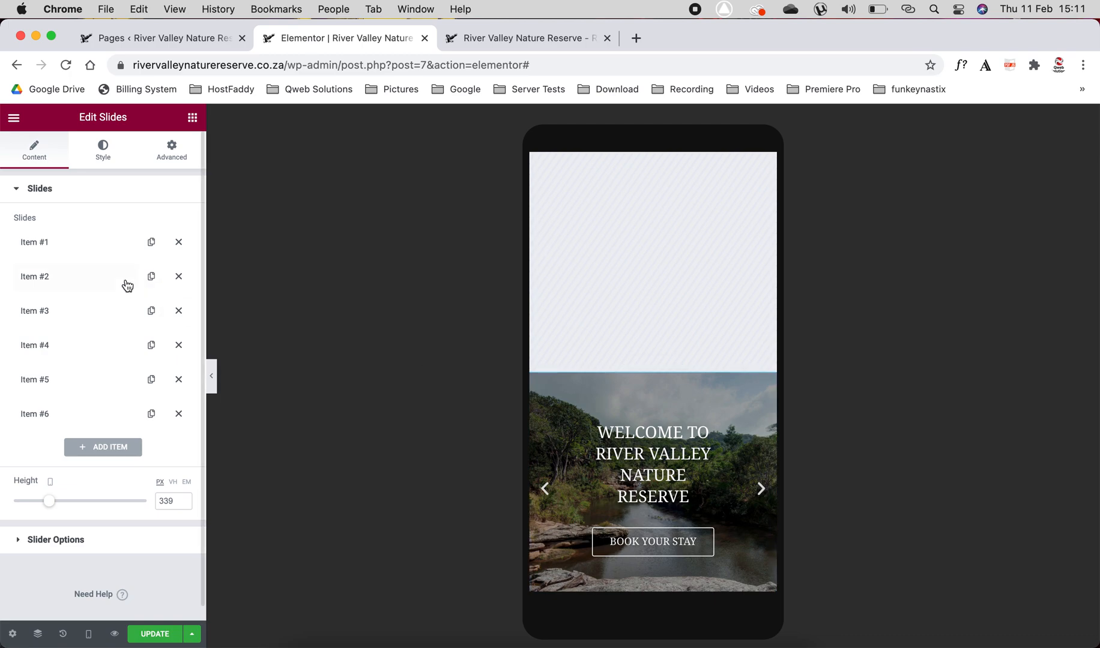
click(90, 243)
click(54, 243)
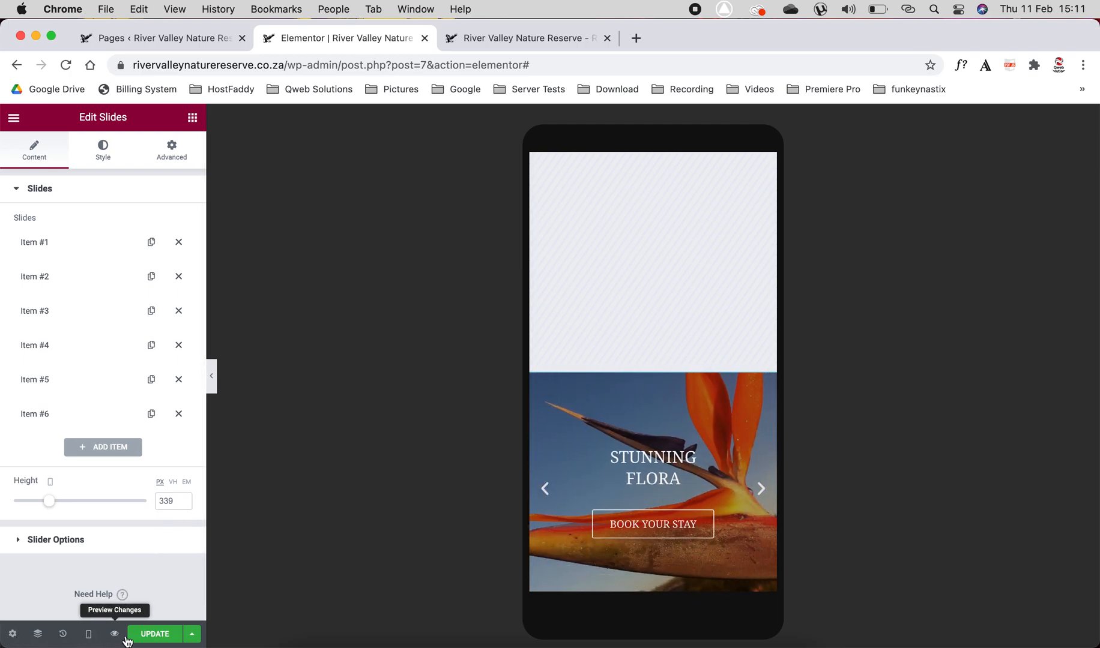
Step: Switch the preview to Desktop and back to Mobile to compare how the slider is set up for each
click(89, 637)
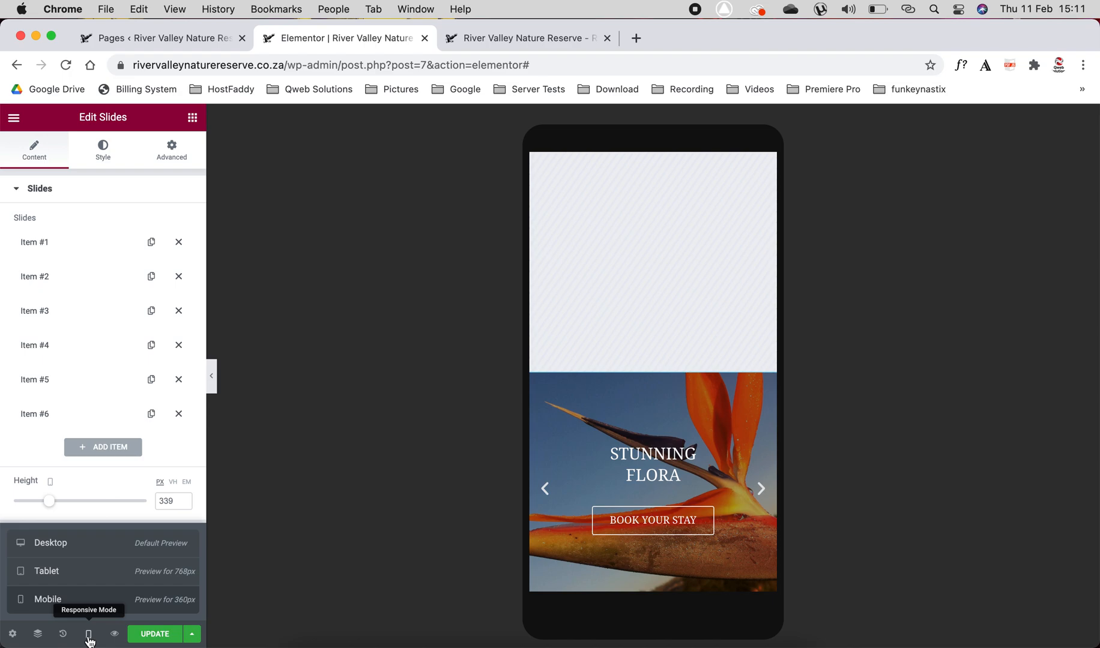
click(58, 547)
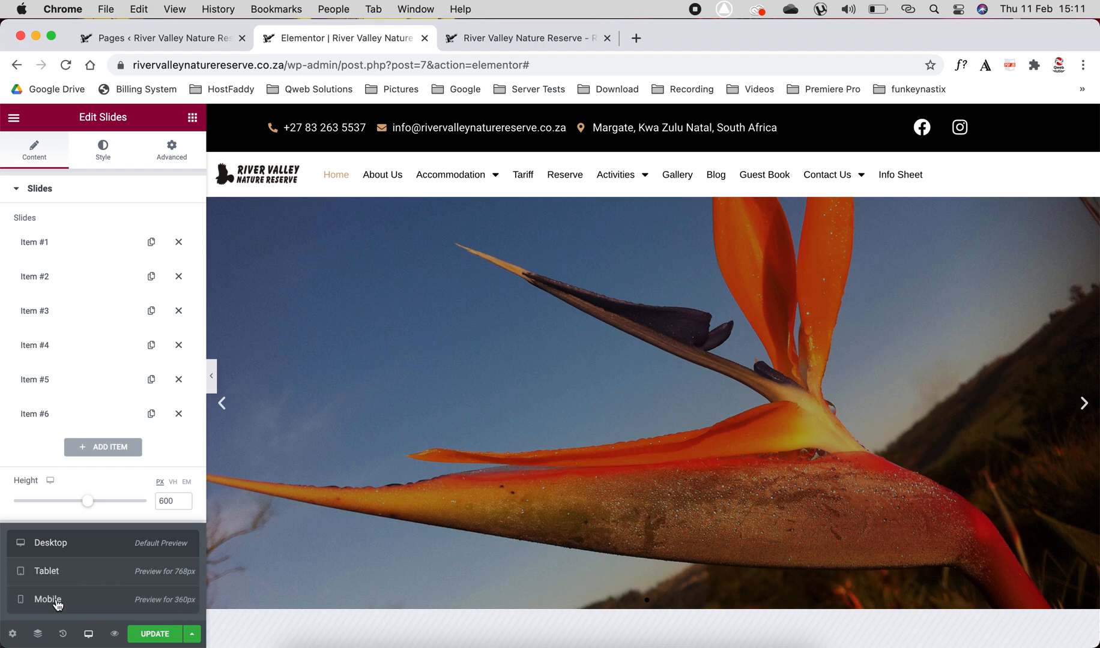
click(58, 600)
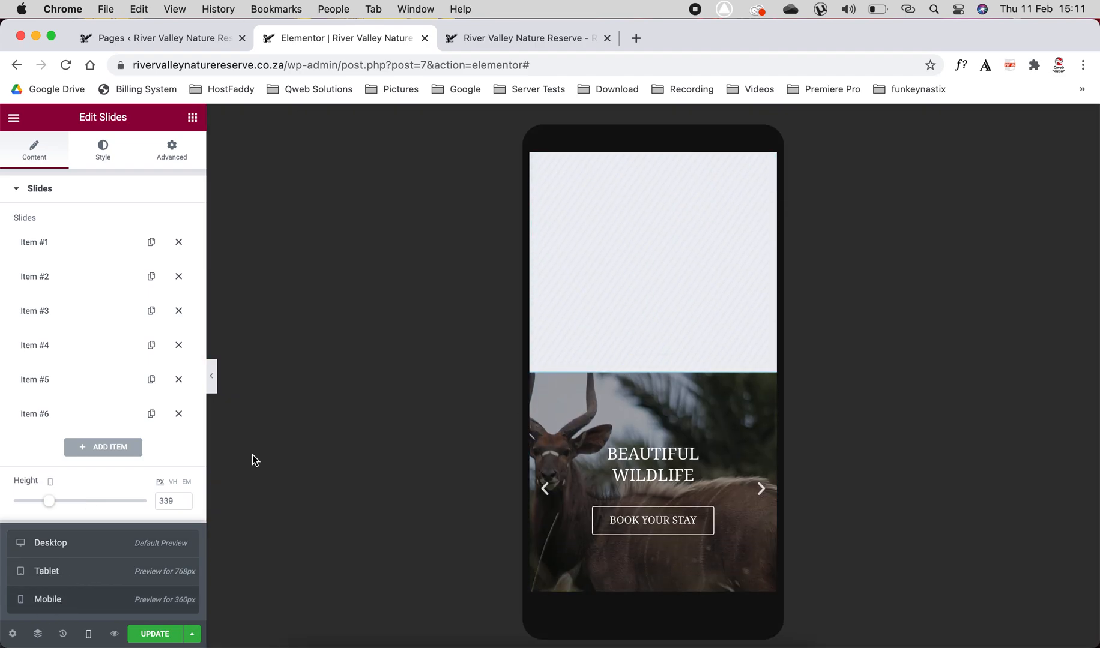
Step: Switch the responsive preview to Tablet and examine the sliders and the linked boxes at that size
click(54, 570)
scroll(651, 453, down, 10)
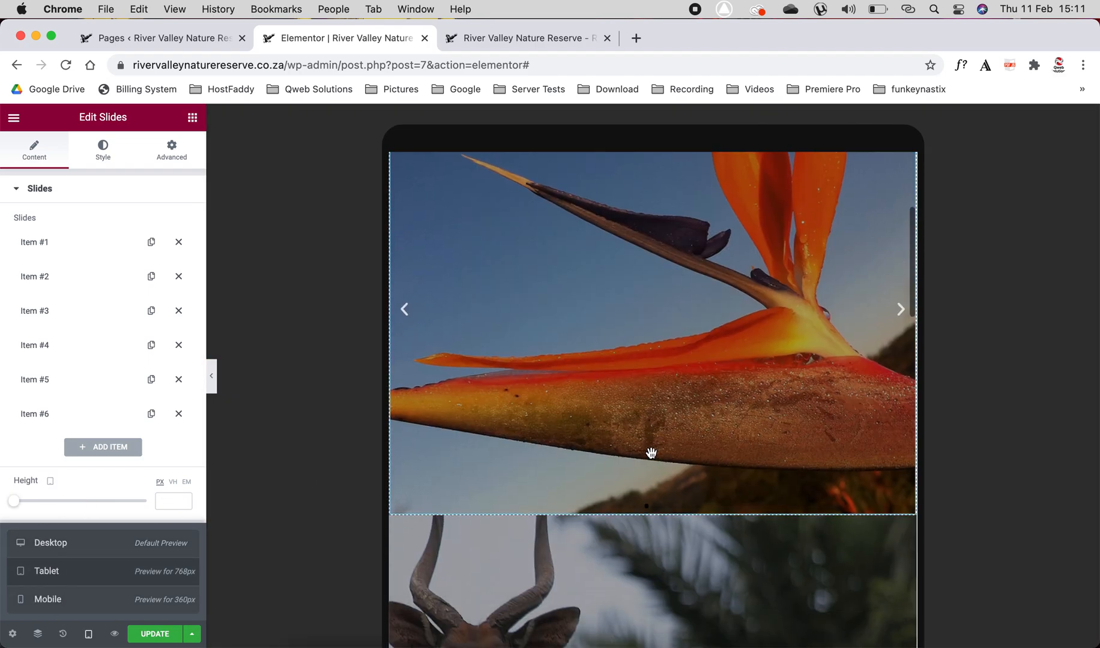
scroll(653, 460, down, 5)
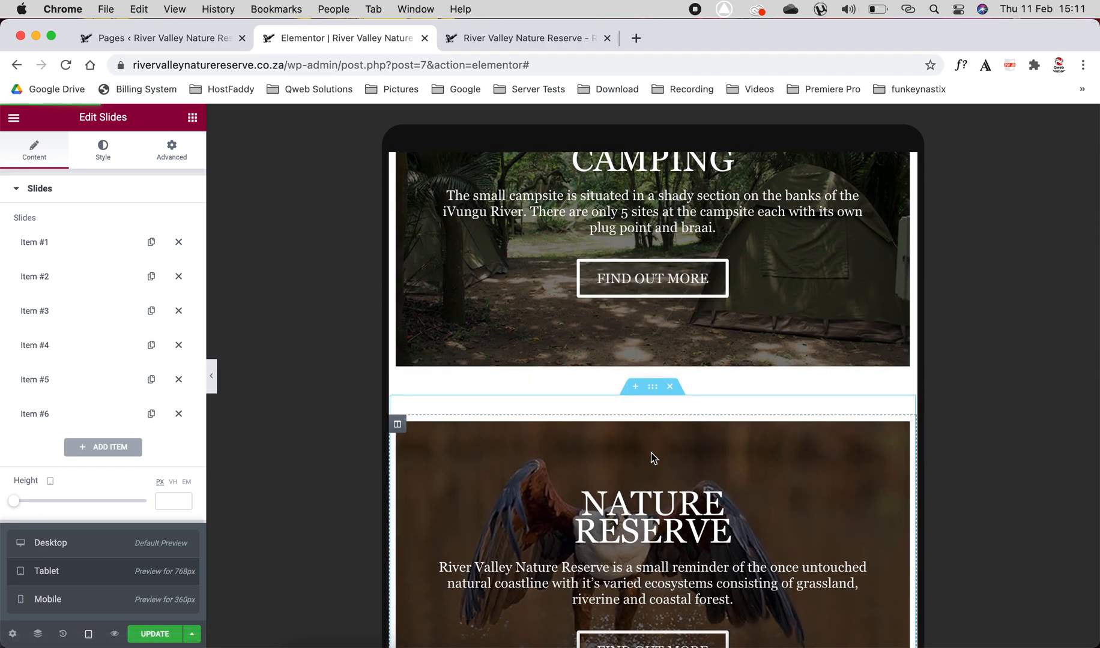
scroll(653, 460, up, 15)
scroll(651, 454, up, 3)
scroll(651, 455, down, 5)
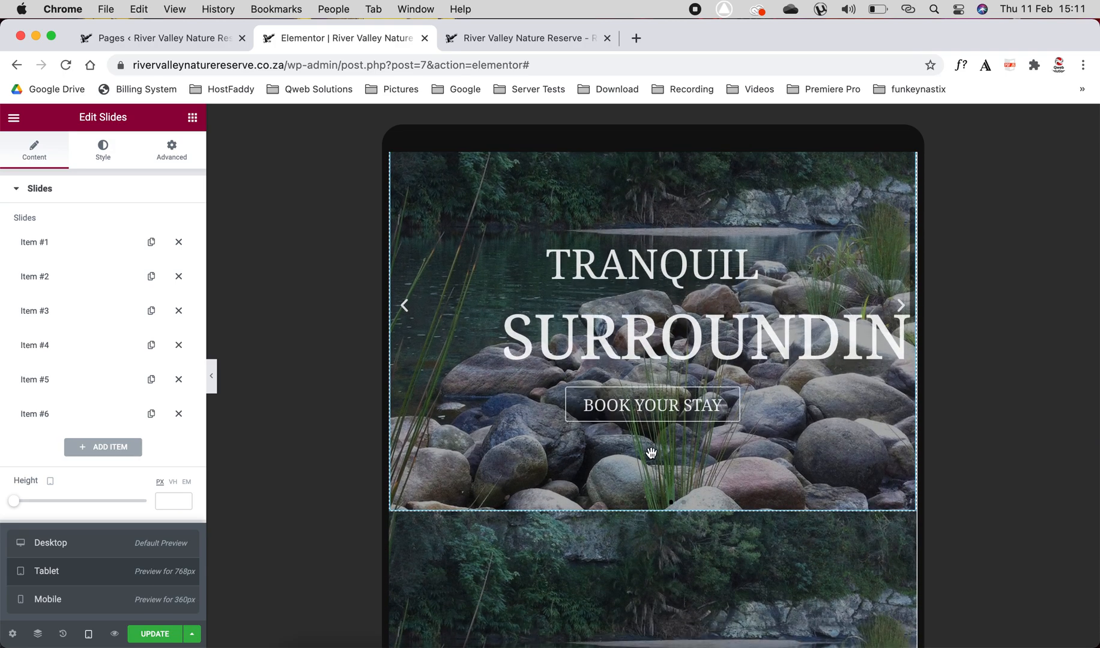
scroll(651, 453, down, 3)
scroll(651, 453, up, 1)
scroll(651, 453, down, 1)
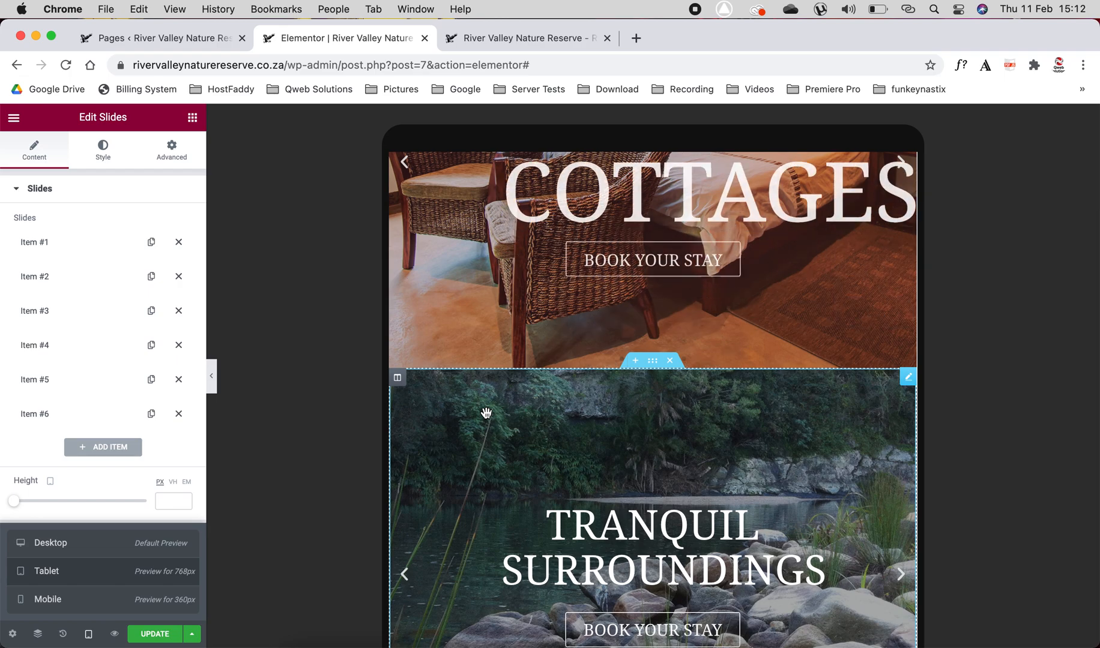
Step: Preview the slider in Mobile once more, and return the preview to Desktop to compare the top of the page
click(51, 598)
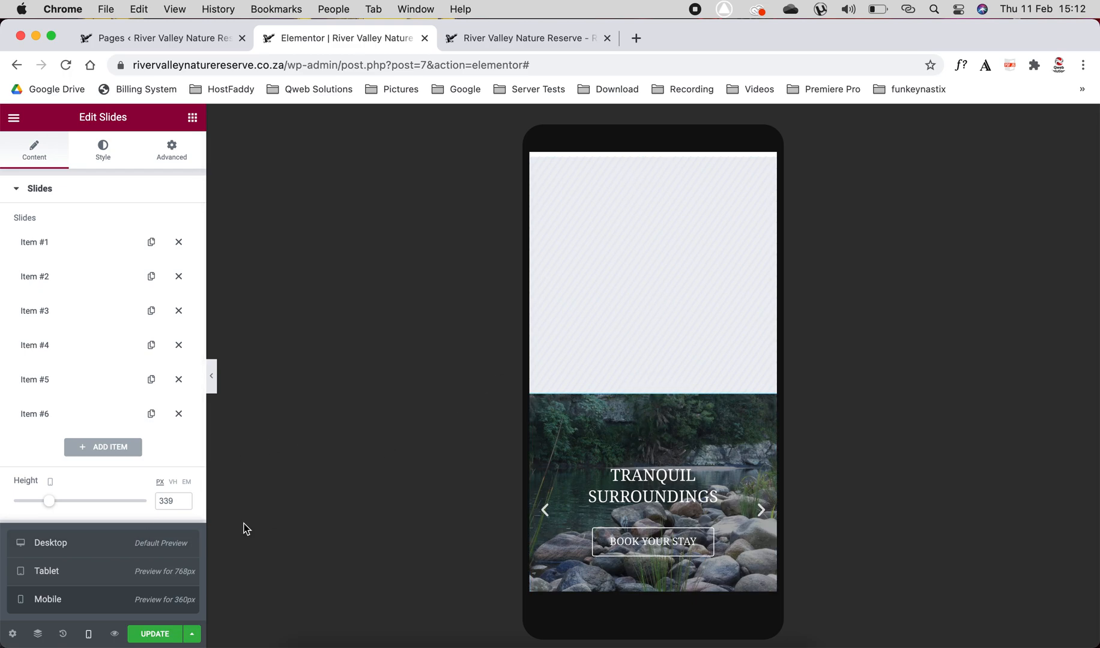
click(45, 549)
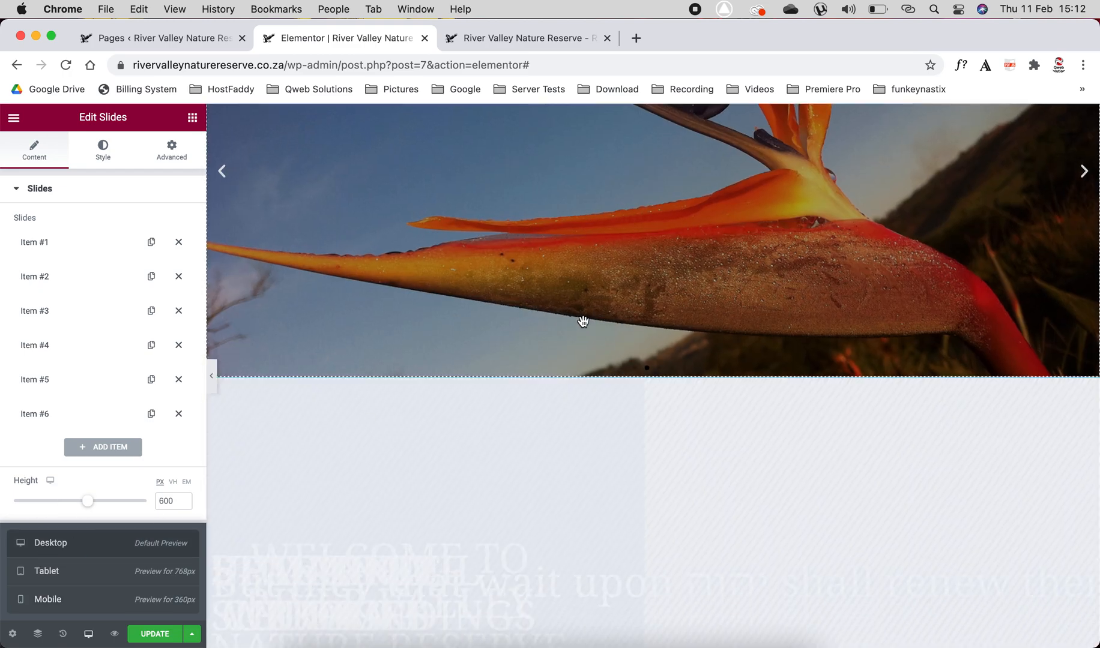
scroll(582, 321, down, 10)
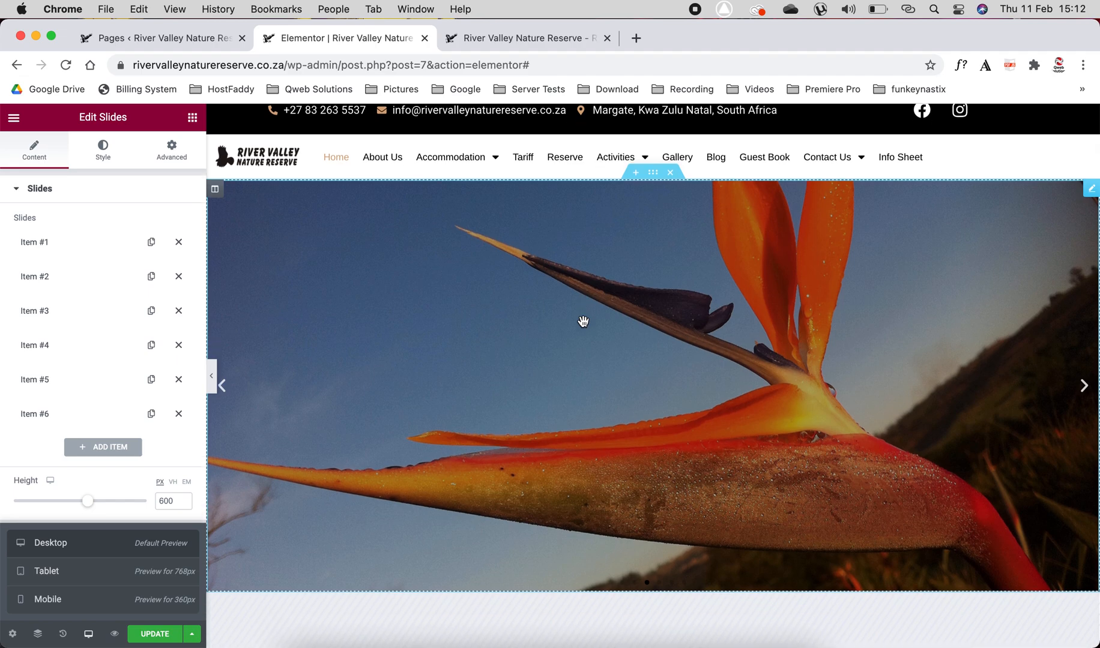
scroll(583, 326, up, 10)
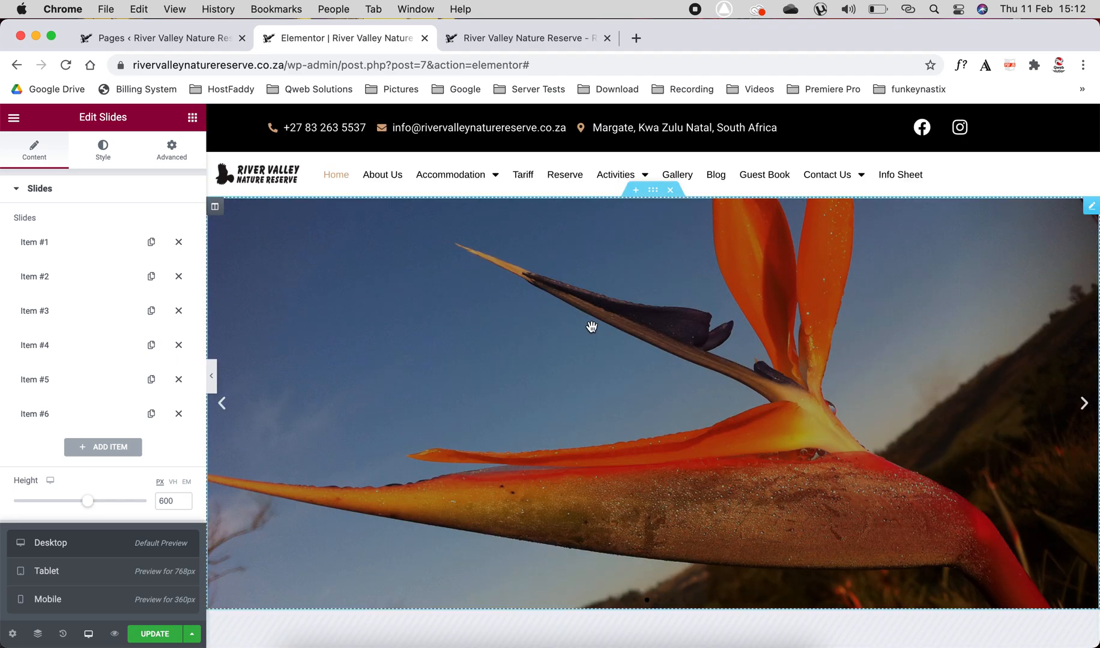
Step: Open the description text in the COTTAGES box for editing and select the words "River Valley Nature Reserve"
scroll(592, 327, down, 10)
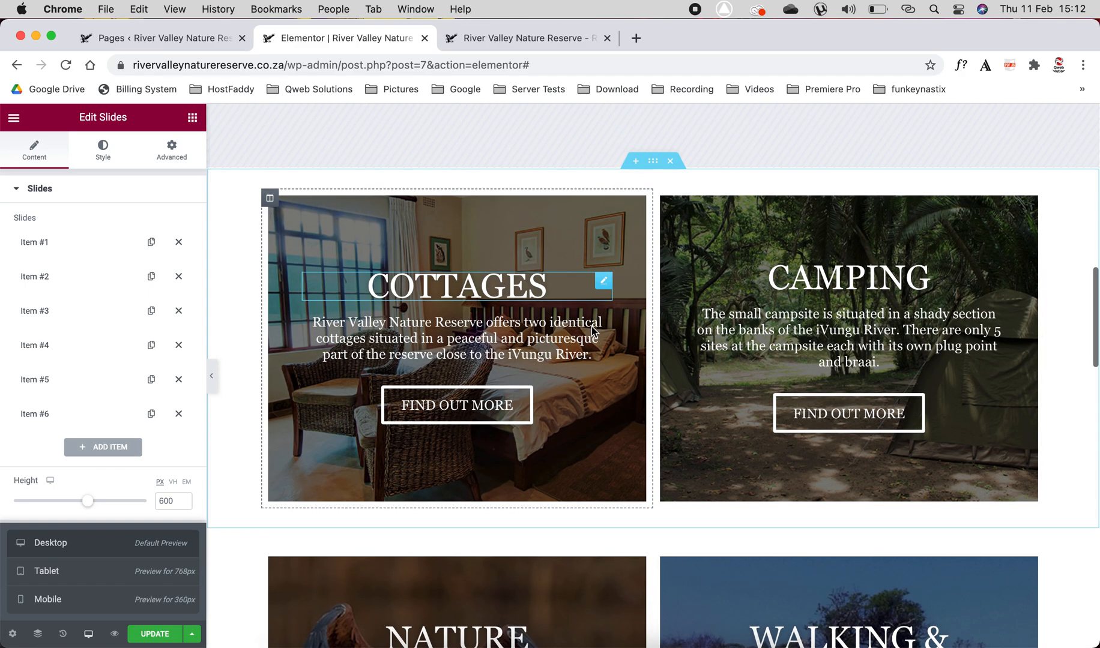
click(592, 327)
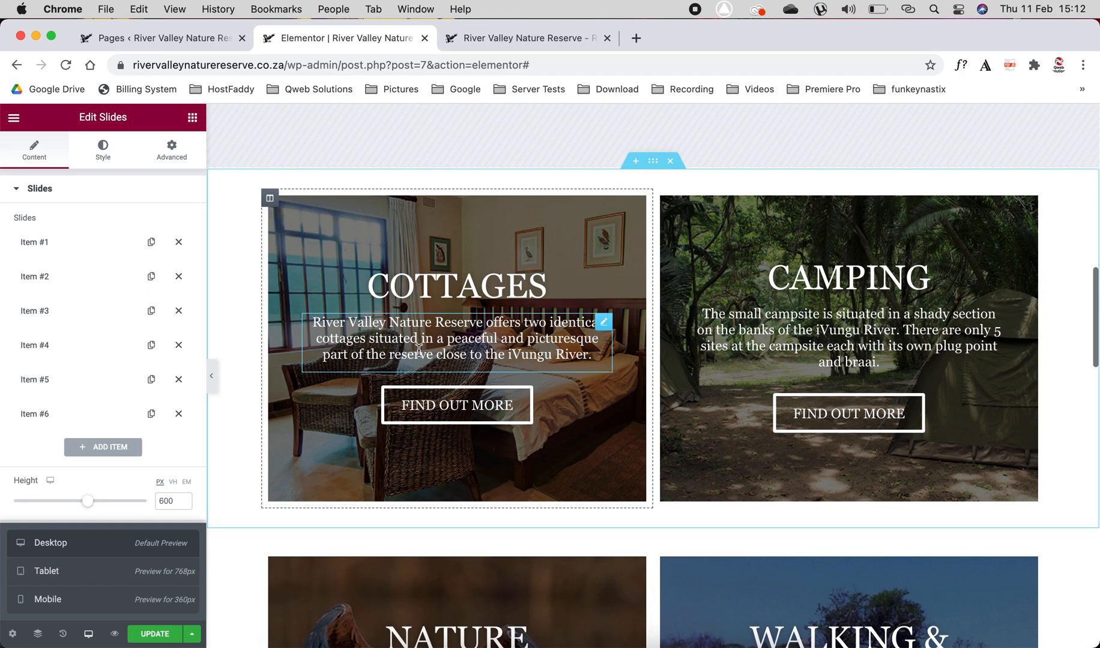
drag(314, 324, 483, 323)
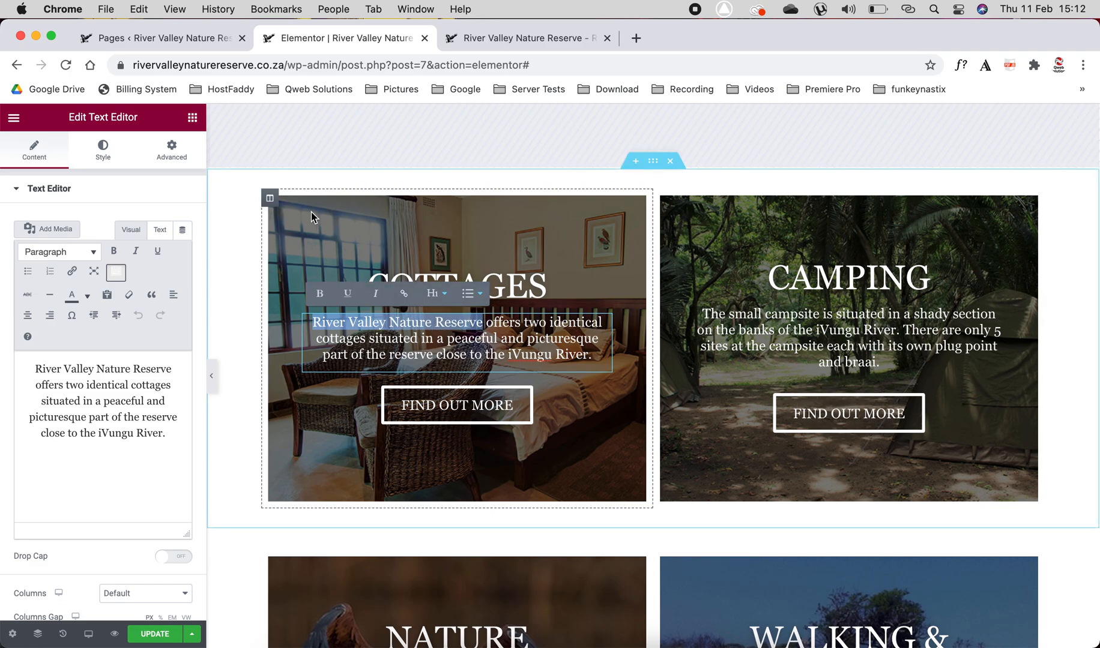
Step: Leave the text editor for the widget library, check the global widgets and open the page's SEO settings
click(192, 119)
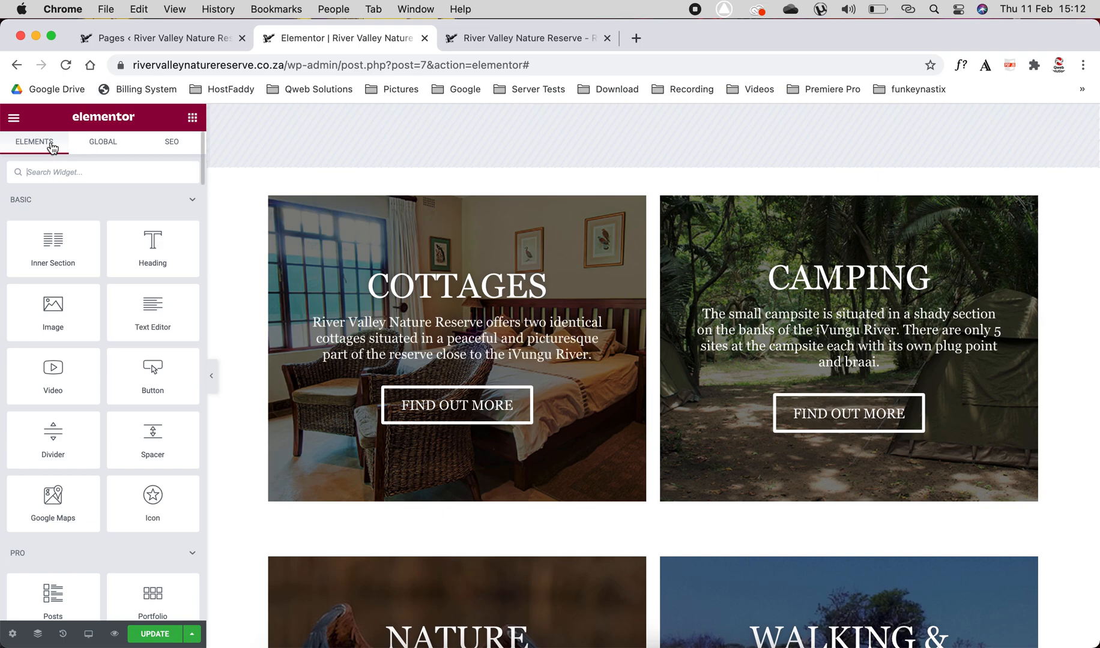
click(99, 144)
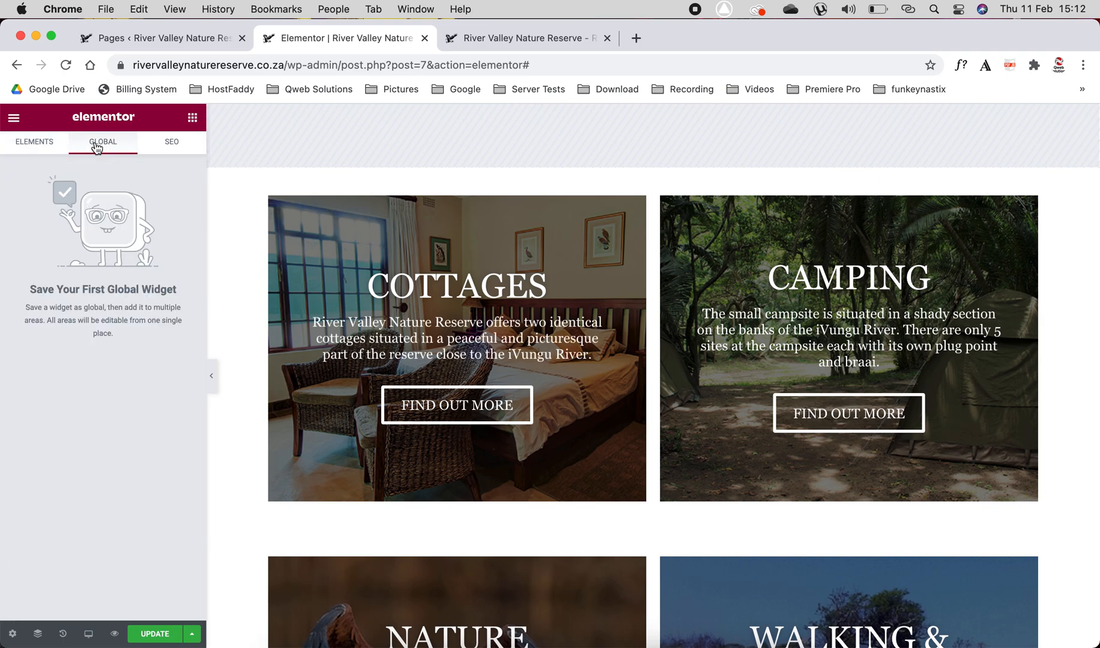
click(166, 148)
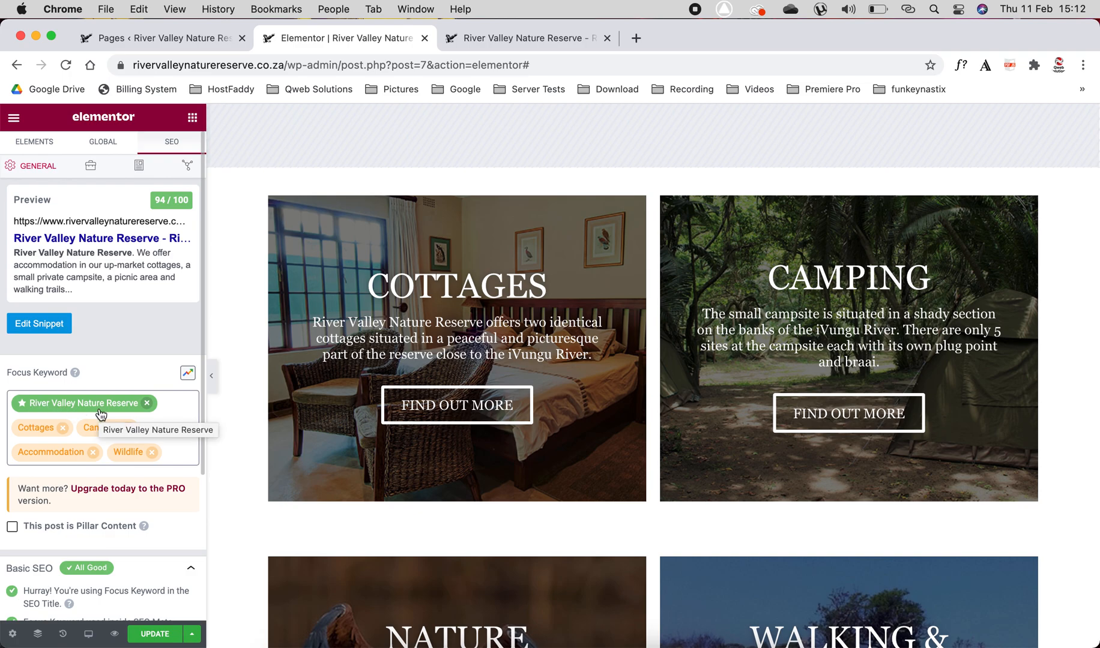
Step: Check the SEO analysis for the focus keywords Cottages, Camping, Accommodation and Wildlife in turn
click(34, 434)
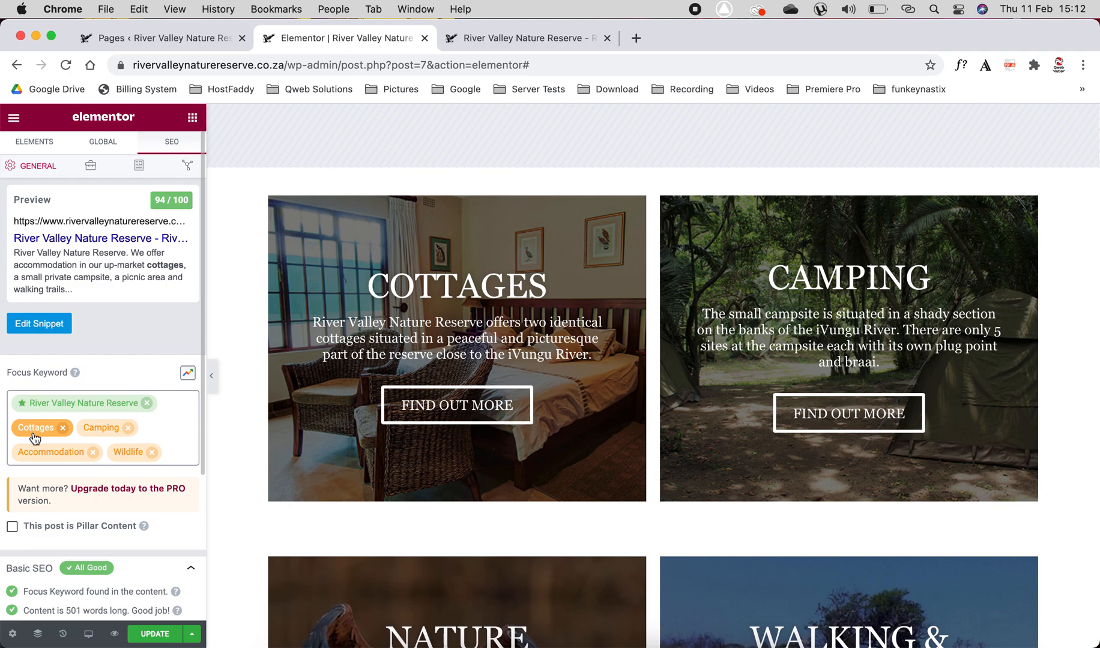
click(101, 434)
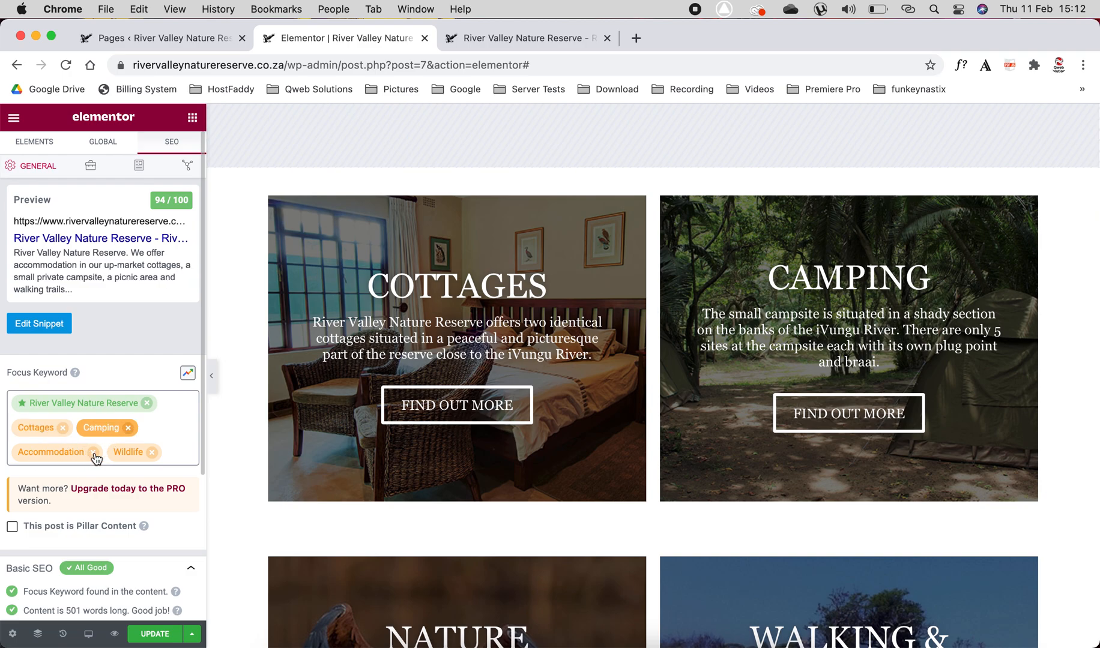
click(60, 453)
click(123, 454)
Step: Expand the Additional SEO checks, review them for Wildlife and Cottages, highlight the outbound link items, and collapse the checks
scroll(123, 459, down, 1)
scroll(123, 459, down, 3)
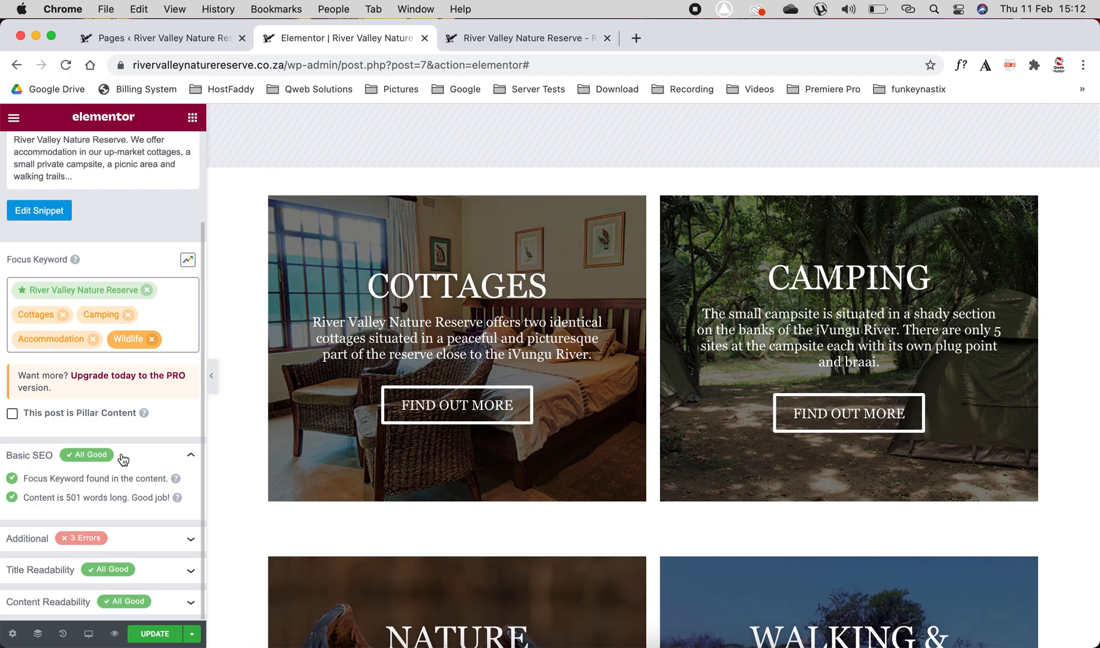
click(155, 541)
scroll(154, 540, down, 5)
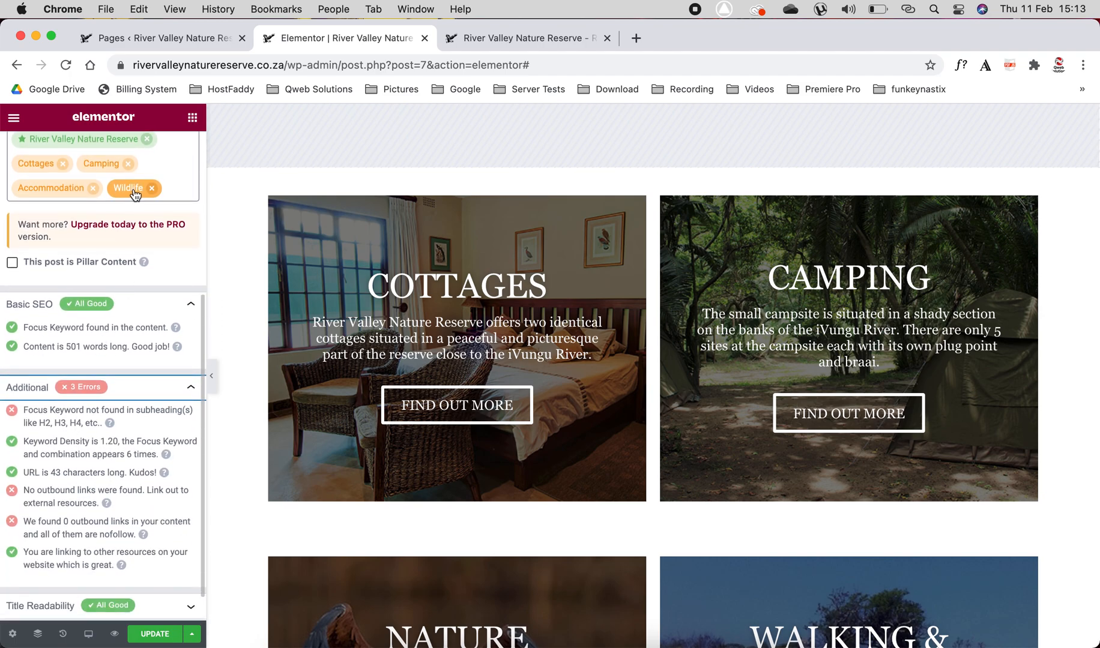
click(36, 168)
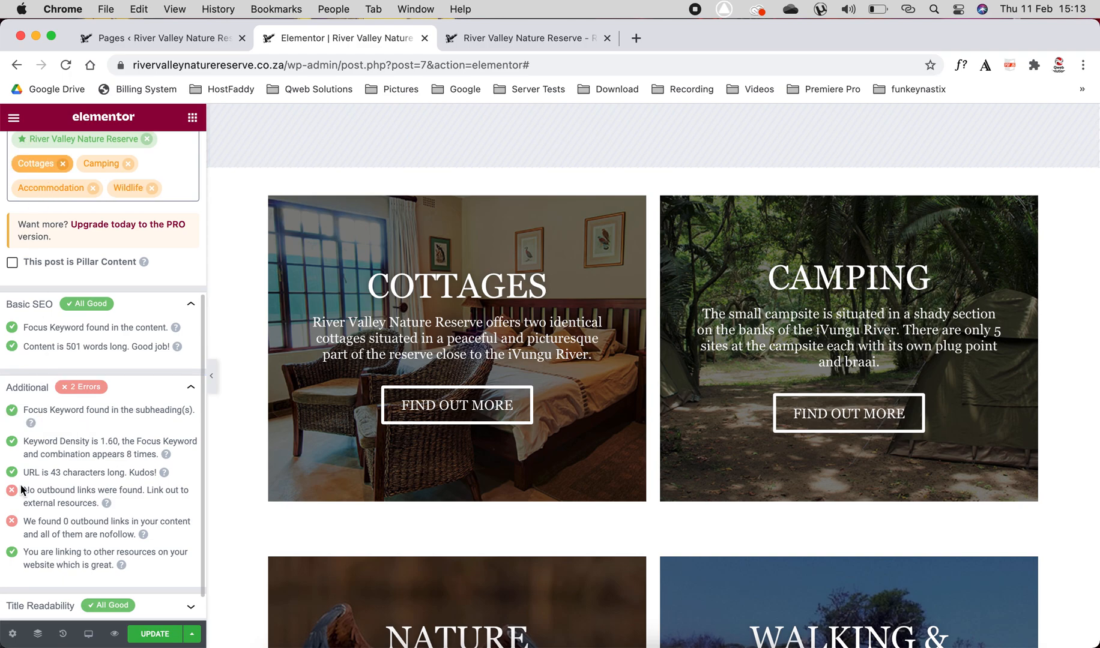
drag(33, 494, 83, 499)
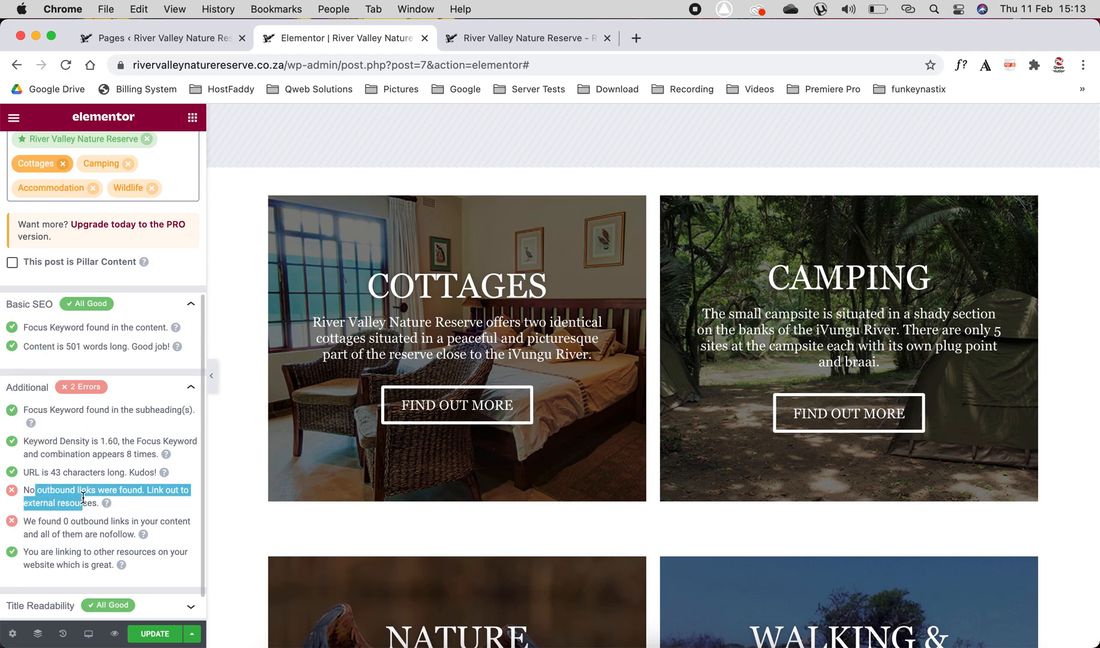
drag(27, 524, 135, 534)
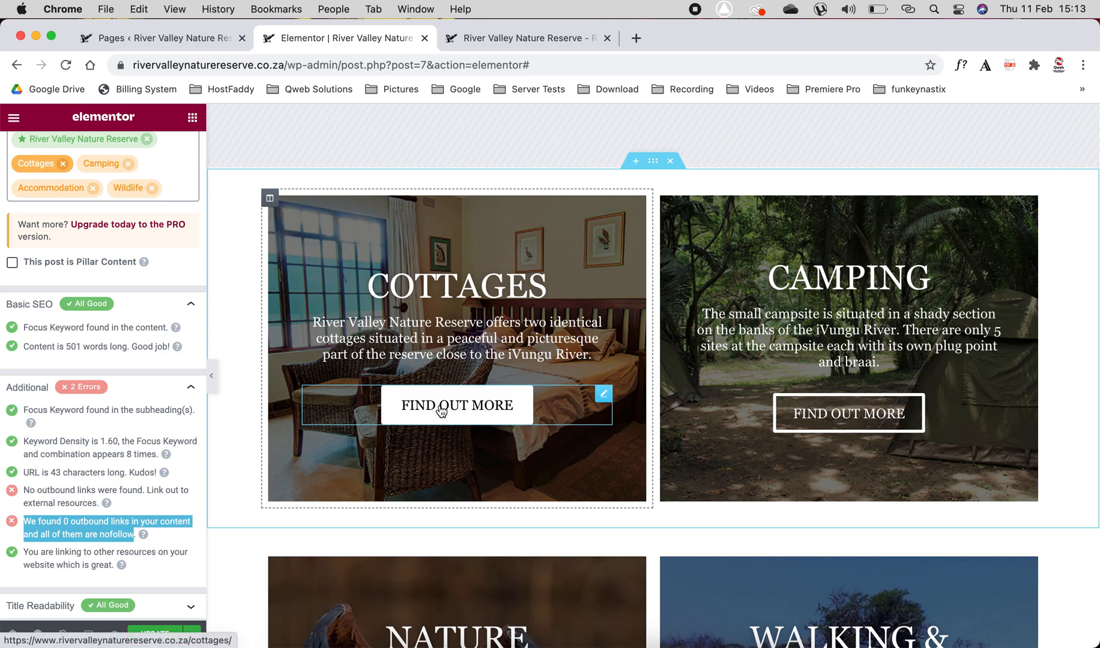
click(192, 385)
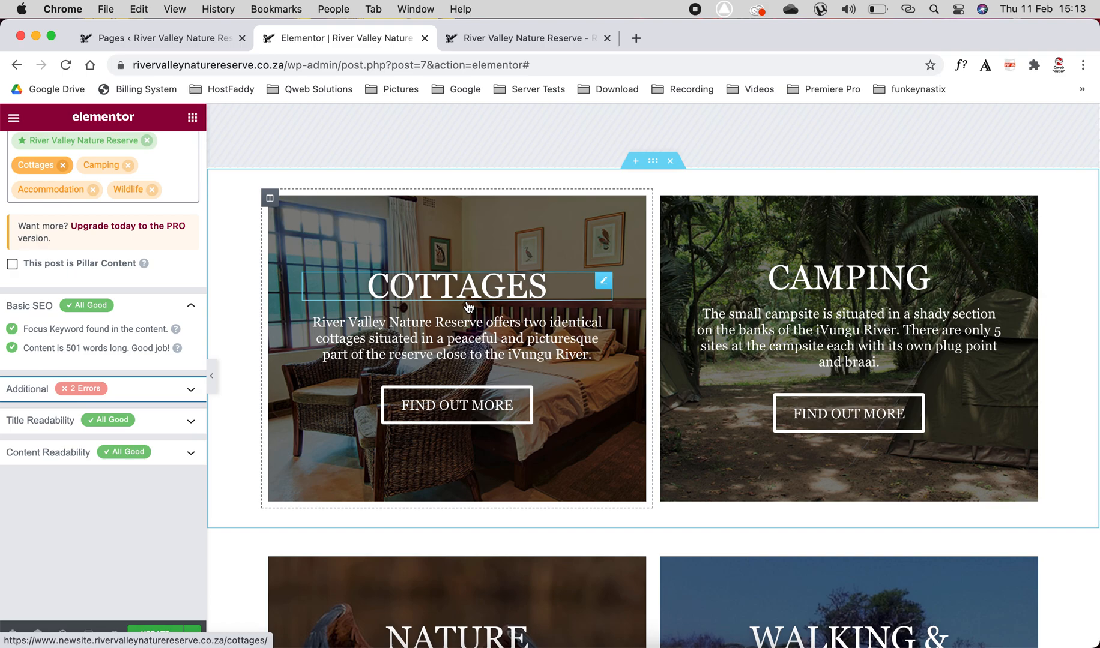
Step: Open the search snippet for editing, review its title and permalink, and select the whole description text
scroll(144, 273, up, 5)
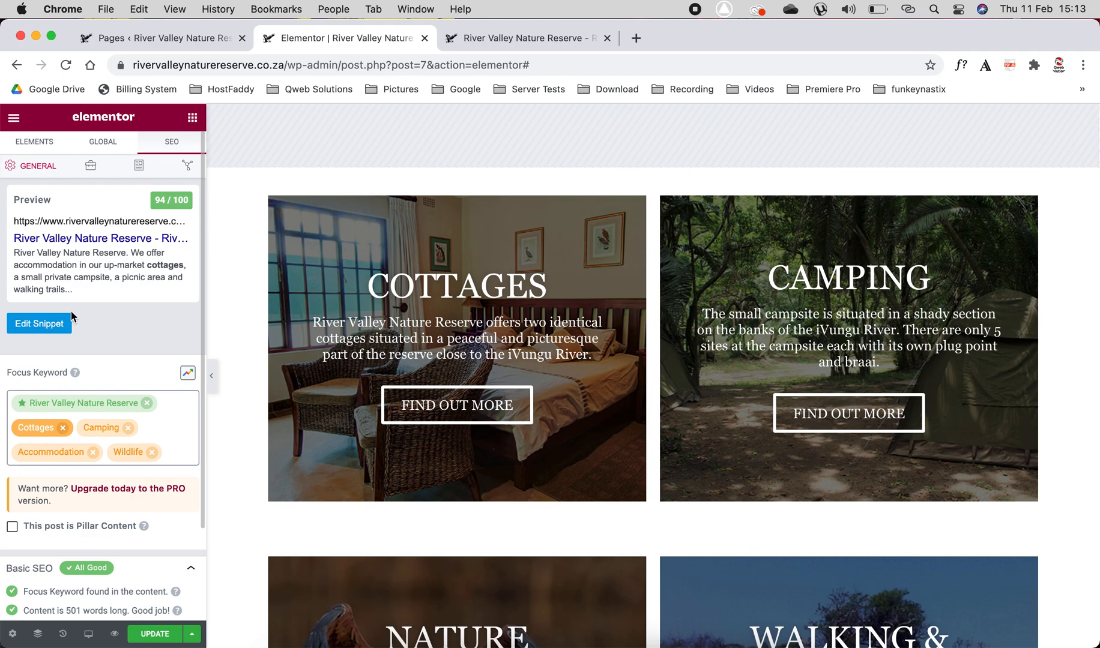
click(48, 327)
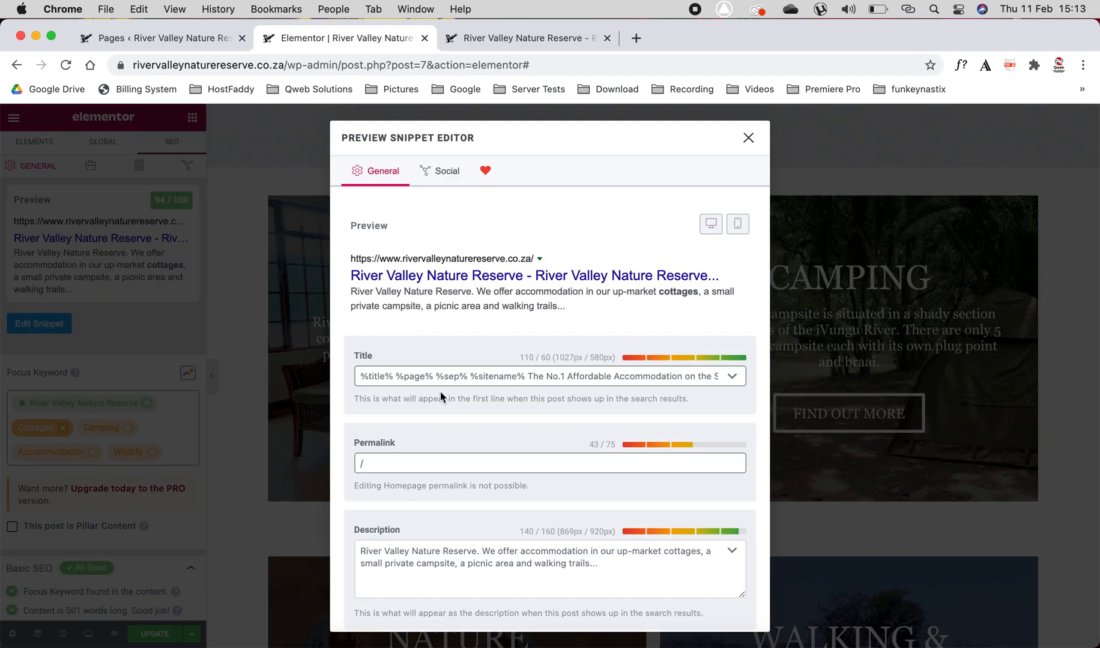
scroll(449, 459, down, 1)
click(435, 542)
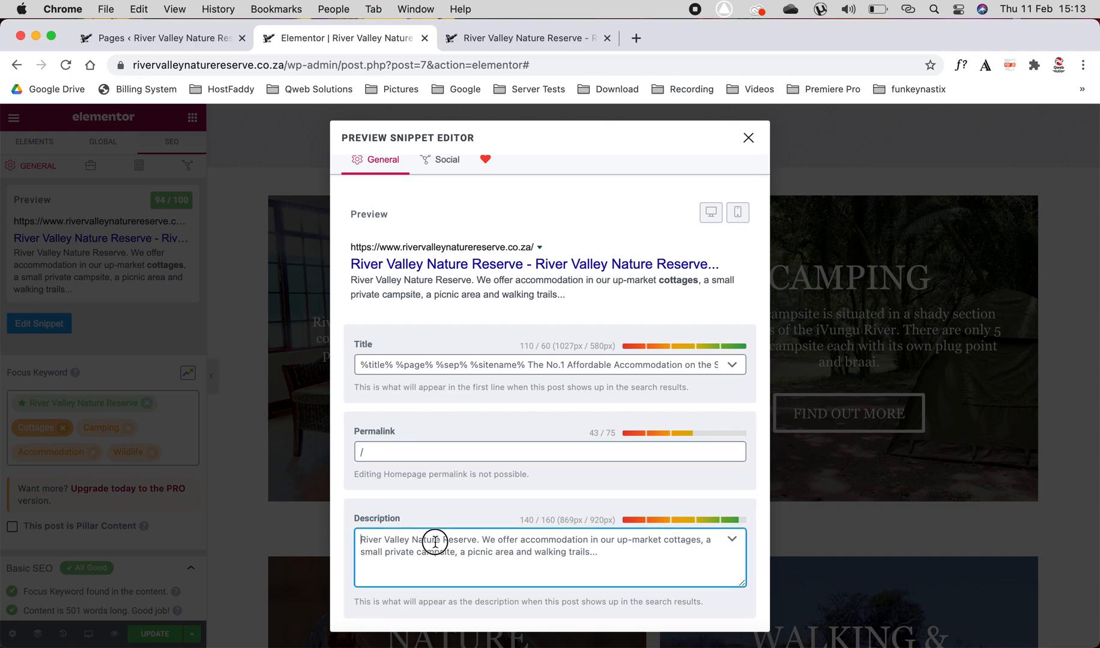
key(super+a)
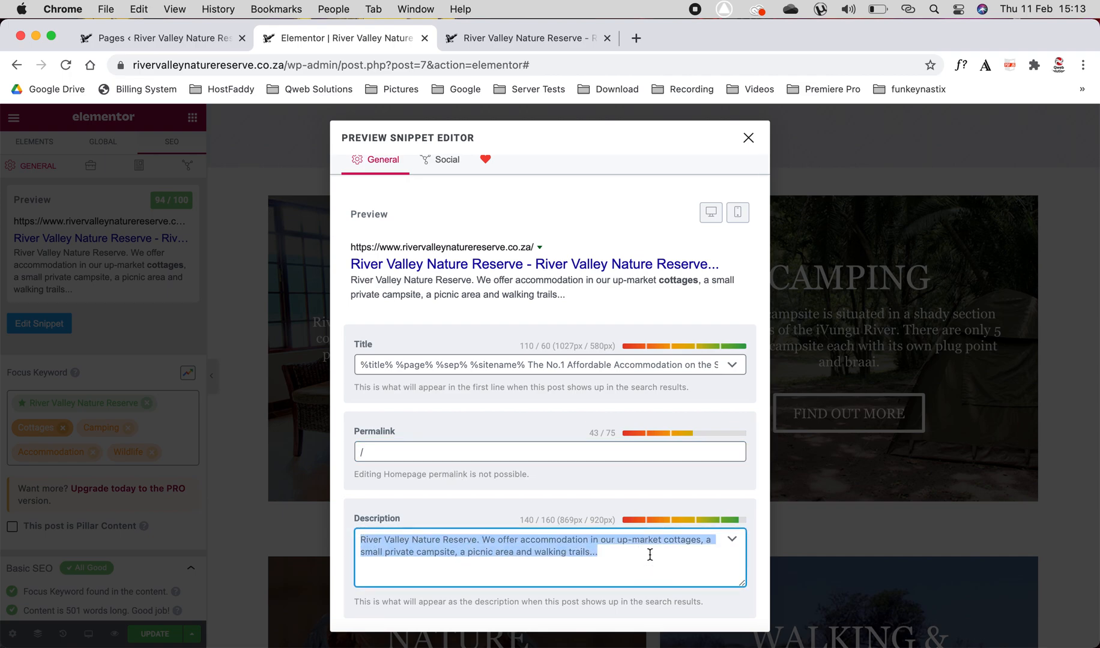
drag(639, 554, 360, 534)
Step: Preview the search snippet in its mobile and desktop versions, and close the snippet editor
click(738, 214)
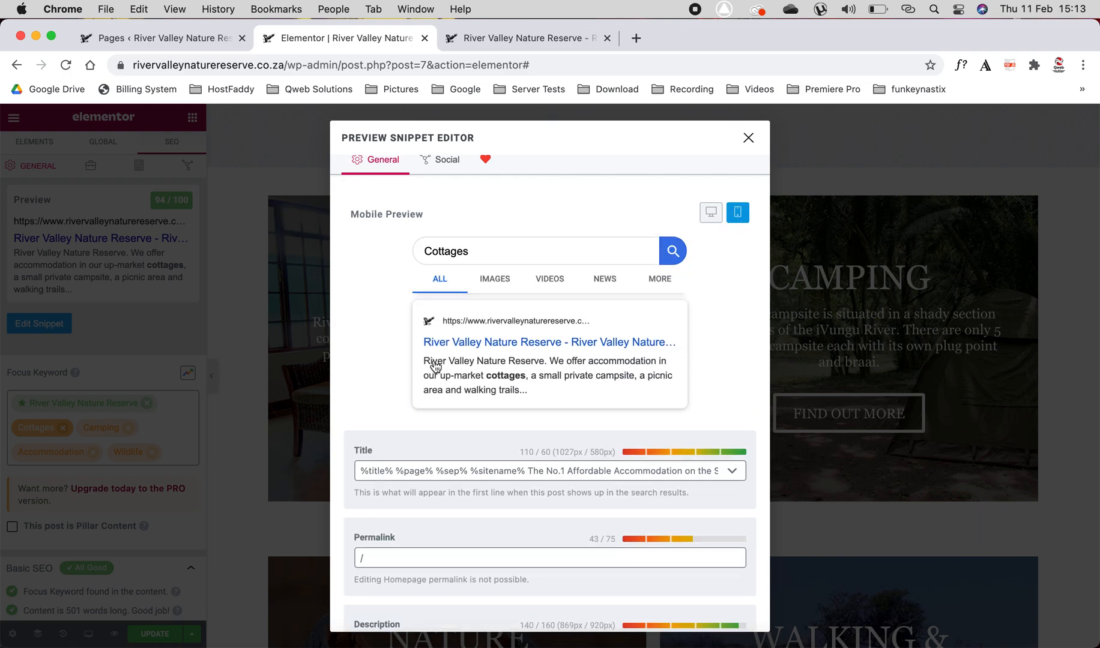
click(711, 213)
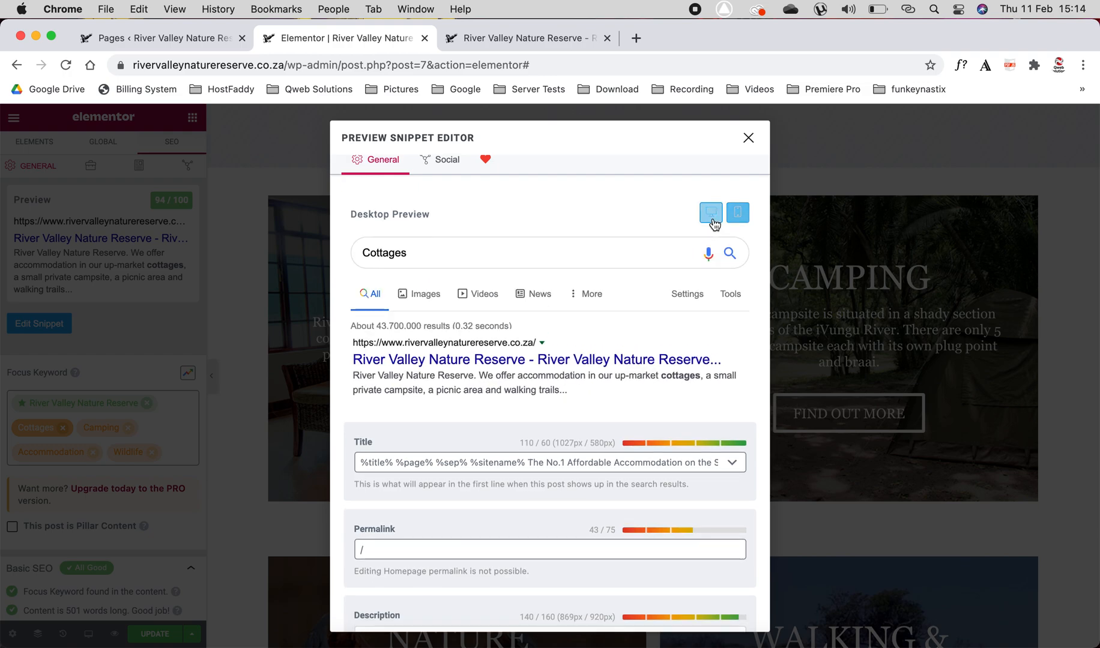
click(748, 138)
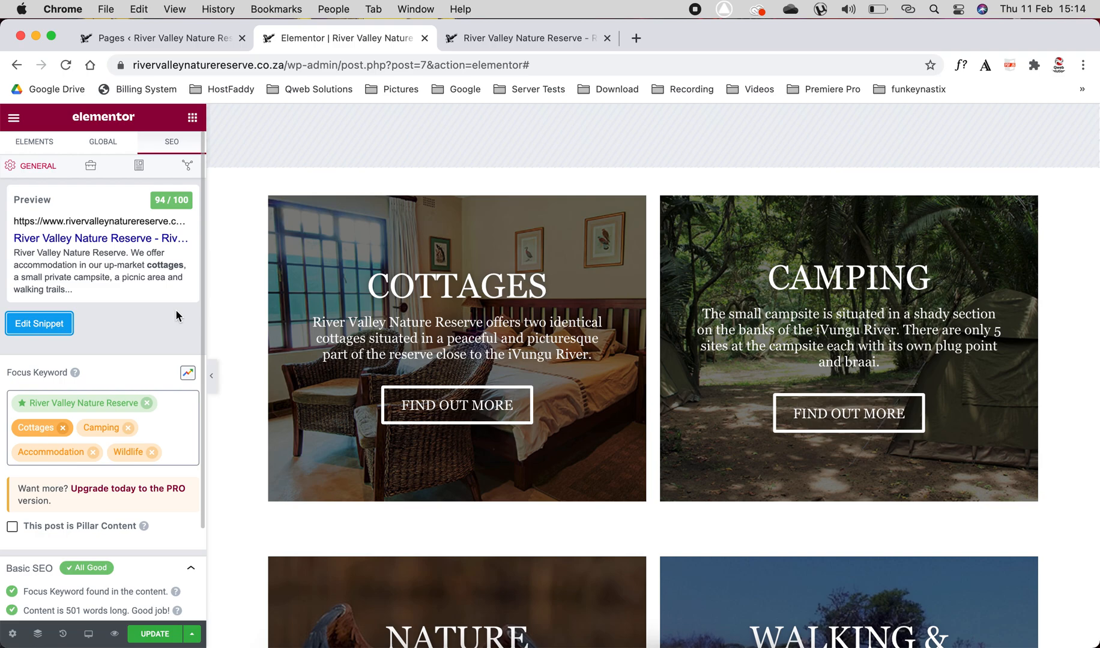
Step: Highlight the focus keyword River Valley Nature Reserve in the Cottages box text and return to the page's SEO settings
click(446, 326)
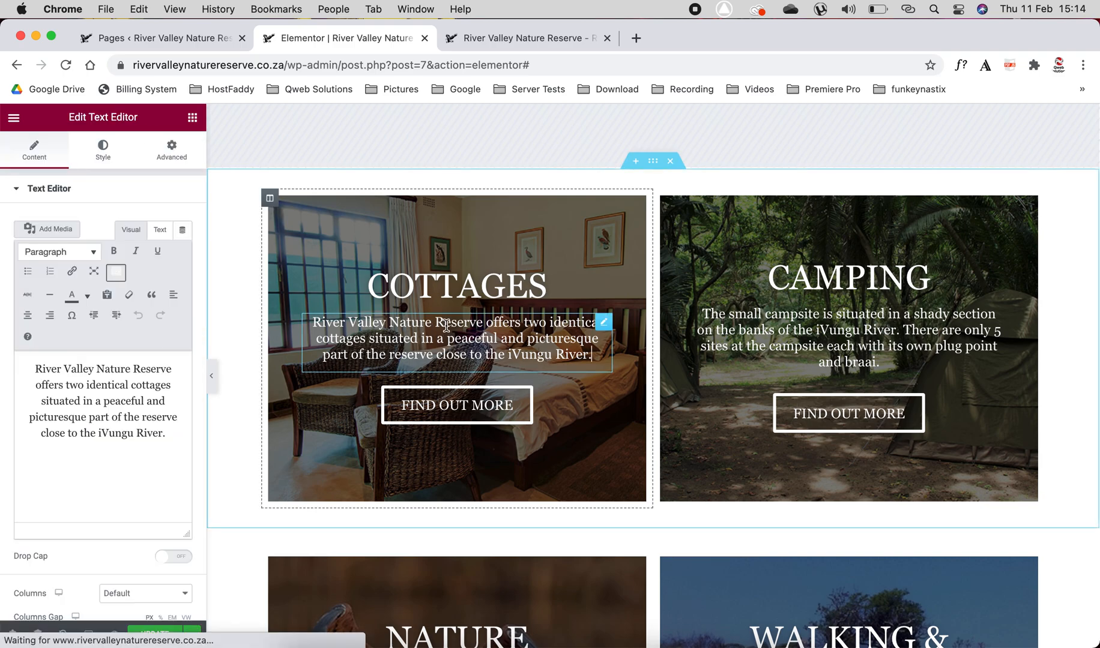
drag(484, 322, 316, 327)
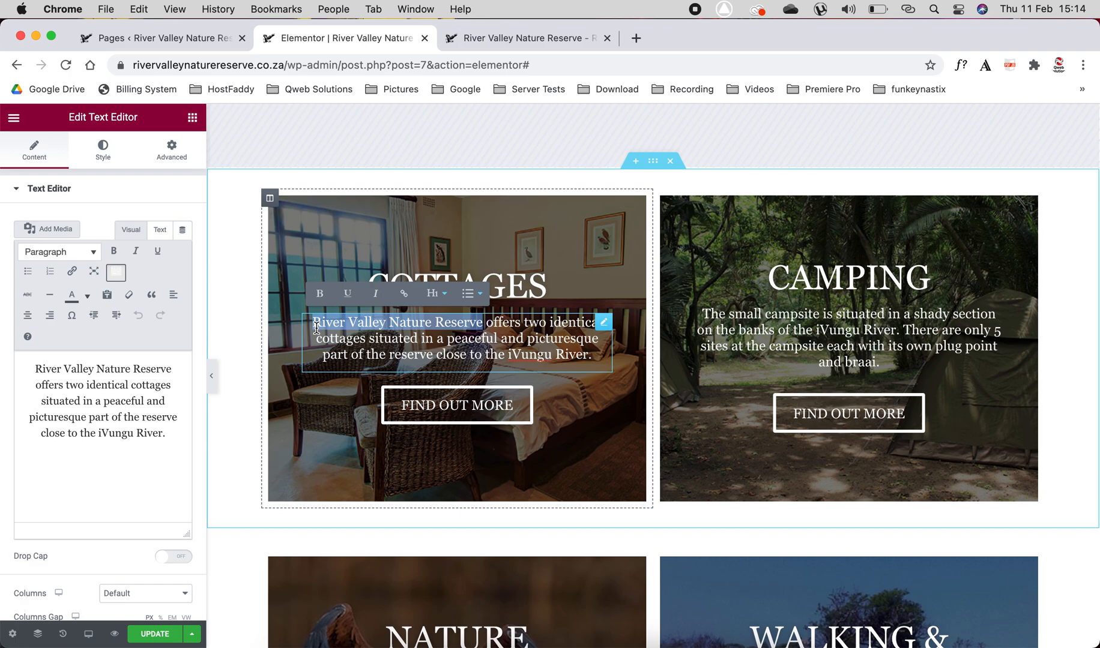
click(192, 118)
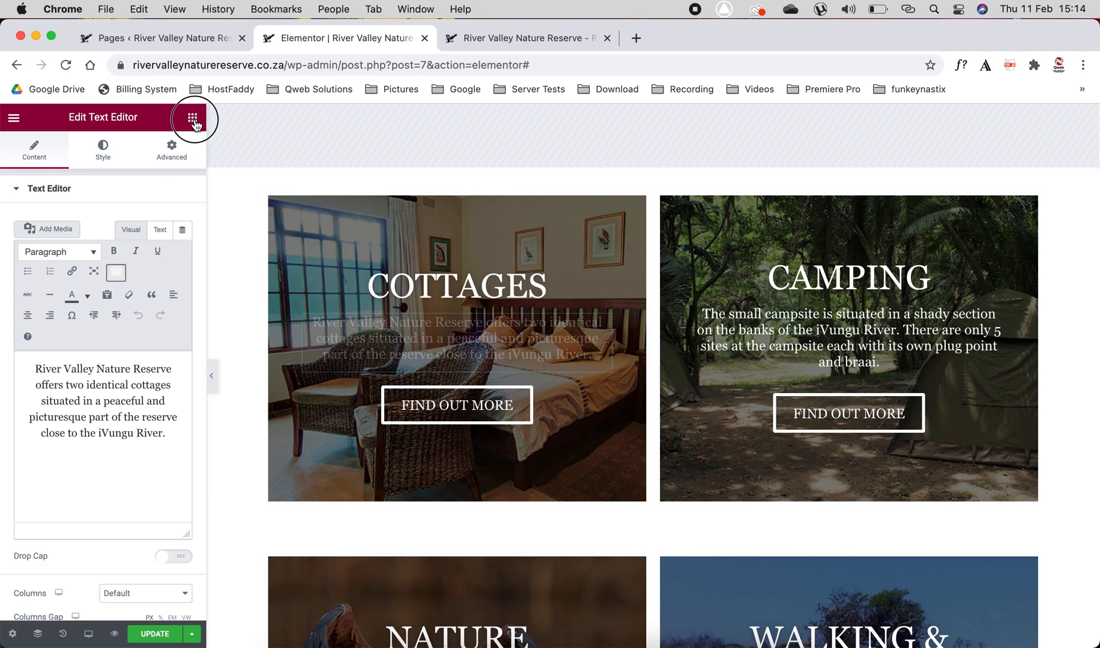
click(173, 143)
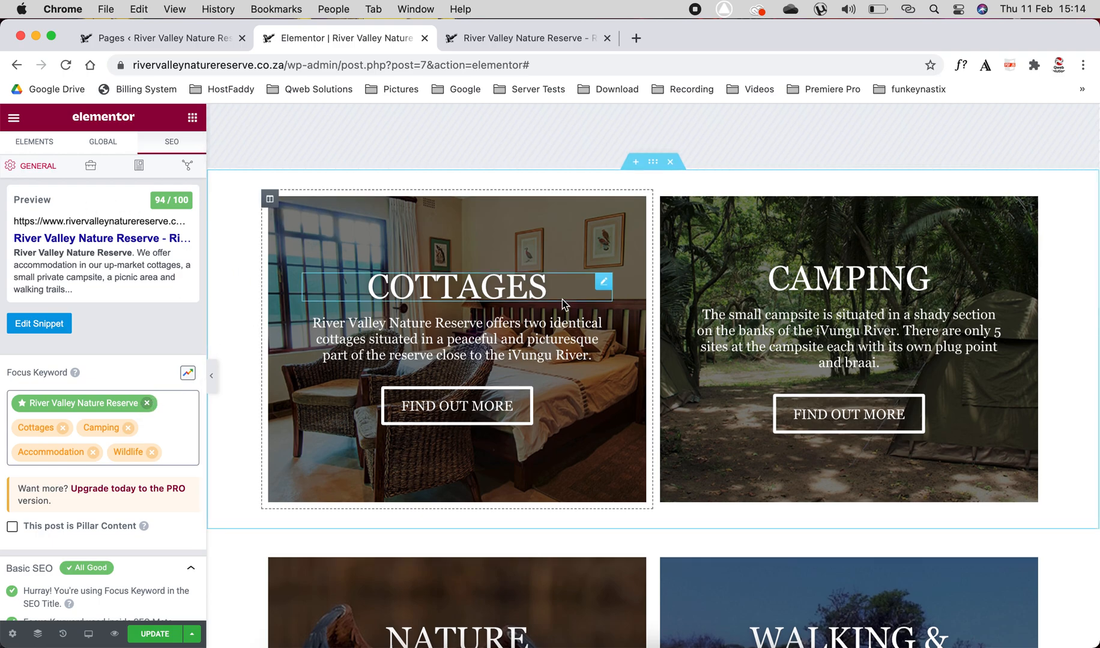
Step: Look over the rest of the page, exit Elementor to the dashboard without saving, and close the page editor
scroll(562, 300, up, 10)
scroll(562, 301, down, 1)
scroll(562, 300, down, 20)
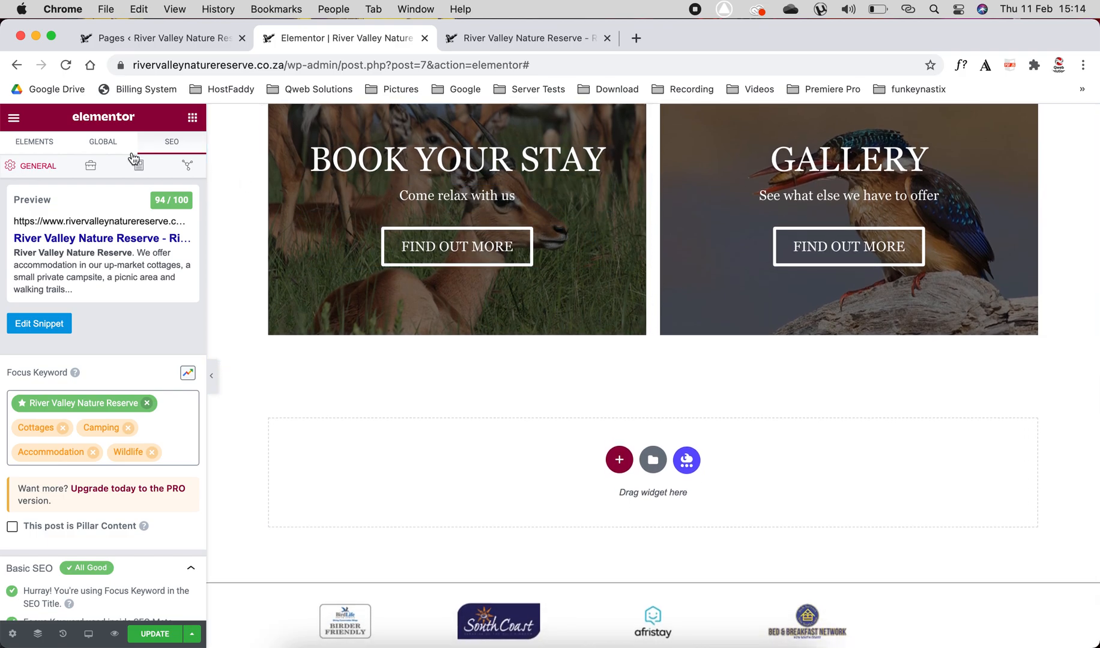
click(14, 118)
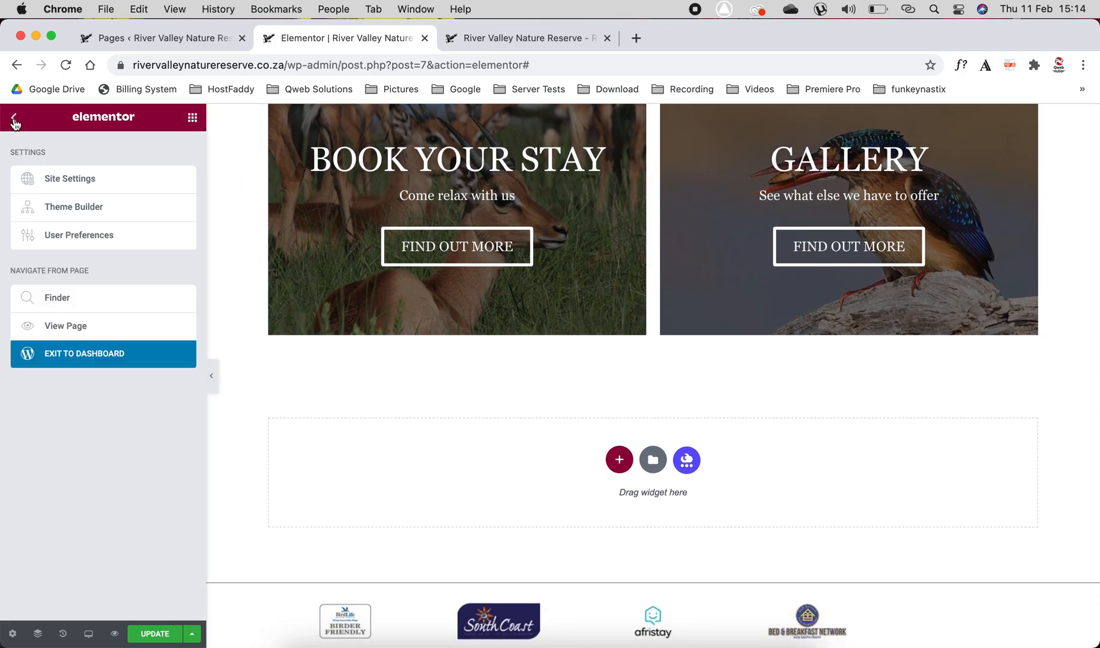
click(118, 356)
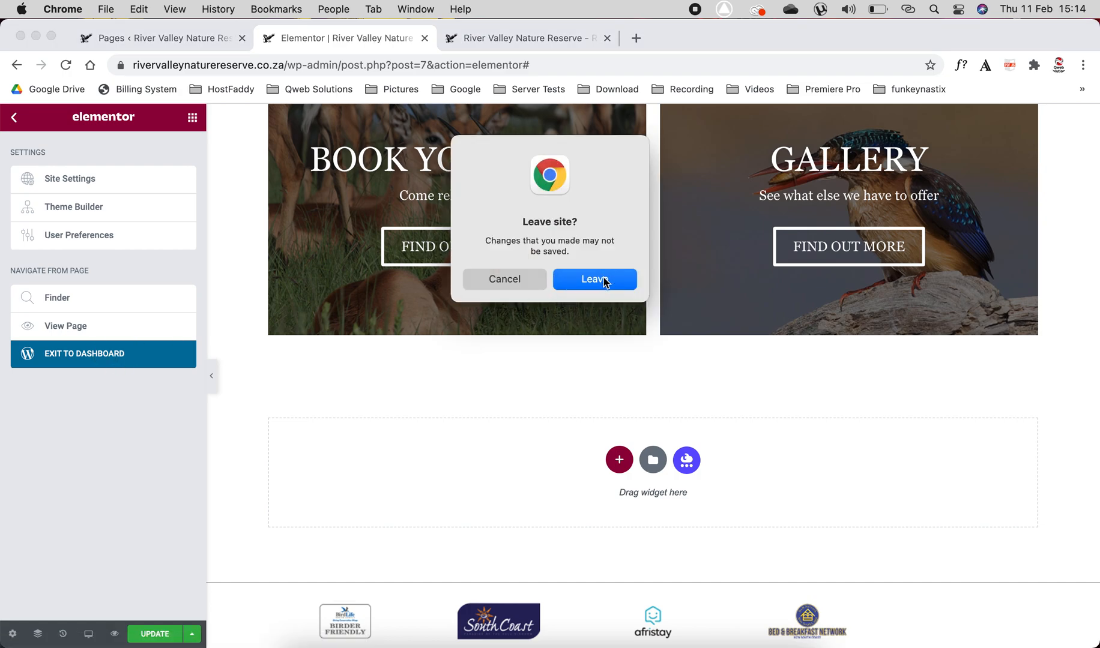
click(605, 282)
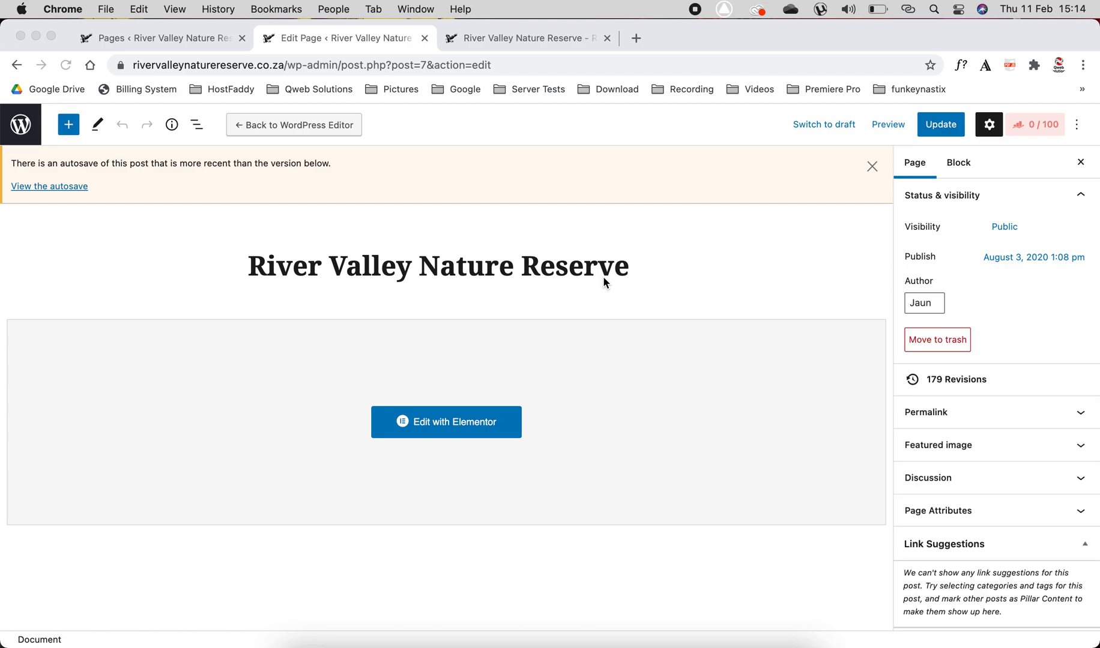
click(424, 38)
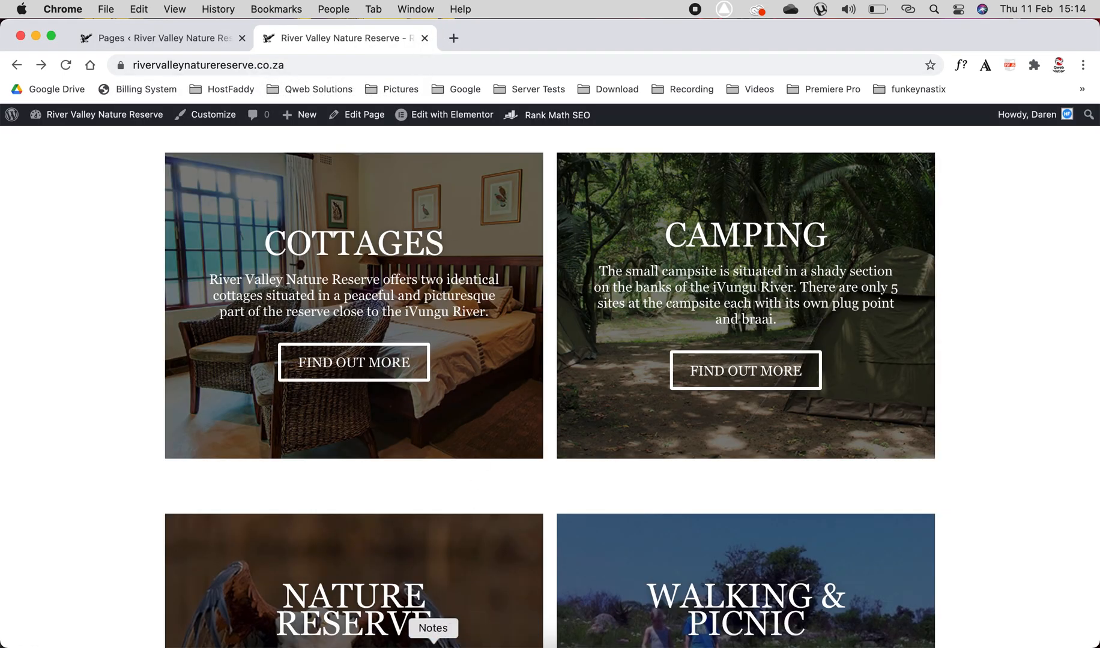
Step: Switch to Notes, cut the entire .border:before custom CSS snippet from the note, and return to Chrome
click(433, 644)
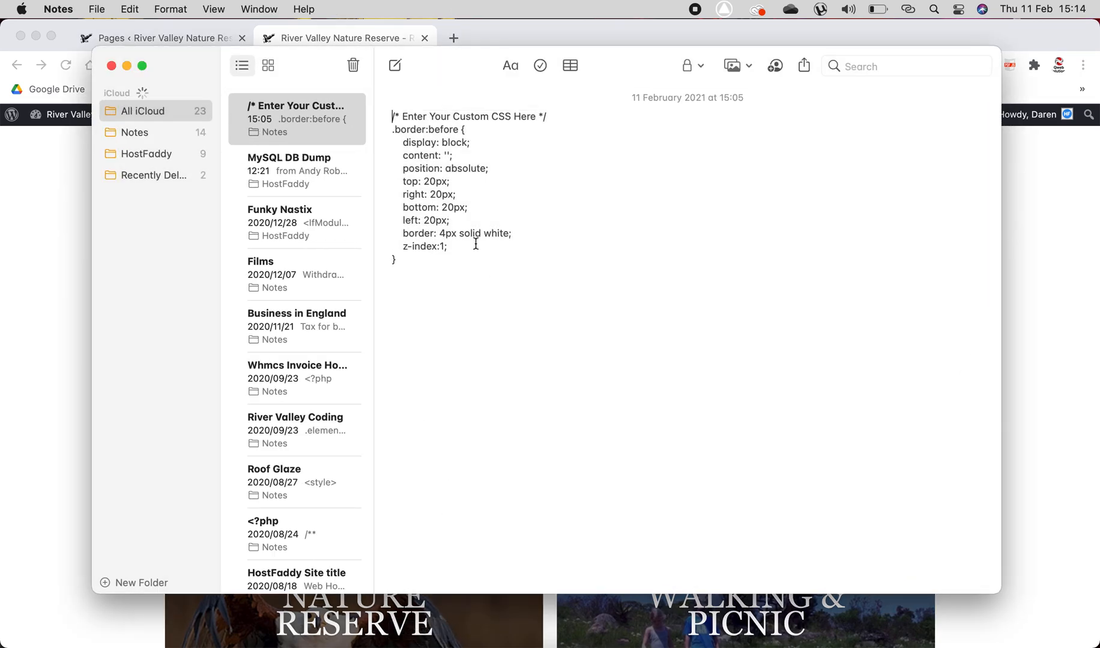
click(451, 238)
key(super+a)
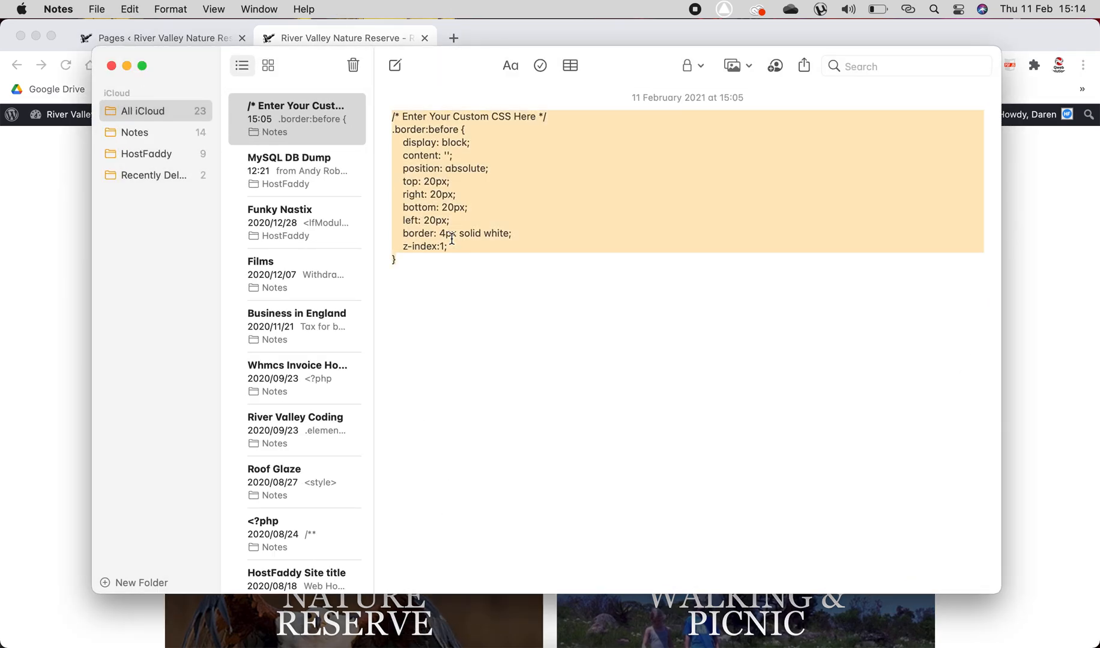
key(super+x)
click(35, 216)
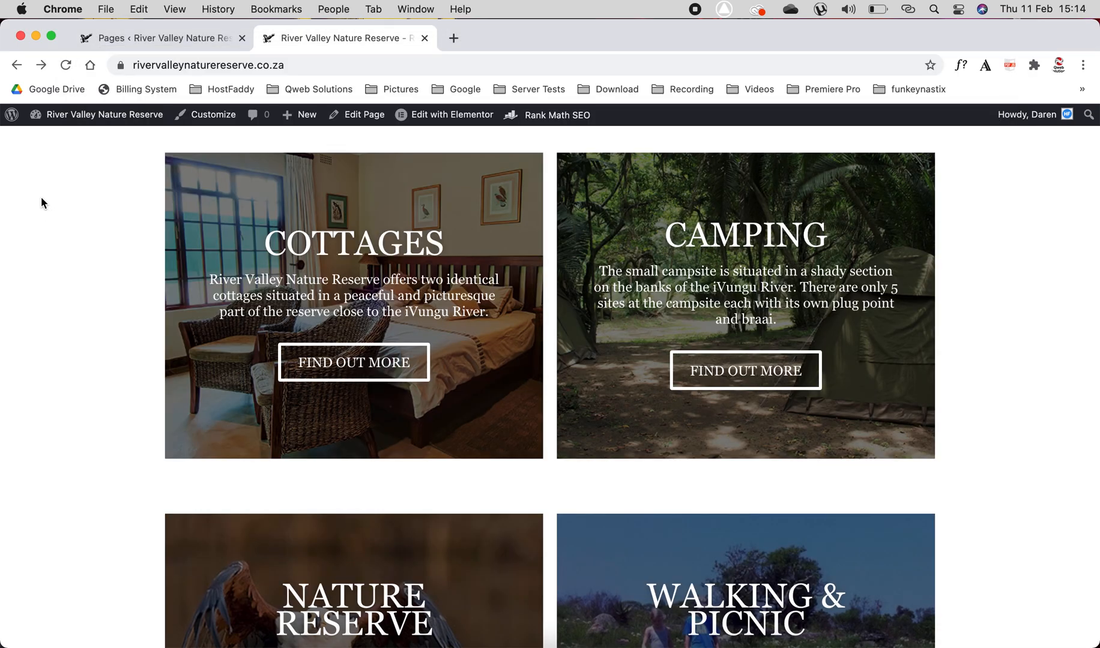
Step: Replace the placeholder comment in the site's Simple Custom CSS with the .border:before snippet and update the custom CSS
click(183, 40)
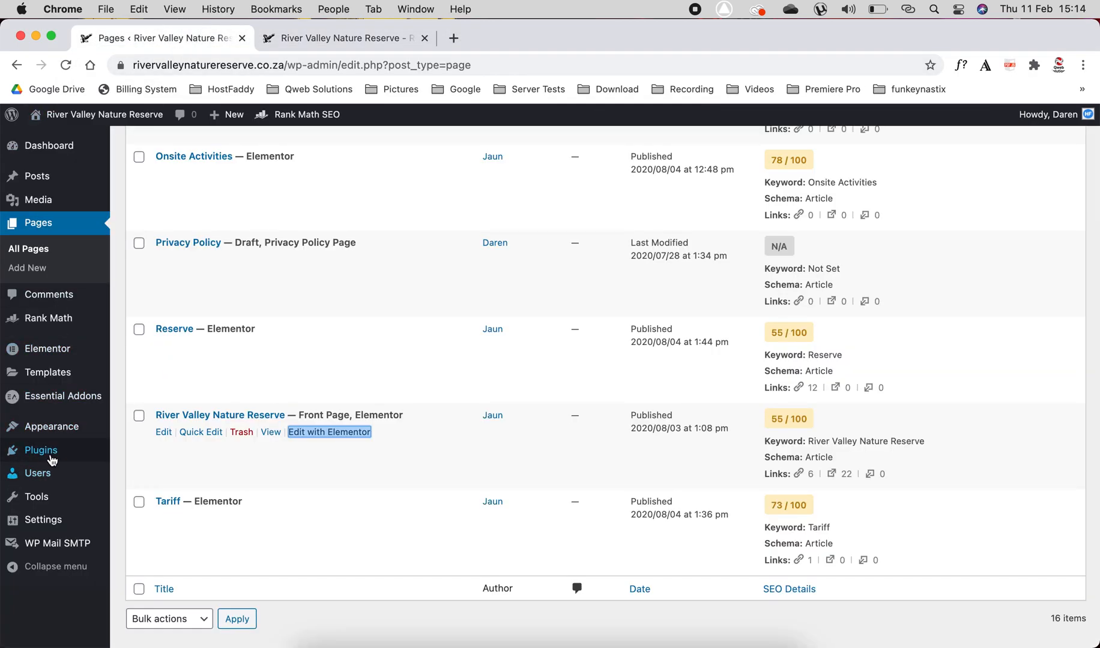
mouse_move(72, 438)
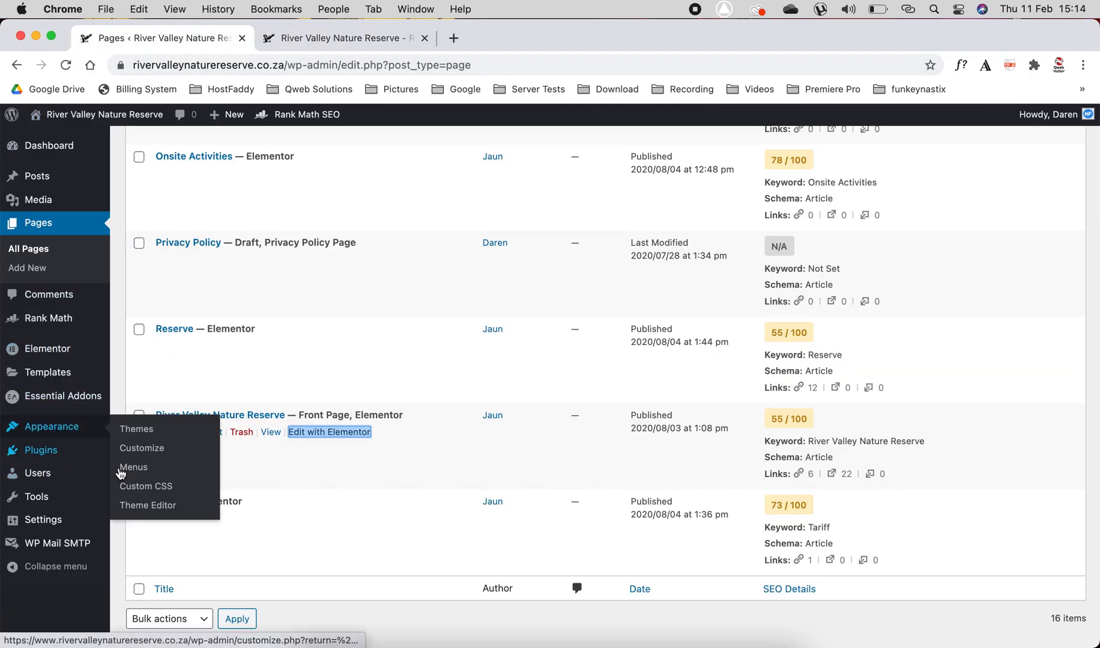
click(150, 488)
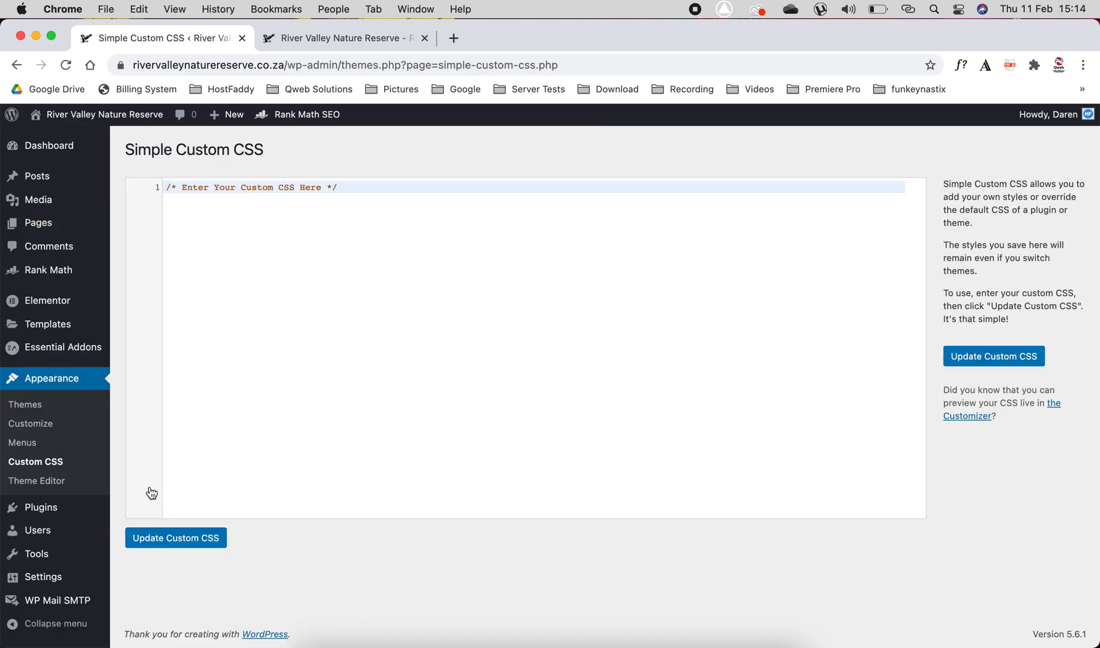
drag(346, 187, 161, 186)
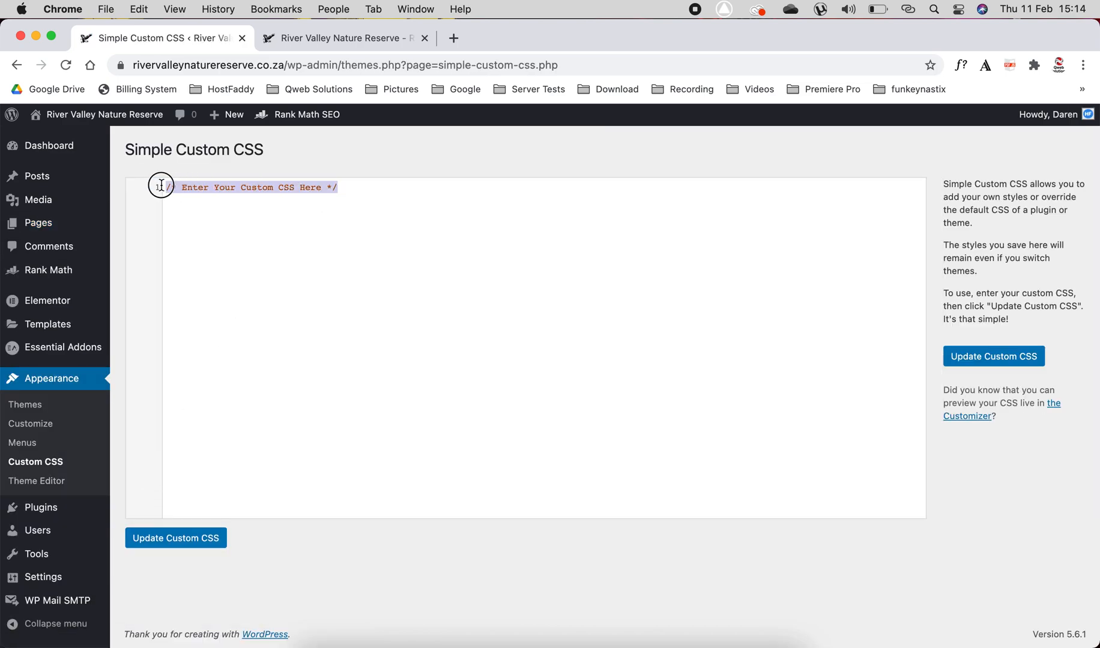
key(super+v)
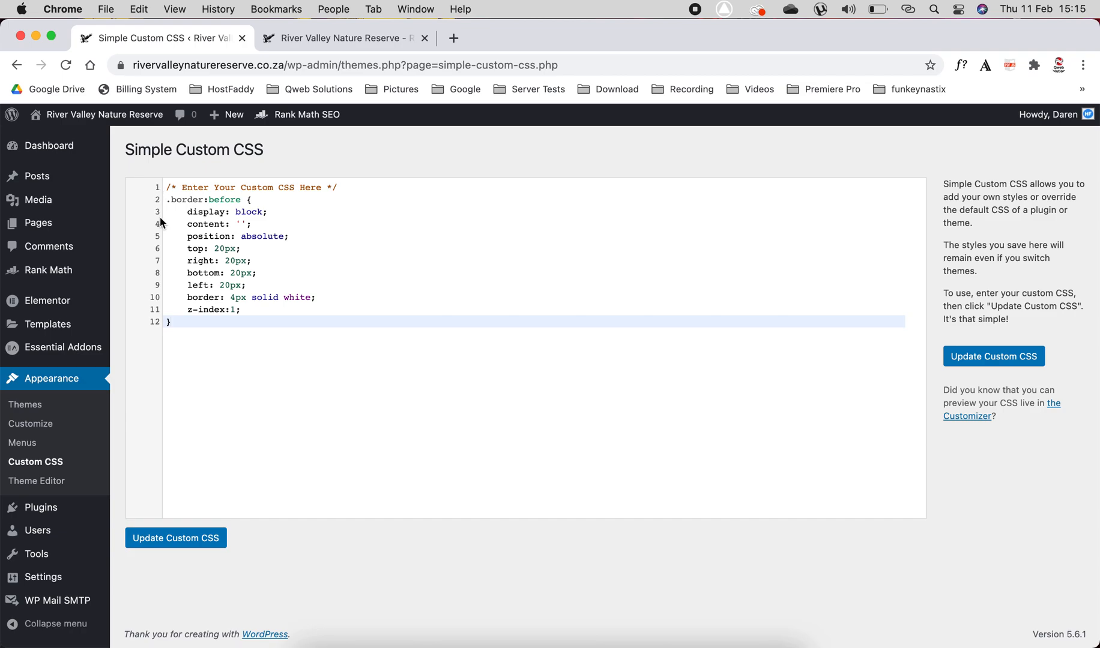
click(176, 541)
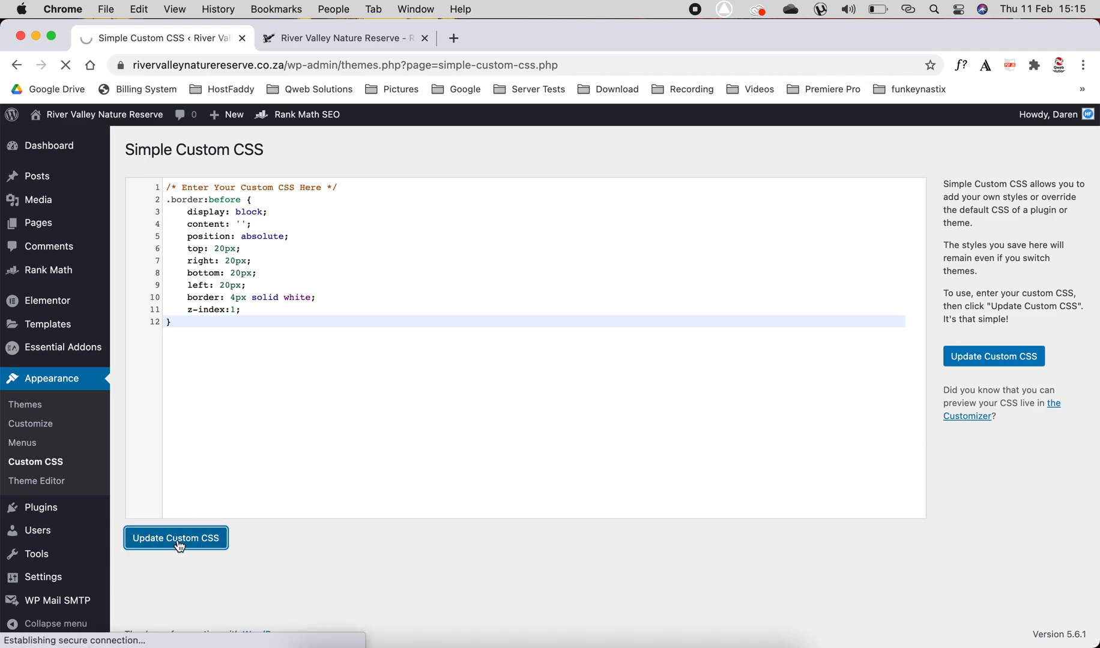
Step: Reload the live homepage and check the borders on its Cottages, Camping and other linked boxes
click(338, 42)
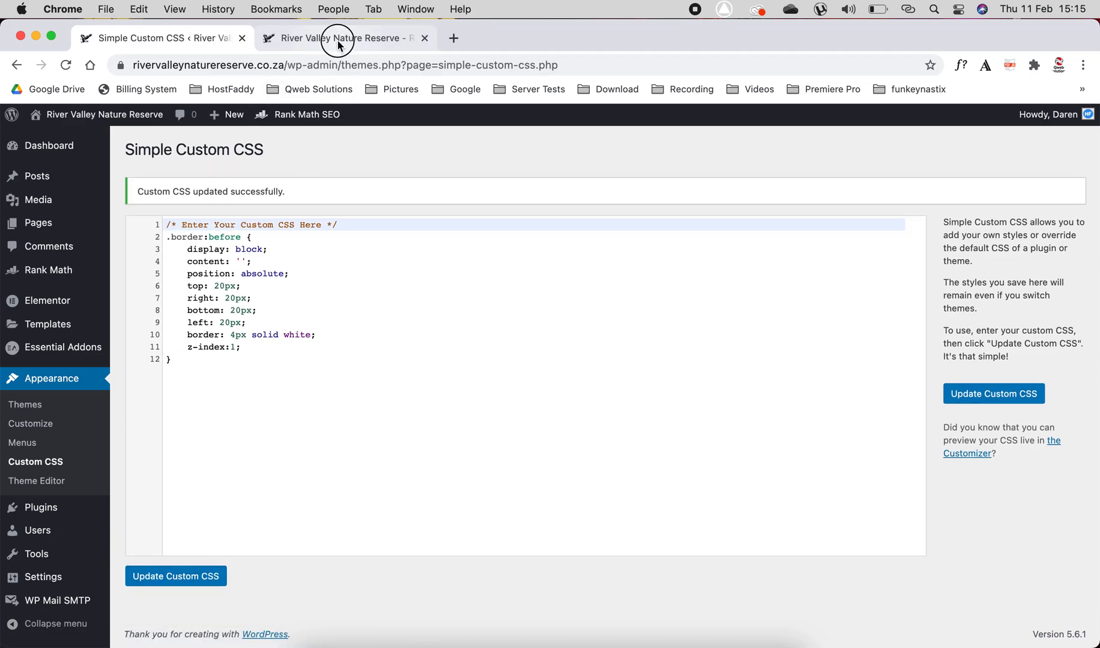
click(65, 65)
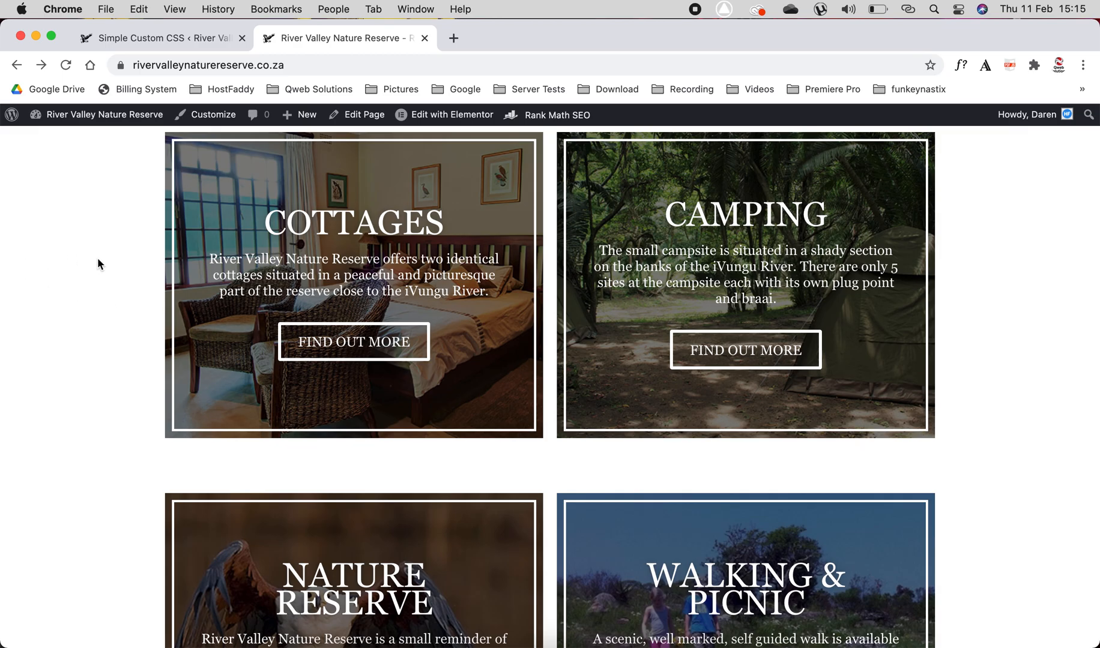
scroll(99, 257, up, 10)
scroll(105, 256, down, 7)
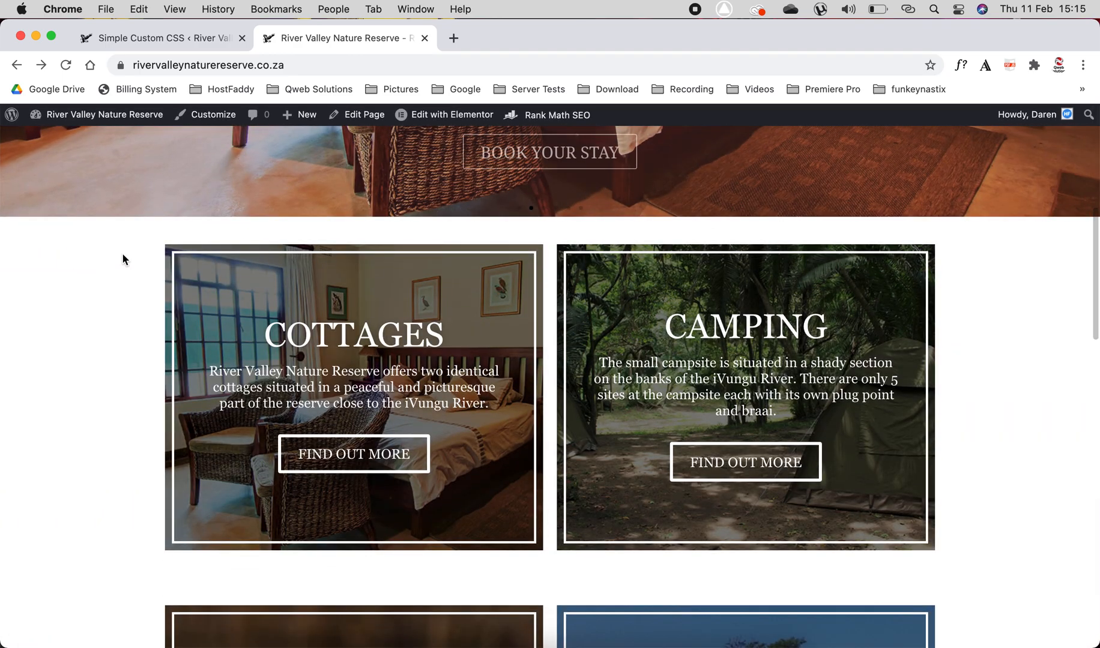